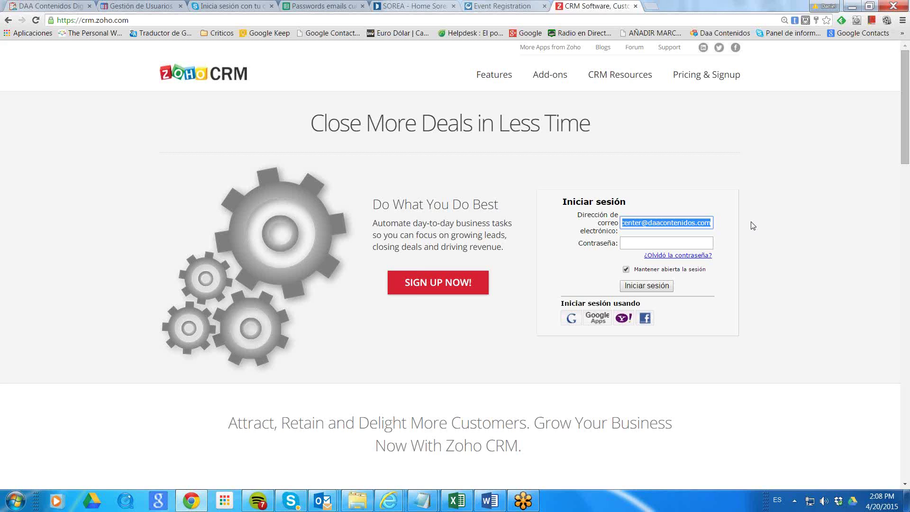
Log in to the call center account, re-entering the password after the first attempt fails.
click(660, 242)
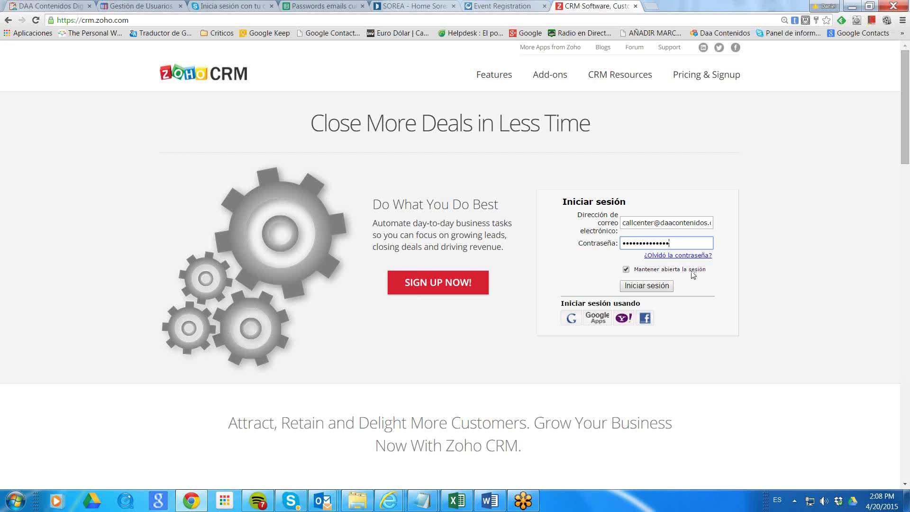
click(658, 289)
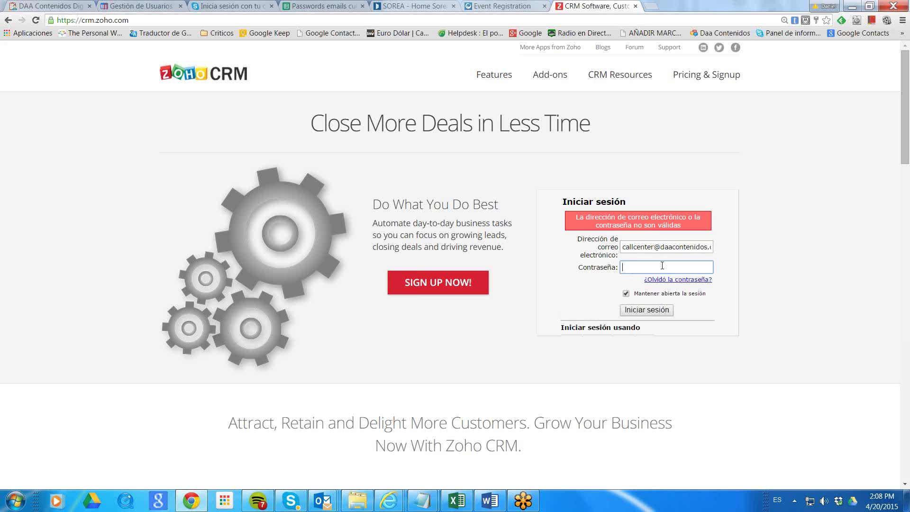
text(•)
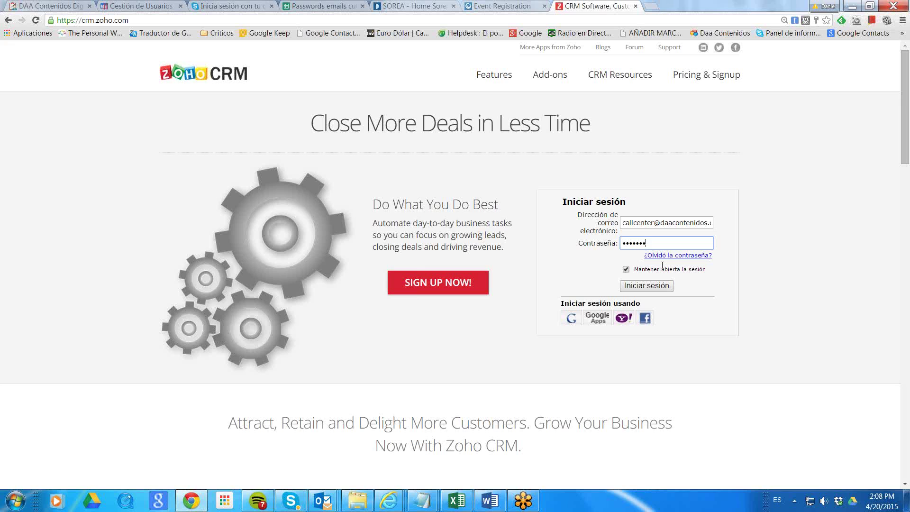
key(Return)
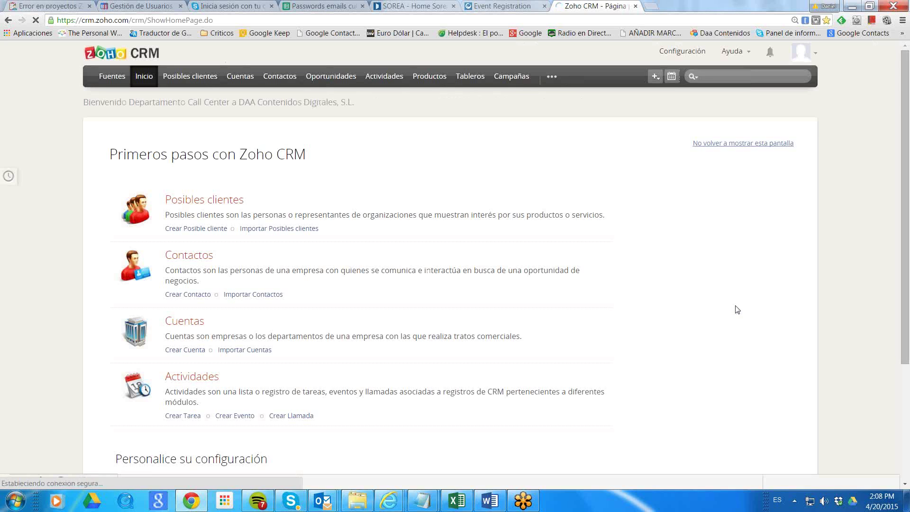
click(531, 506)
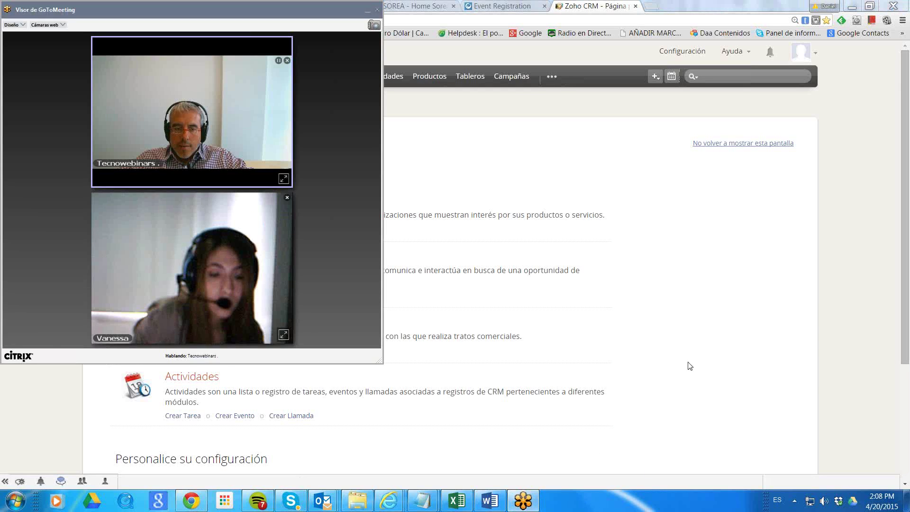
click(619, 166)
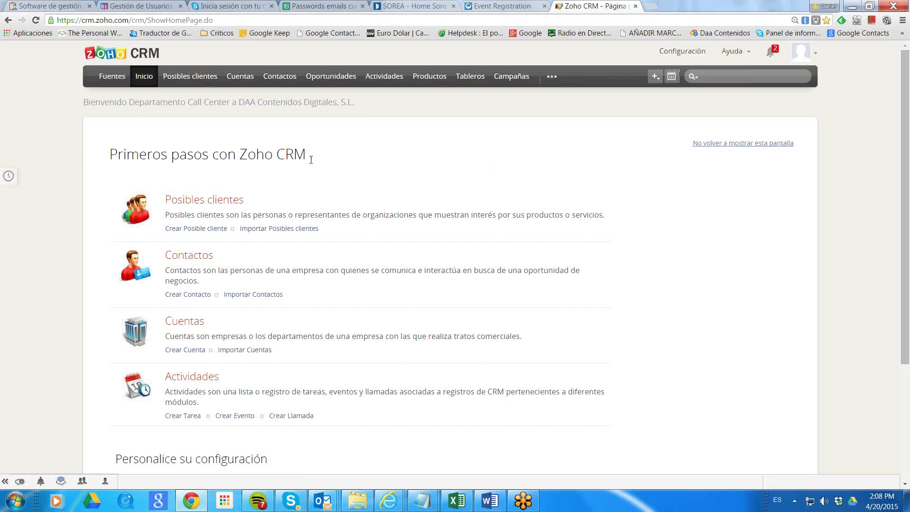
click(392, 77)
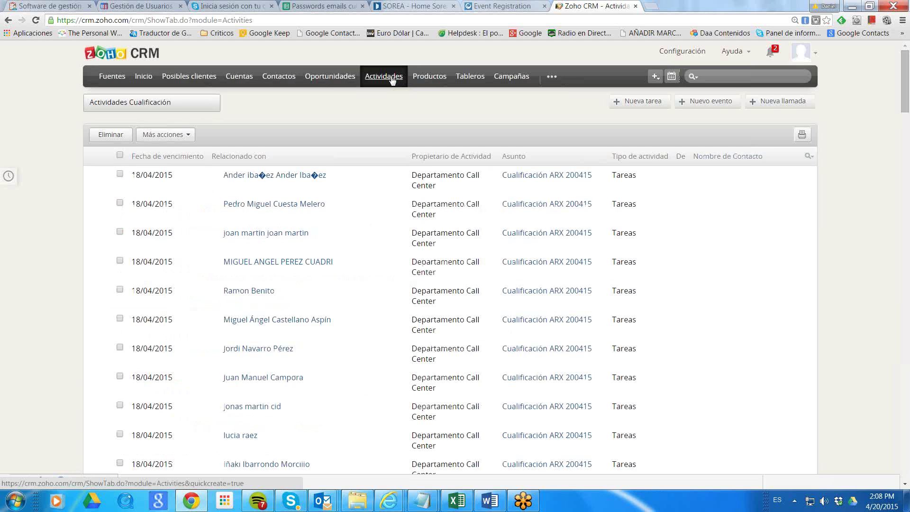
Star the Actividades Cualificación view as a favourite and switch the Actividades list to it.
click(200, 104)
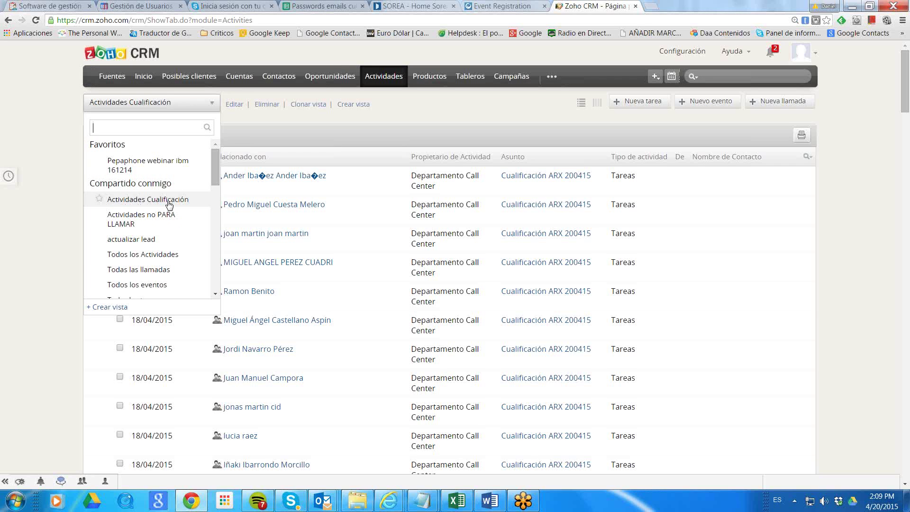
click(99, 199)
click(153, 203)
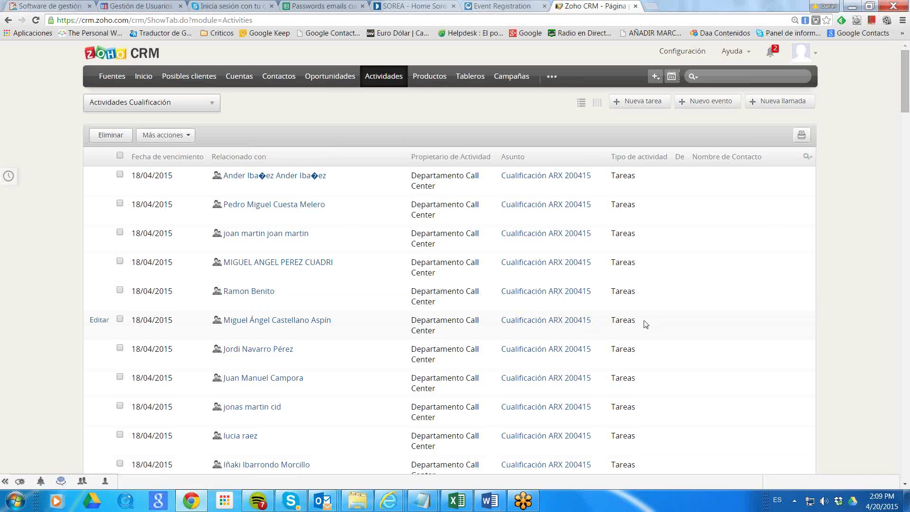
scroll(647, 324, down, 6)
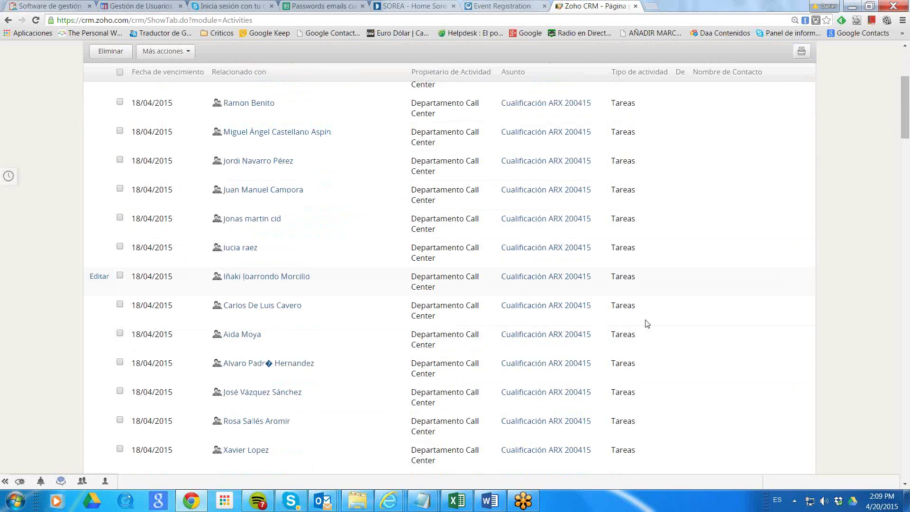
scroll(647, 324, up, 7)
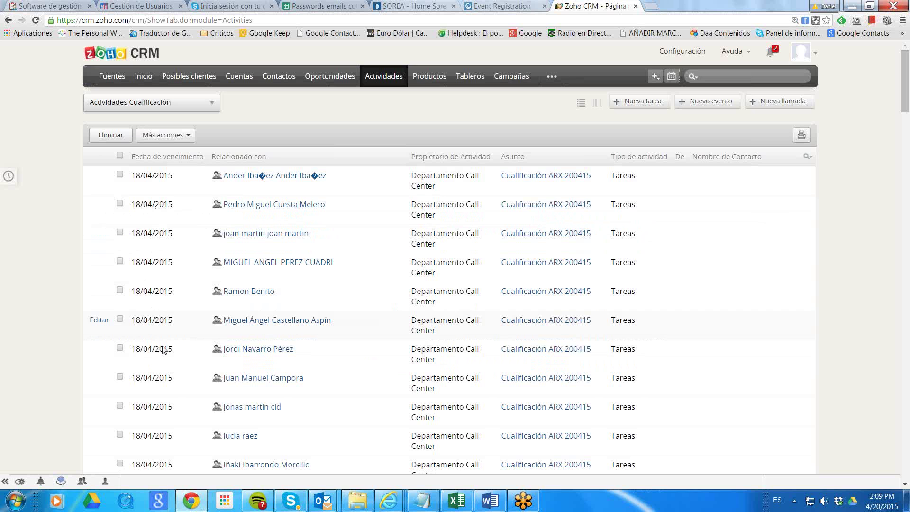
scroll(172, 323, down, 13)
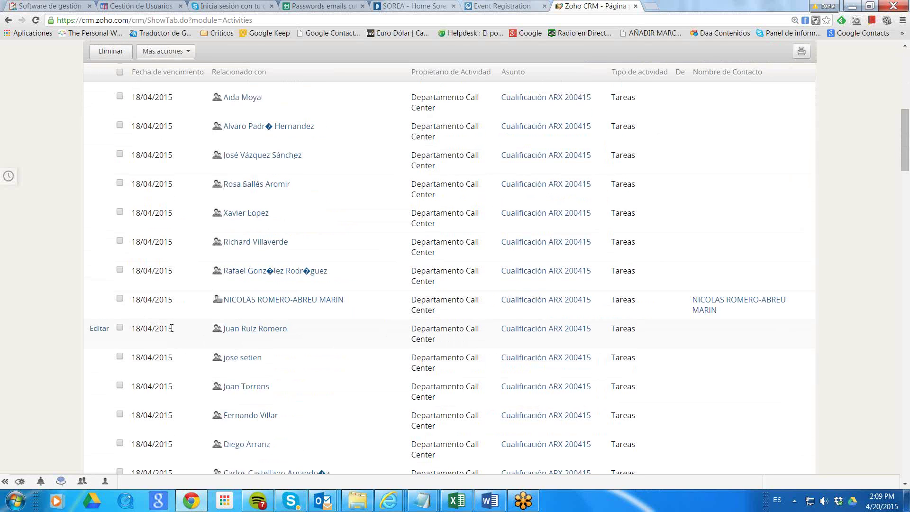
scroll(173, 333, down, 15)
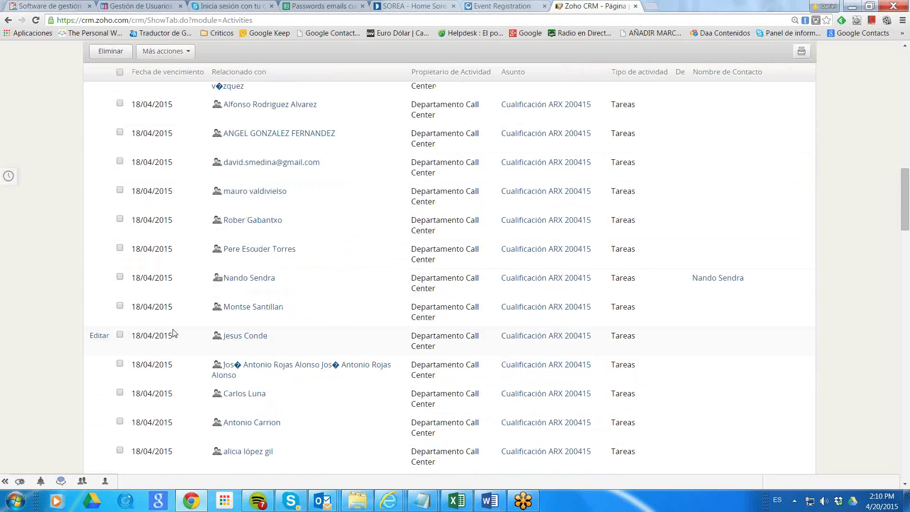
scroll(174, 333, down, 8)
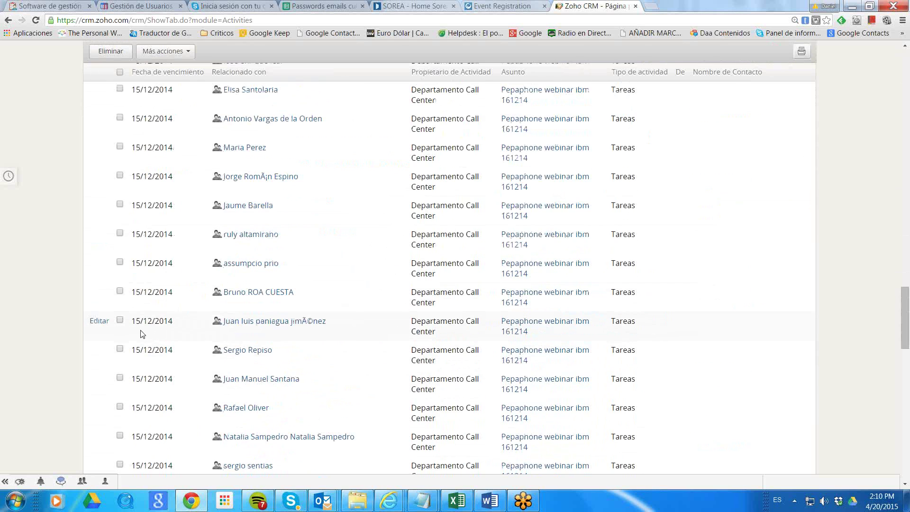
scroll(161, 330, up, 3)
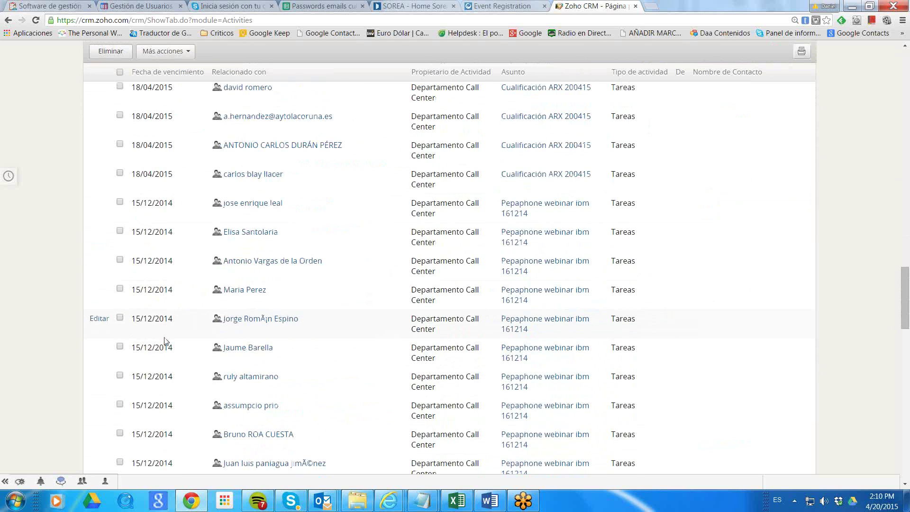
scroll(153, 336, up, 3)
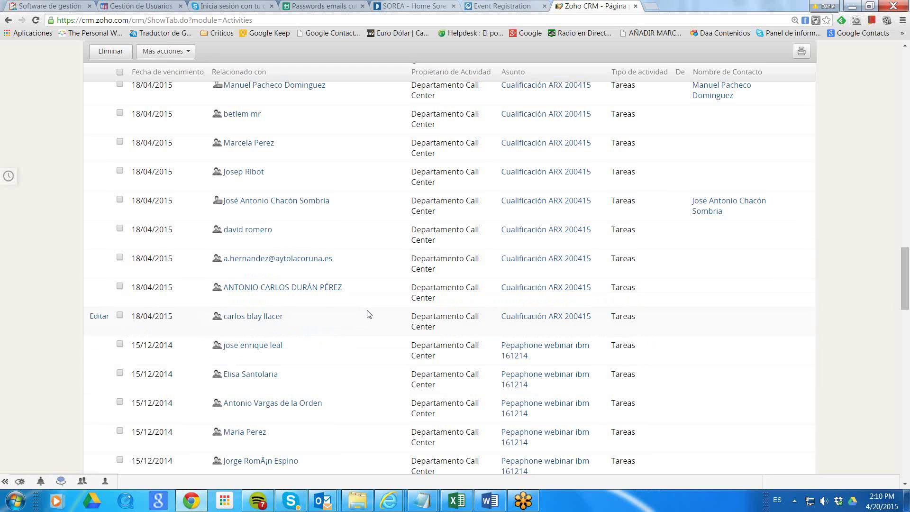
scroll(369, 314, up, 15)
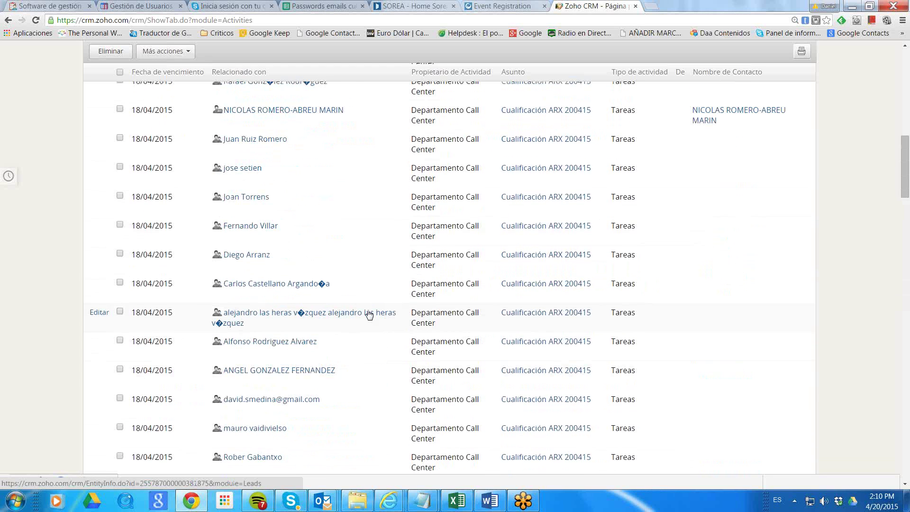
scroll(370, 314, up, 12)
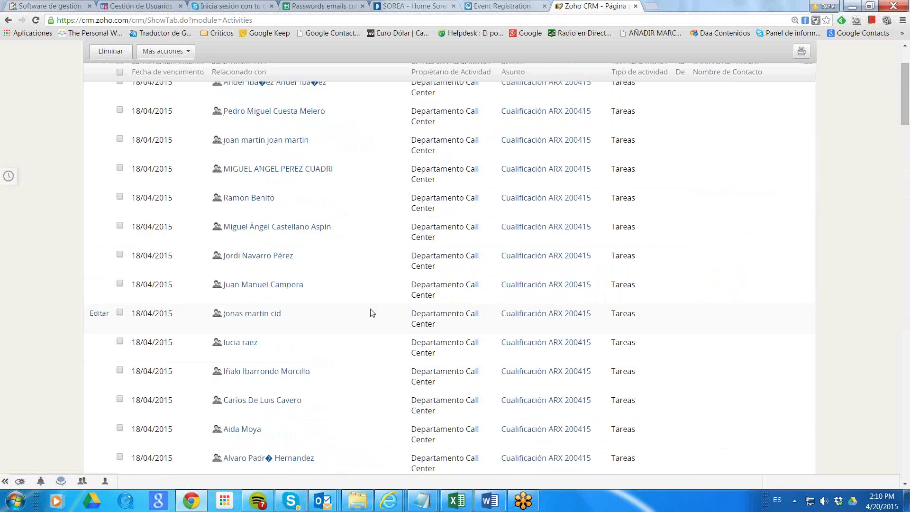
scroll(372, 313, up, 2)
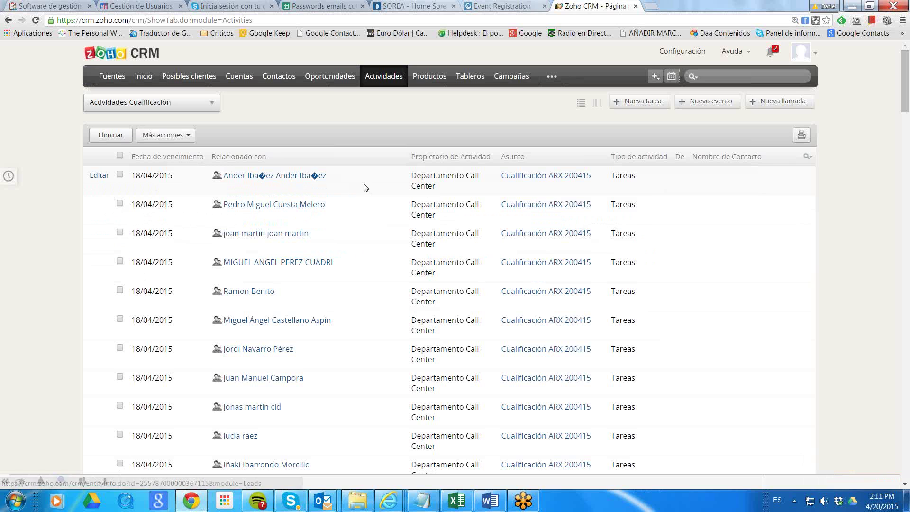
Open the first activity's related BEC lead in a new window from its link menu.
right_click(253, 176)
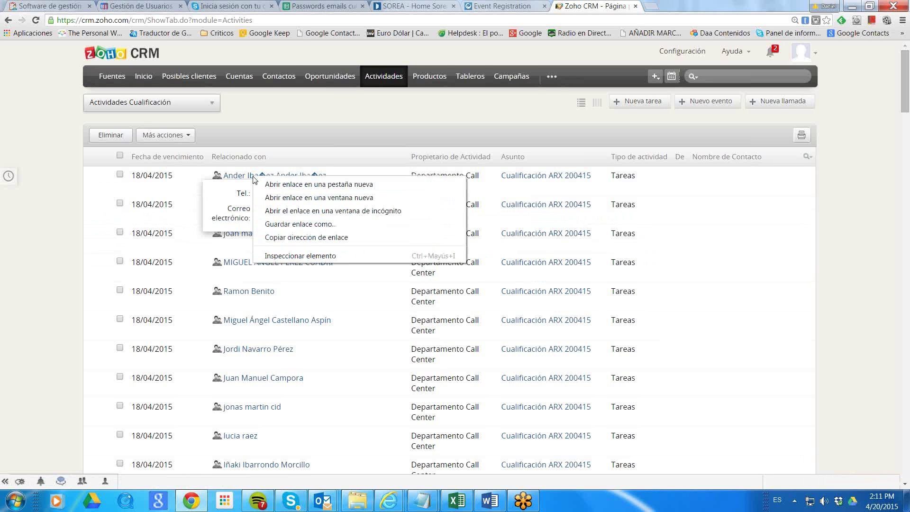
click(290, 125)
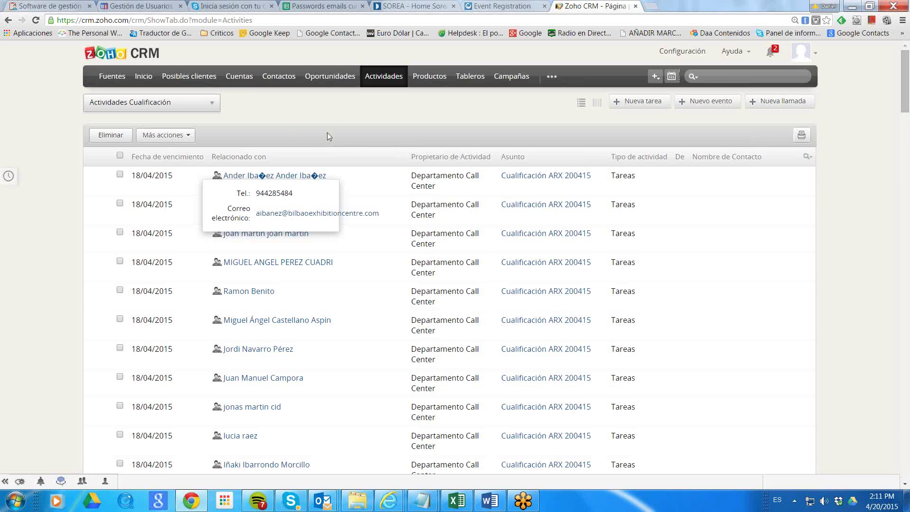
right_click(269, 178)
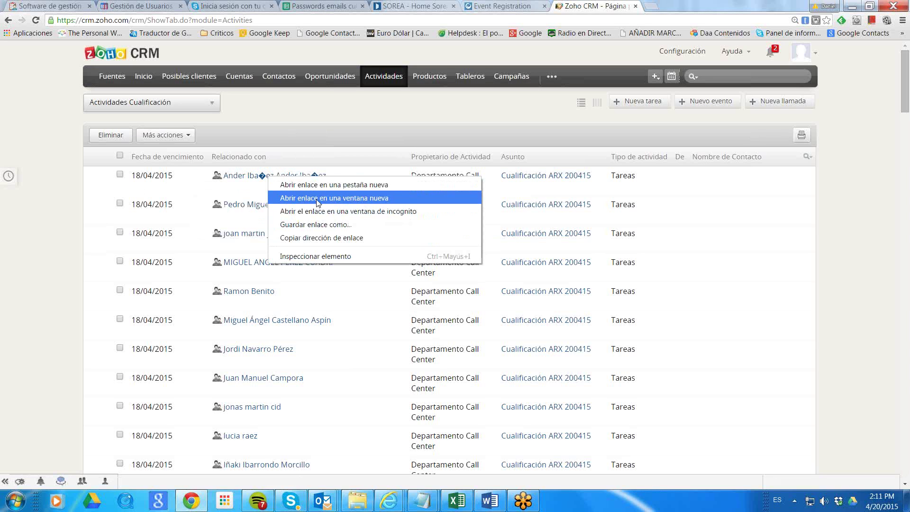
click(364, 135)
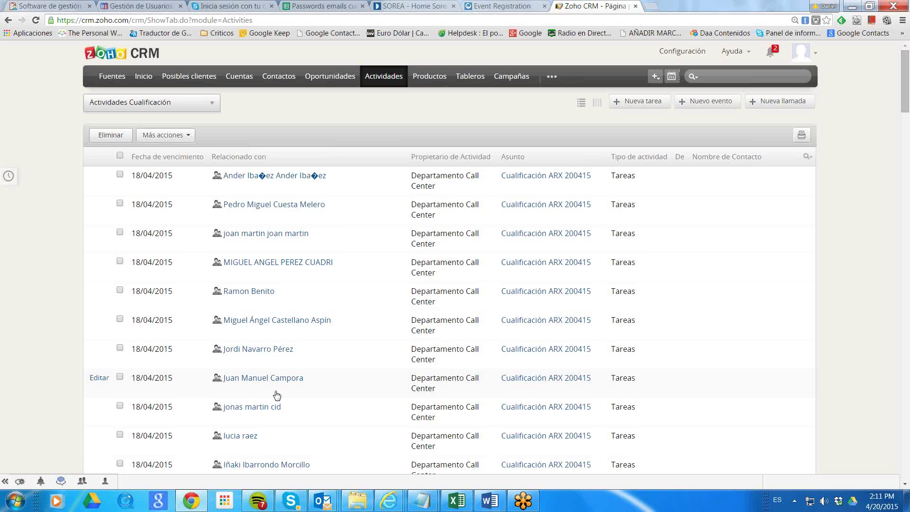
right_click(295, 178)
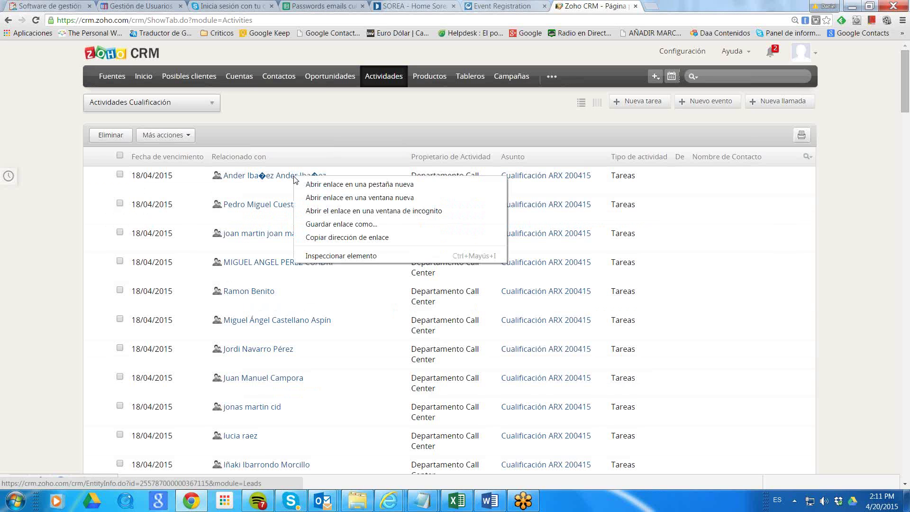
click(335, 198)
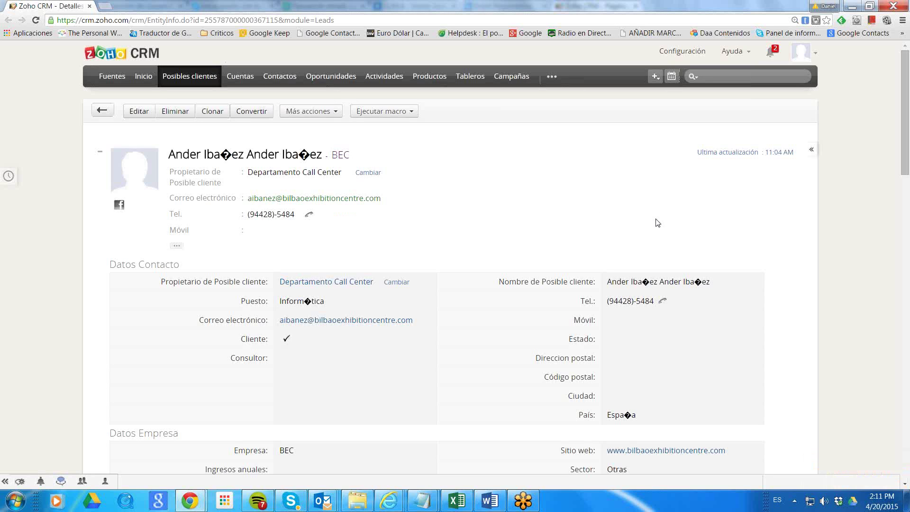
Add +34 to the start of the lead's Tel. number and save the field.
scroll(705, 228, down, 3)
scroll(681, 279, up, 3)
mouse_move(337, 217)
click(342, 218)
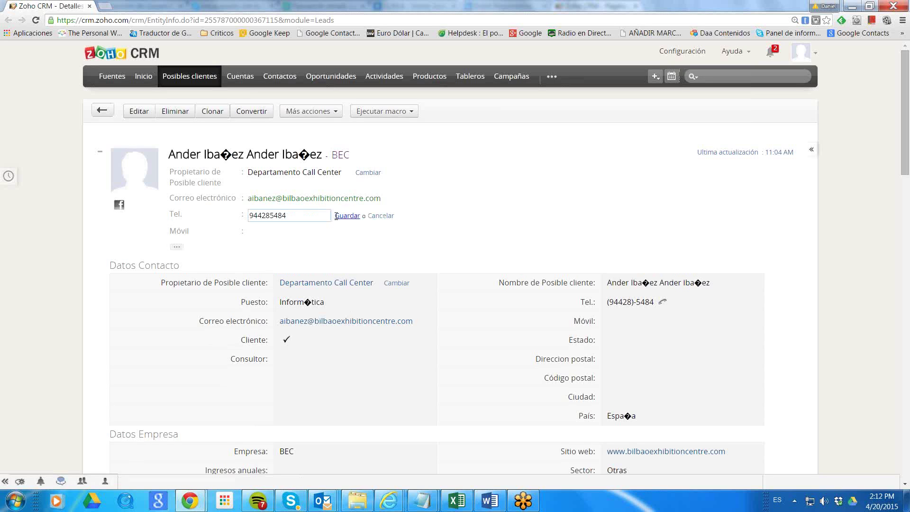
click(248, 216)
text(+34)
click(347, 216)
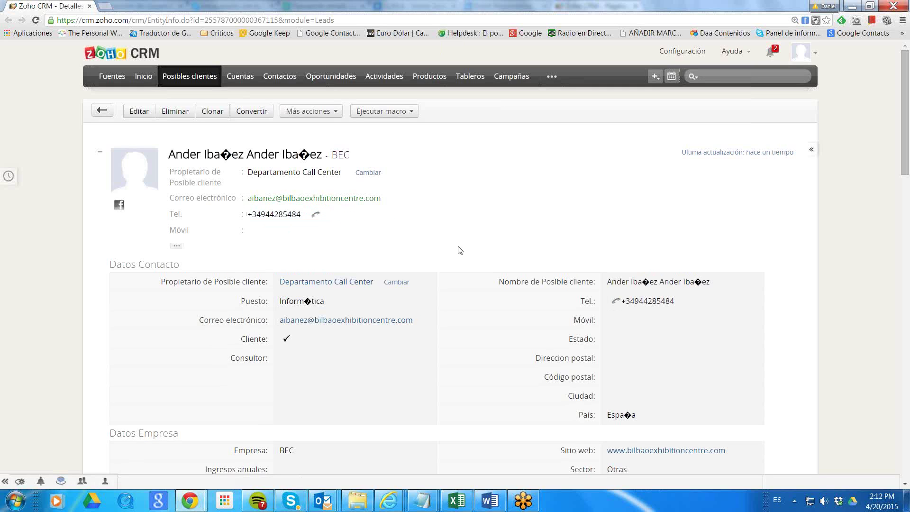
mouse_move(437, 238)
scroll(437, 270, down, 1)
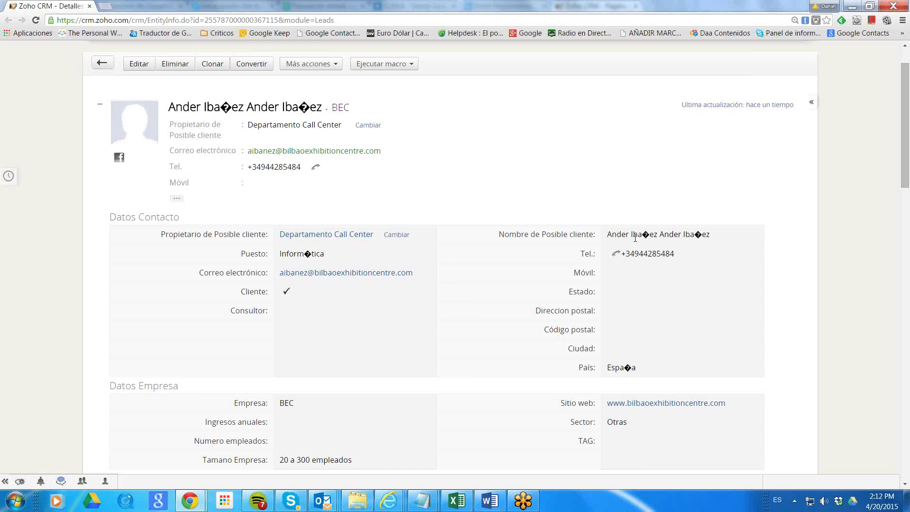
Trim Nombre to the first name, retype Apellidos with the correct ñ surname, and save.
click(139, 65)
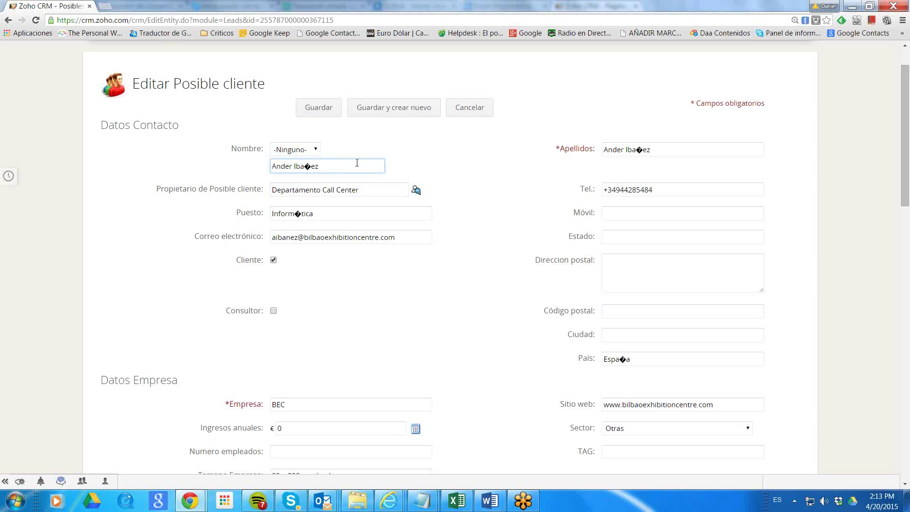
key(BackSpace)
key(BackSpace)
key(BackSpace)
key(BackSpace)
key(BackSpace)
key(BackSpace)
key(BackSpace)
drag(666, 150, 528, 149)
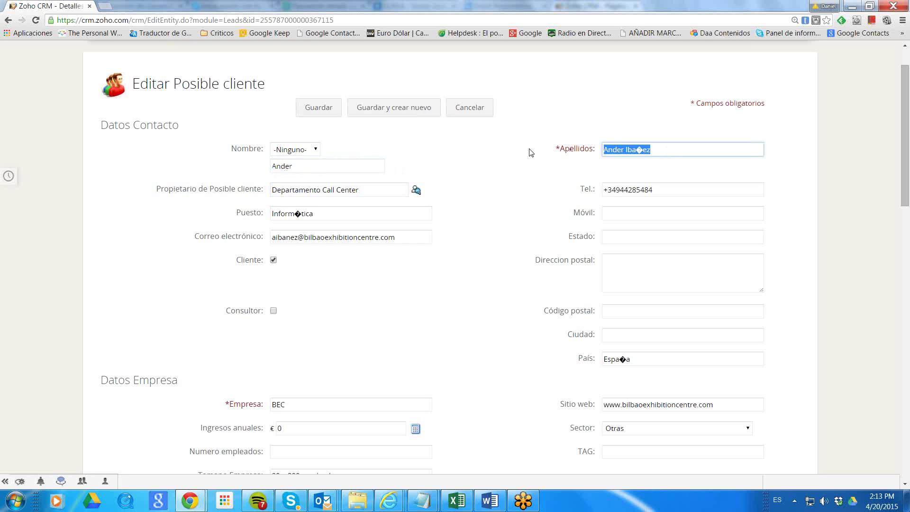
text(I)
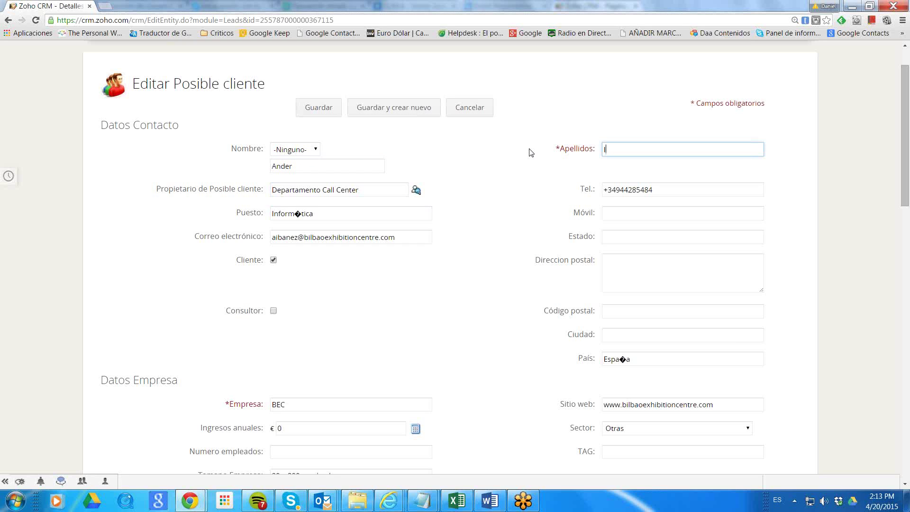
text(bañez)
click(535, 227)
click(335, 111)
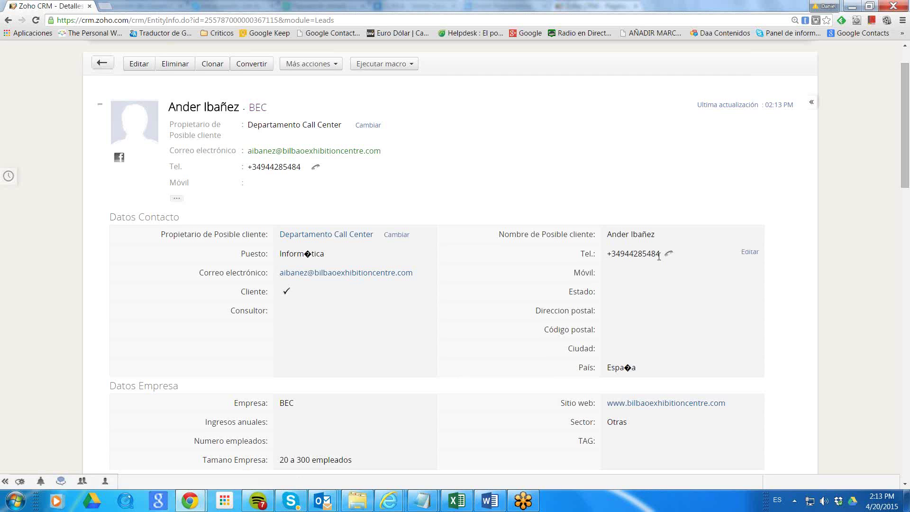
Review the saved lead's details, expand the GoToMeeting panel, and bring the Skype chat forward.
scroll(725, 295, down, 2)
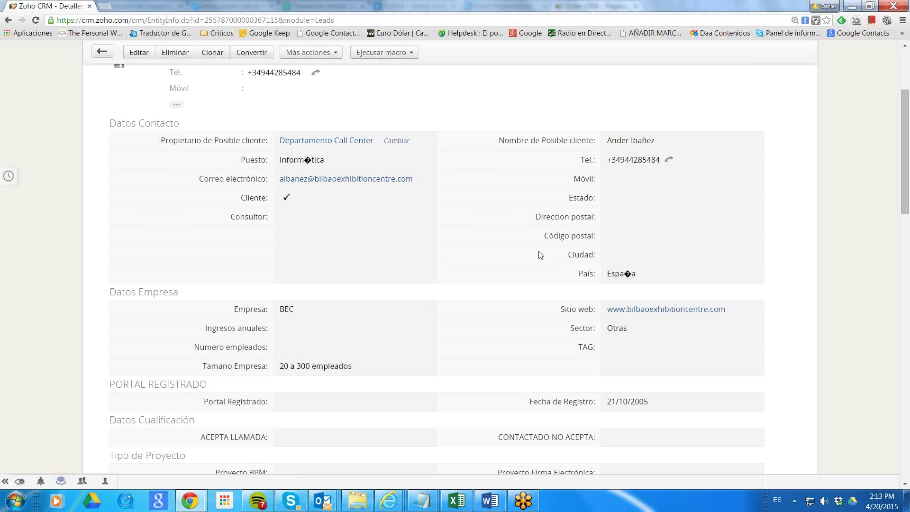
scroll(541, 255, up, 3)
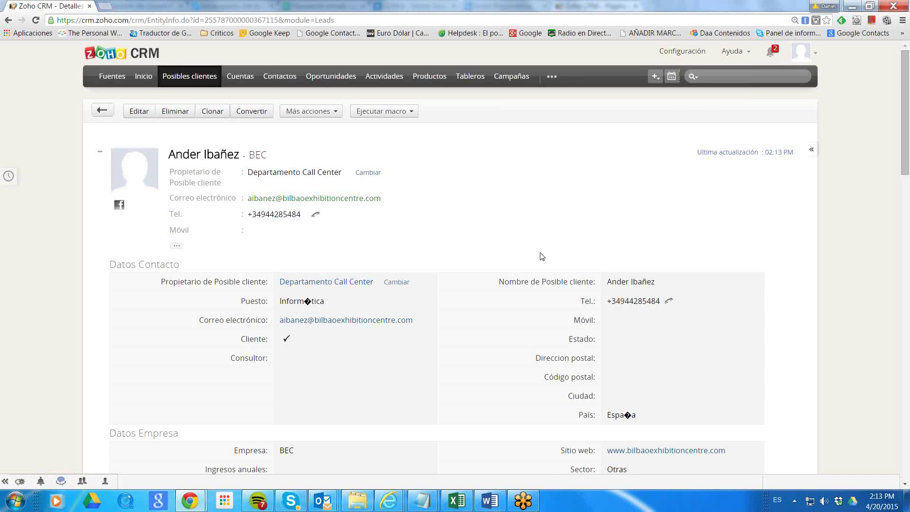
scroll(542, 256, down, 1)
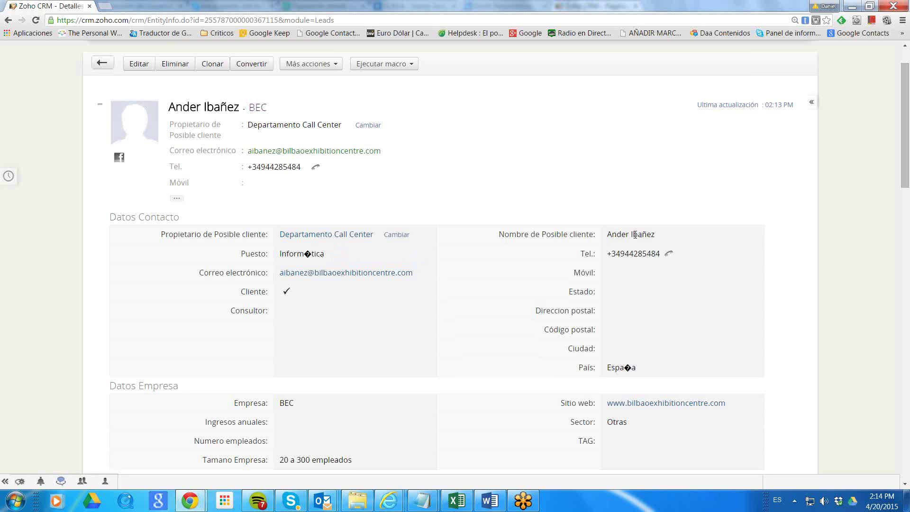
scroll(465, 302, down, 2)
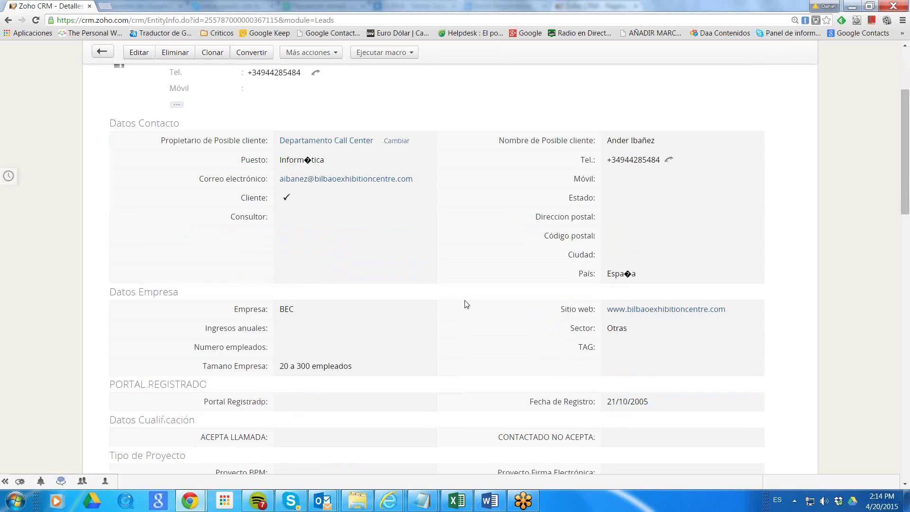
scroll(466, 304, down, 1)
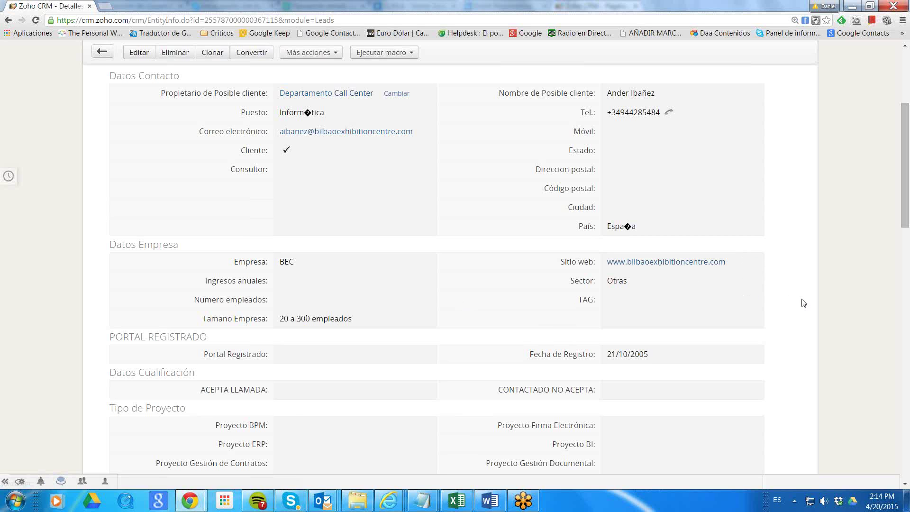
scroll(807, 305, down, 2)
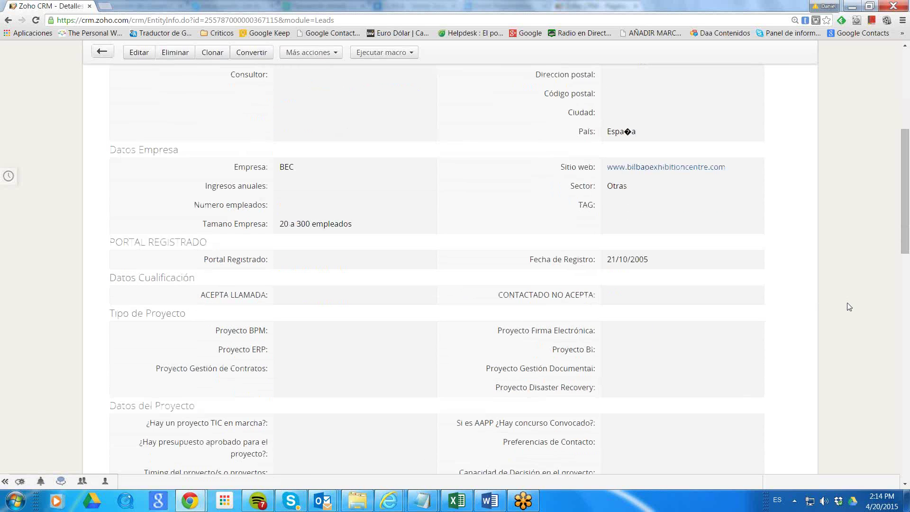
scroll(849, 307, down, 2)
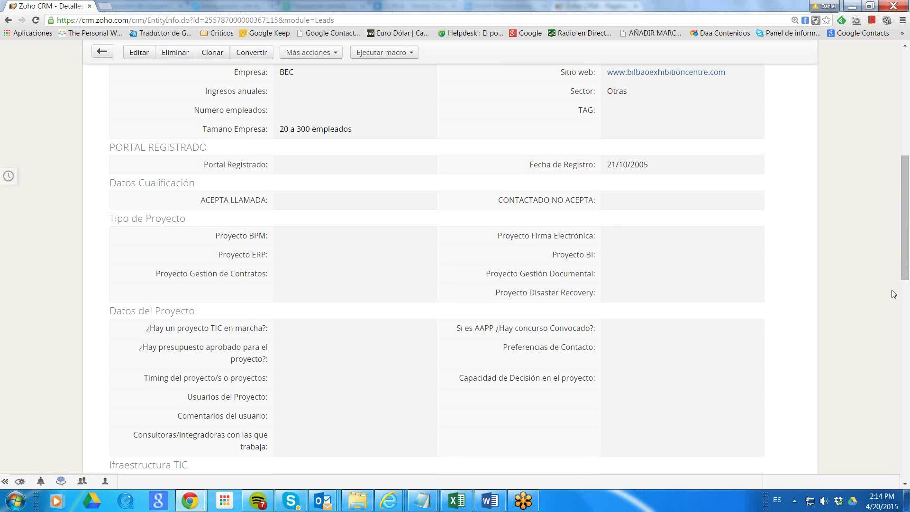
click(900, 395)
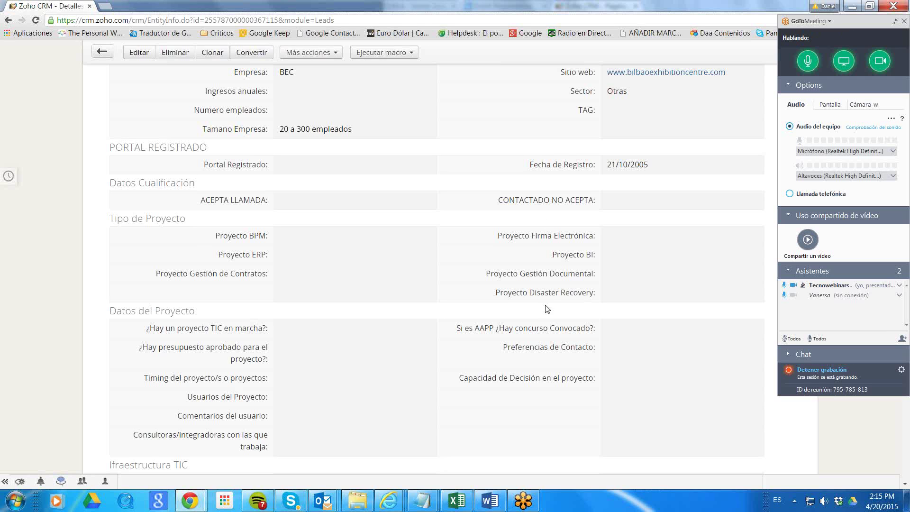
click(290, 501)
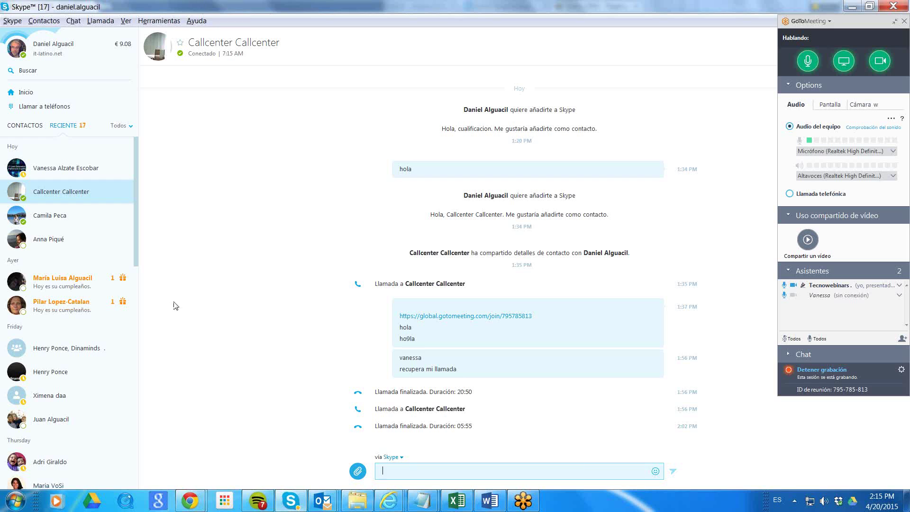
Send the participant's first name as a one-word message in the Callcenter Skype chat.
text(vanessa)
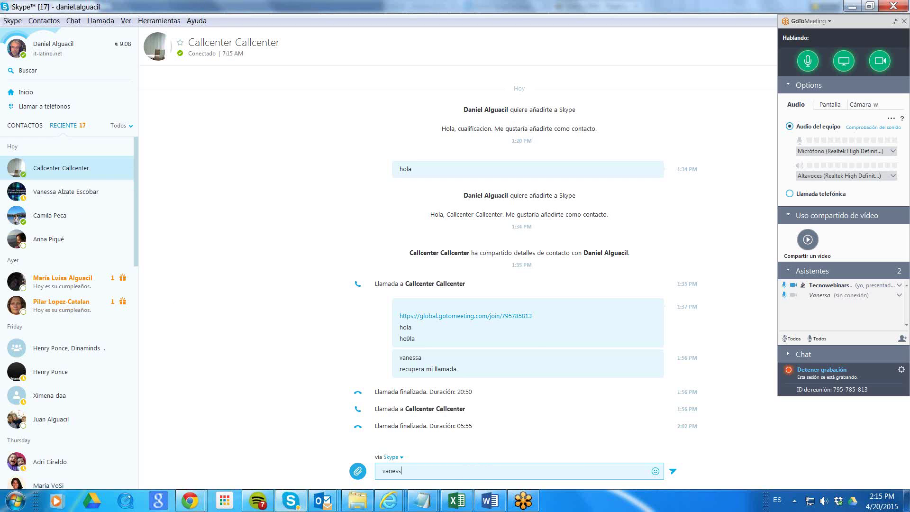
key(Return)
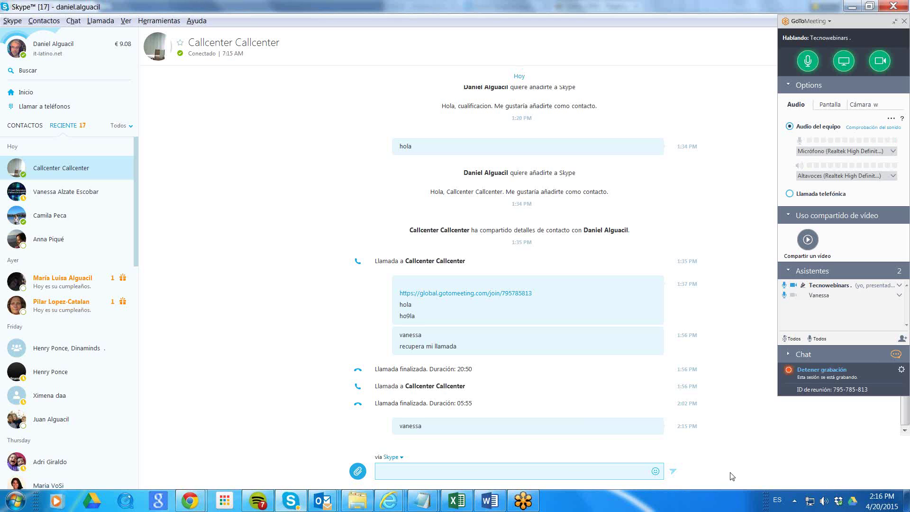
mouse_move(190, 501)
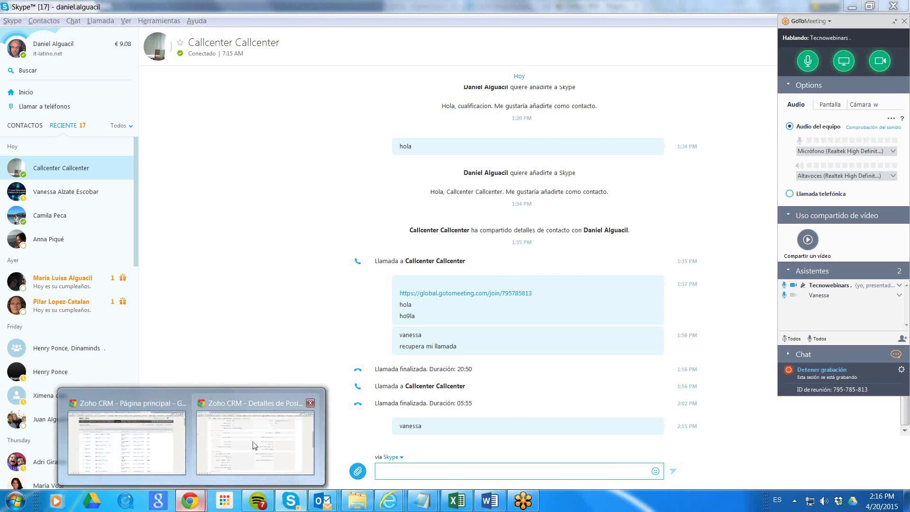
click(254, 446)
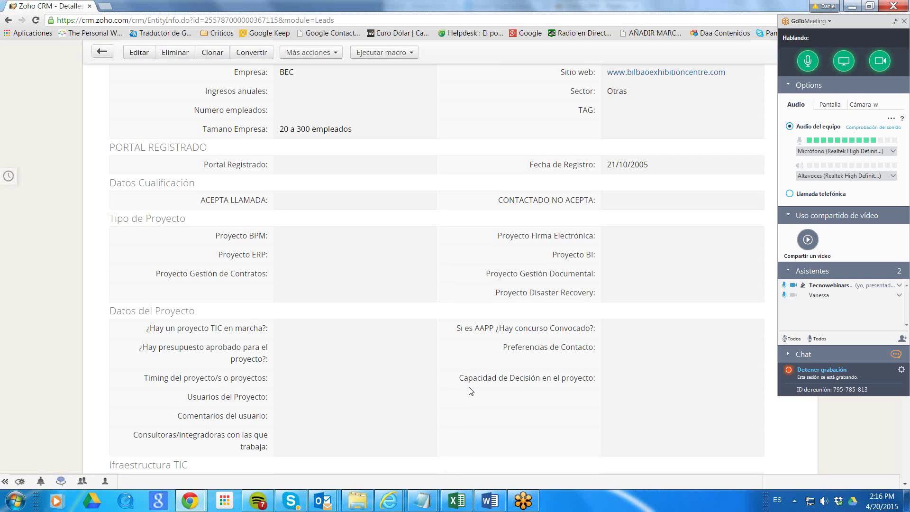
scroll(472, 268, up, 3)
scroll(473, 268, up, 1)
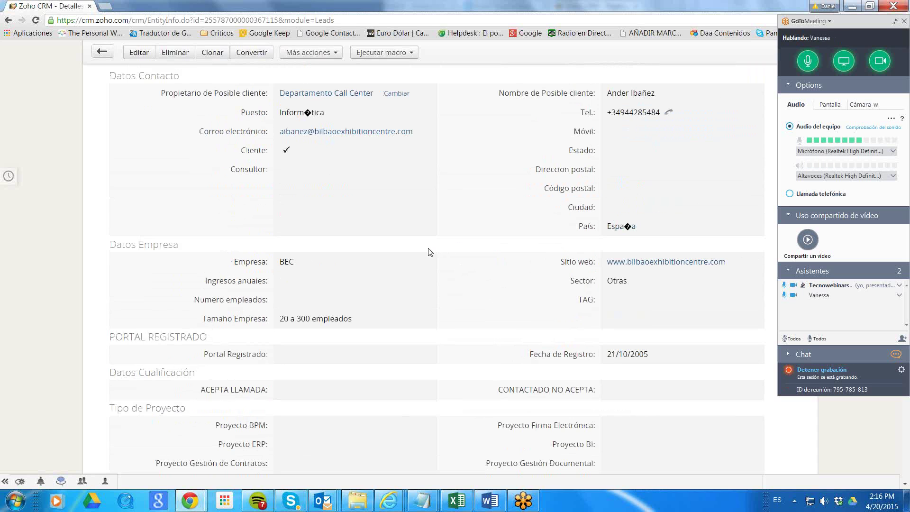
scroll(432, 251, down, 2)
scroll(435, 251, down, 2)
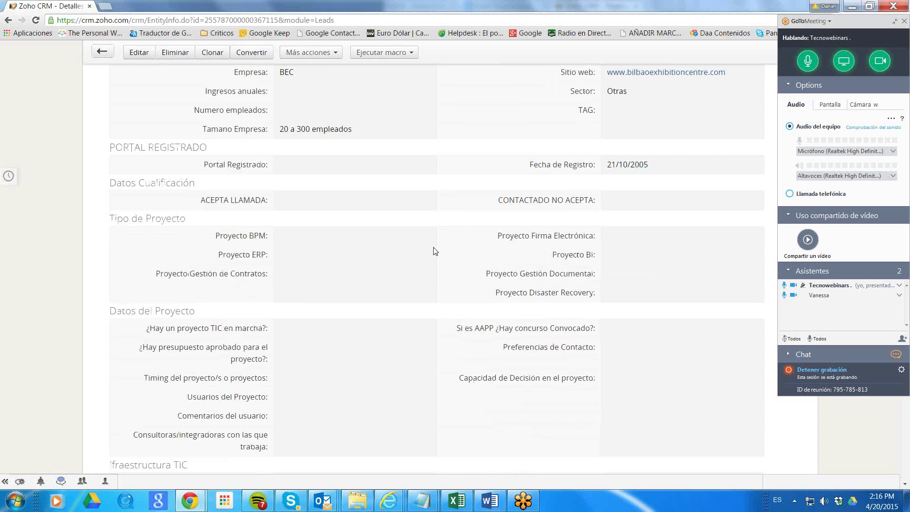
scroll(435, 251, down, 2)
scroll(434, 251, down, 2)
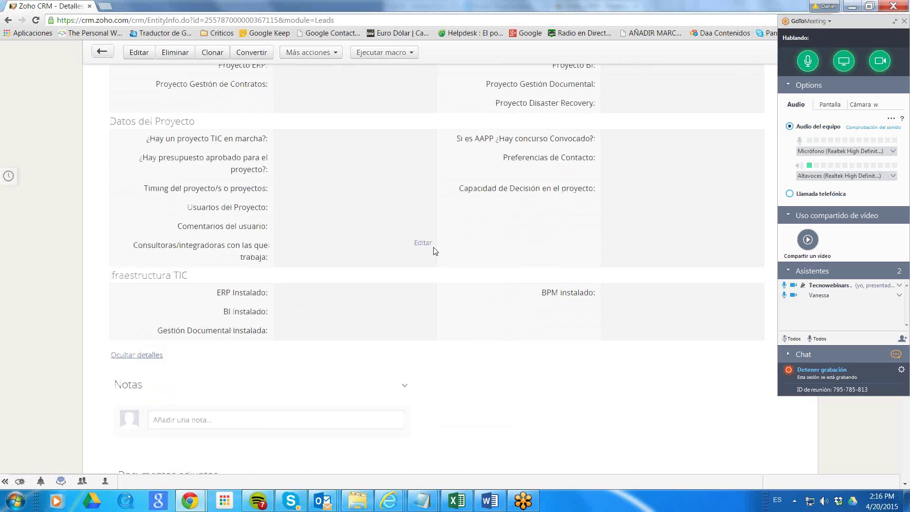
scroll(630, 261, down, 3)
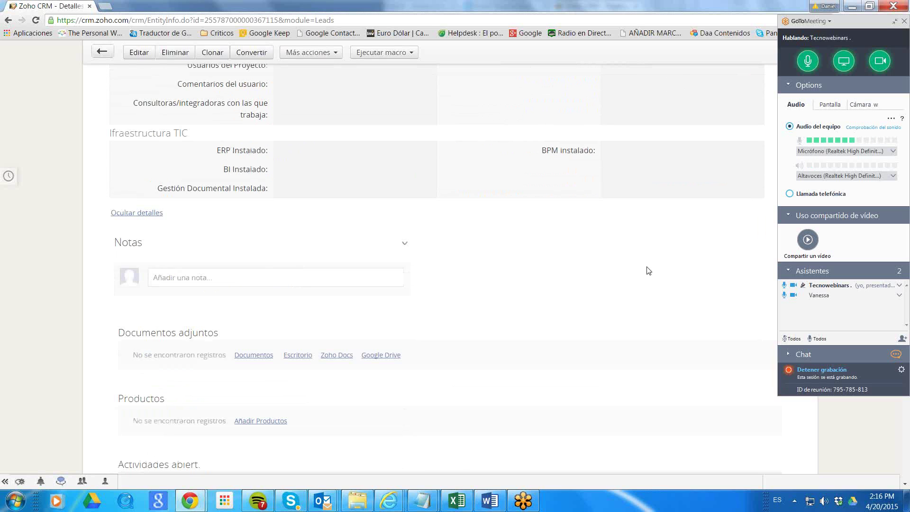
scroll(652, 271, up, 10)
scroll(656, 270, up, 5)
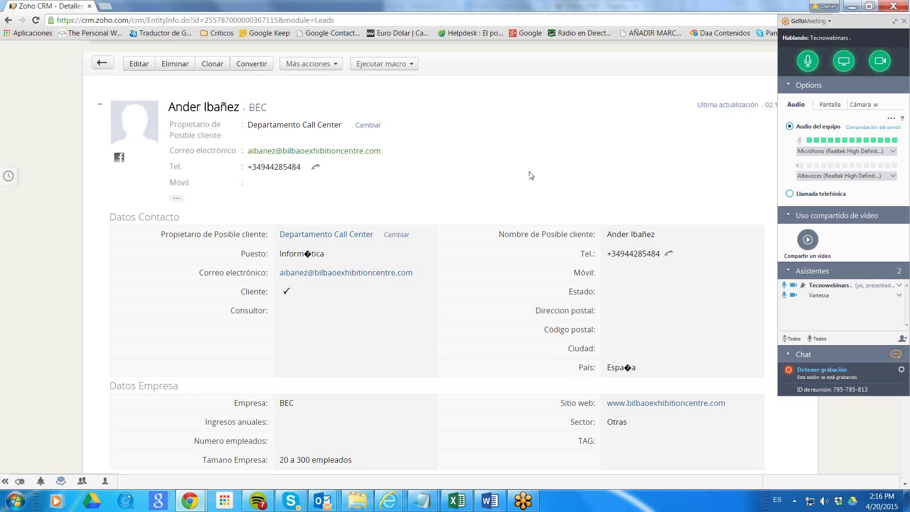
key(alt+Tab)
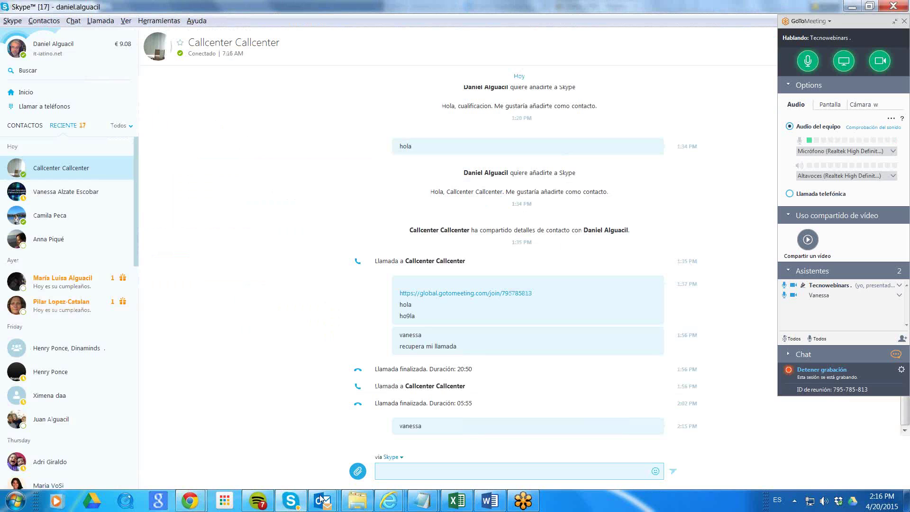
Switch to the Zoho CRM 'Página principal' browser window showing the activities list.
click(190, 500)
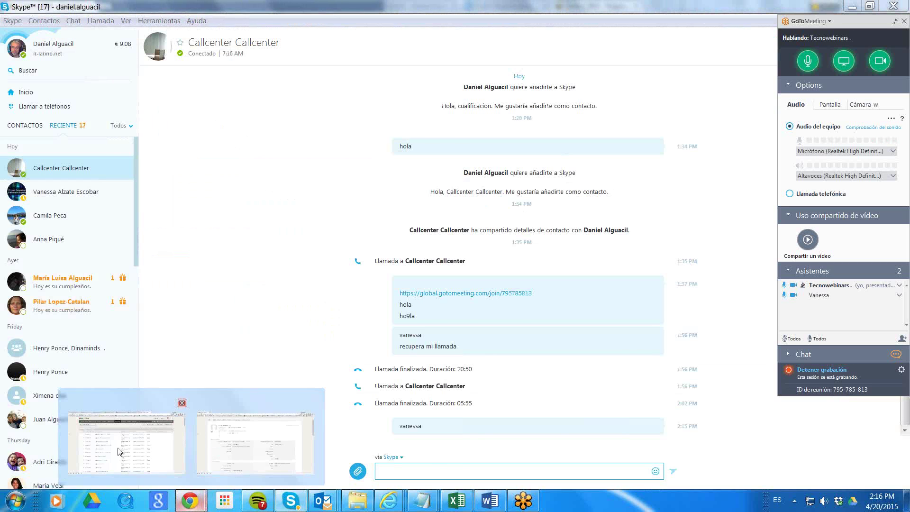
click(120, 454)
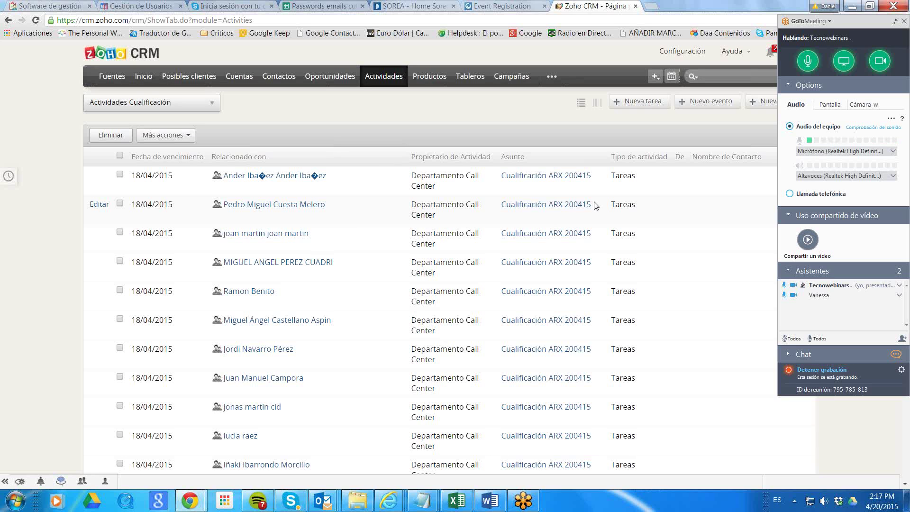
Open the Cualificación ARX 200415 task, look over its details, then return to the lead window.
click(537, 178)
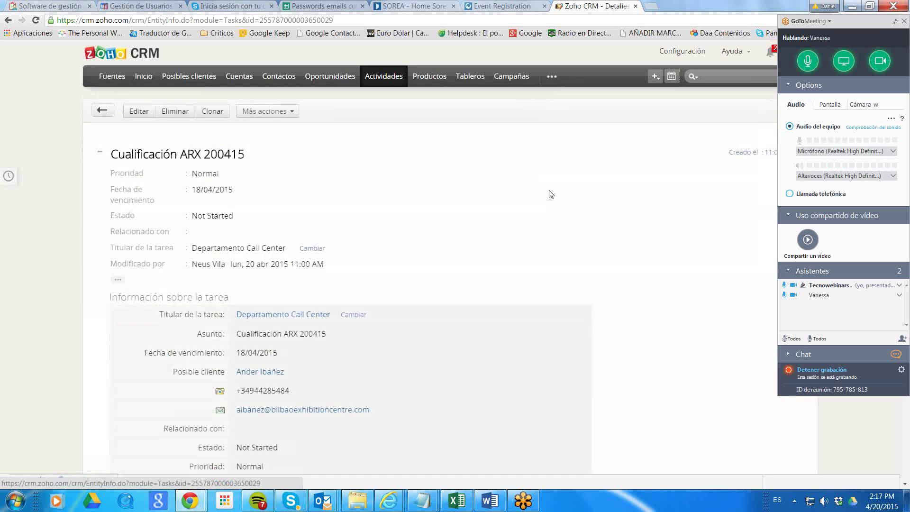
scroll(551, 195, down, 7)
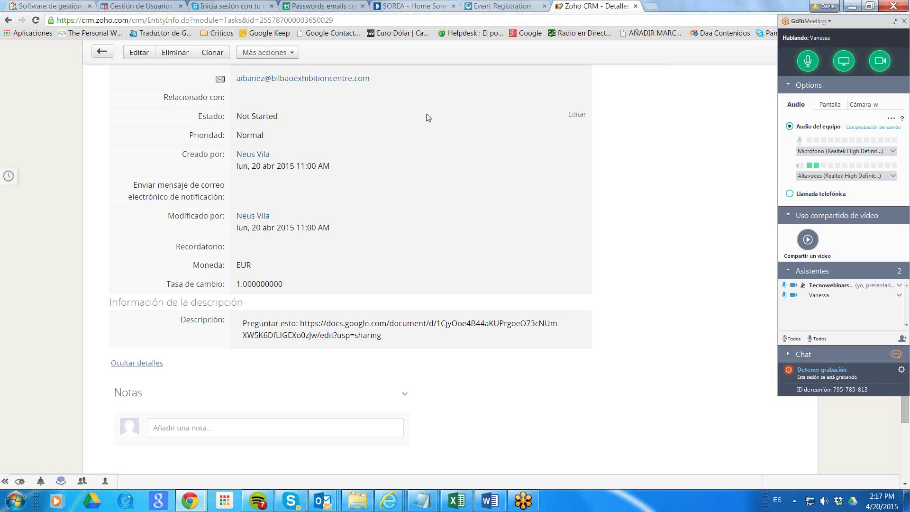
key(alt+Tab)
key(alt+Tab)
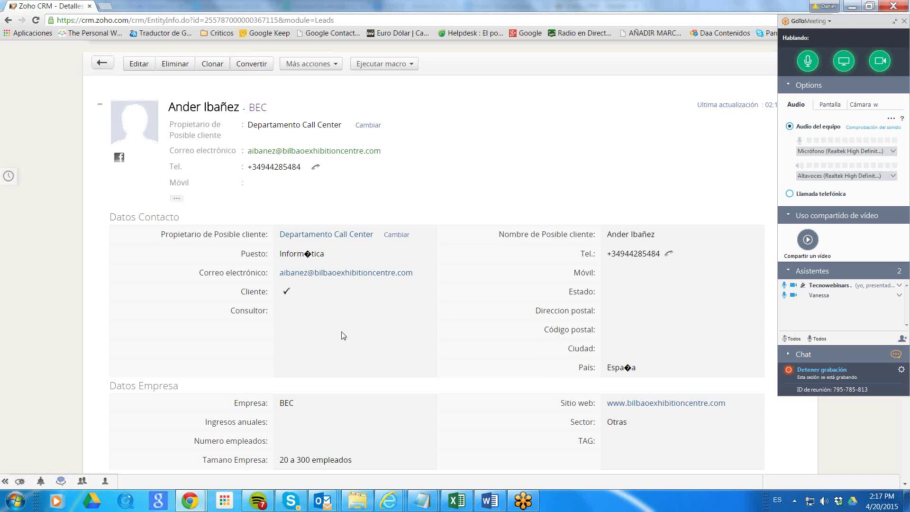
click(824, 501)
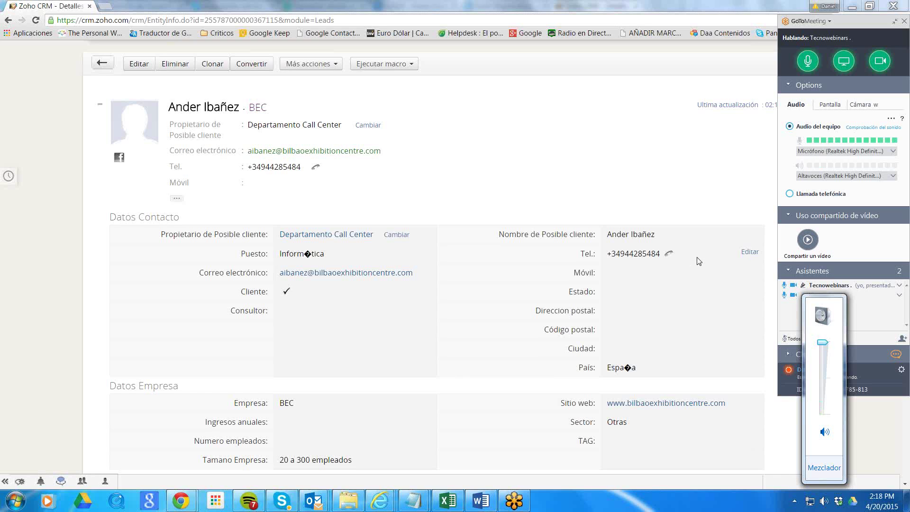
click(85, 317)
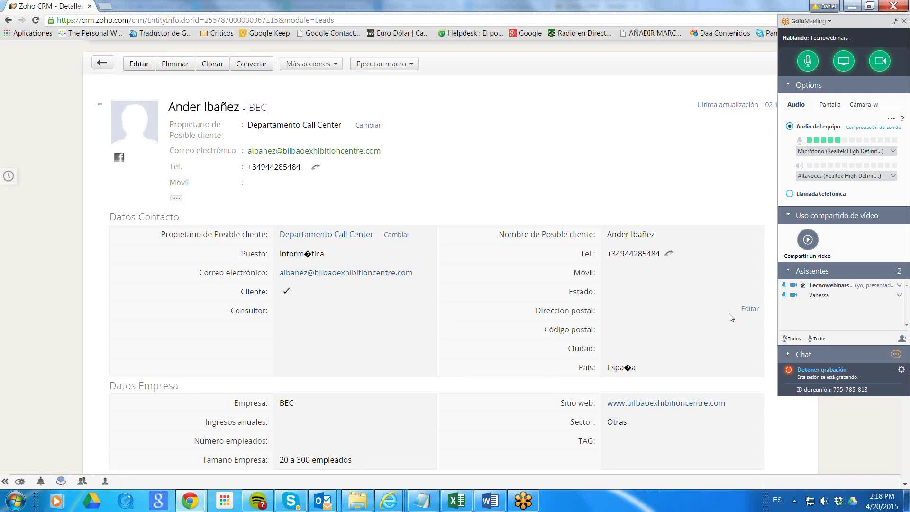
scroll(730, 318, down, 5)
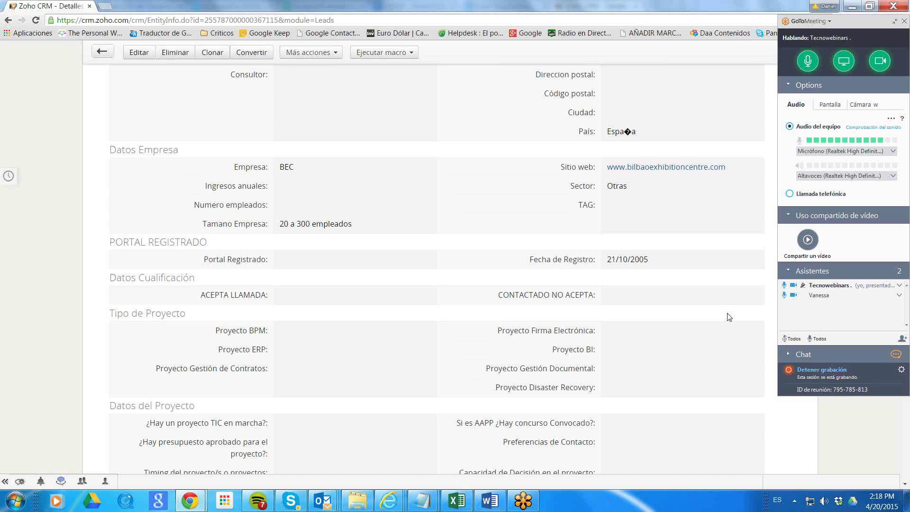
mouse_move(715, 327)
scroll(708, 299, down, 4)
scroll(707, 298, down, 3)
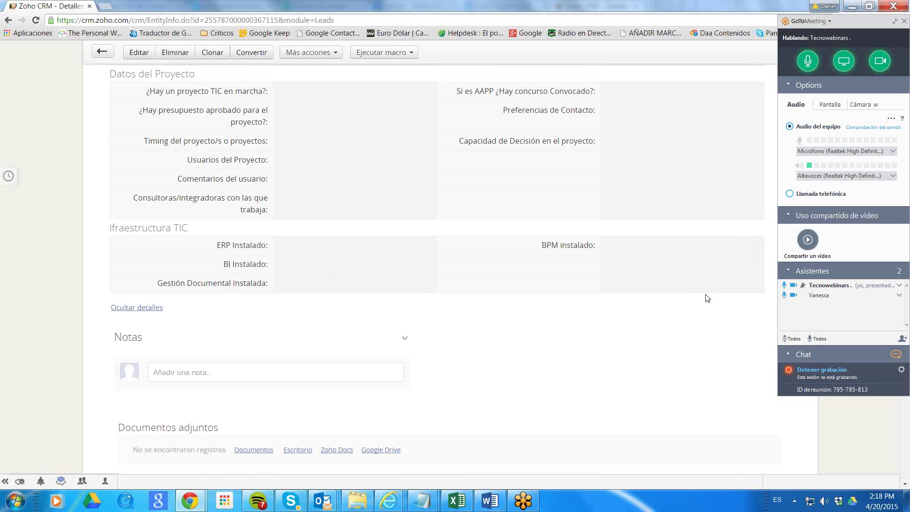
scroll(707, 298, down, 3)
scroll(707, 298, up, 15)
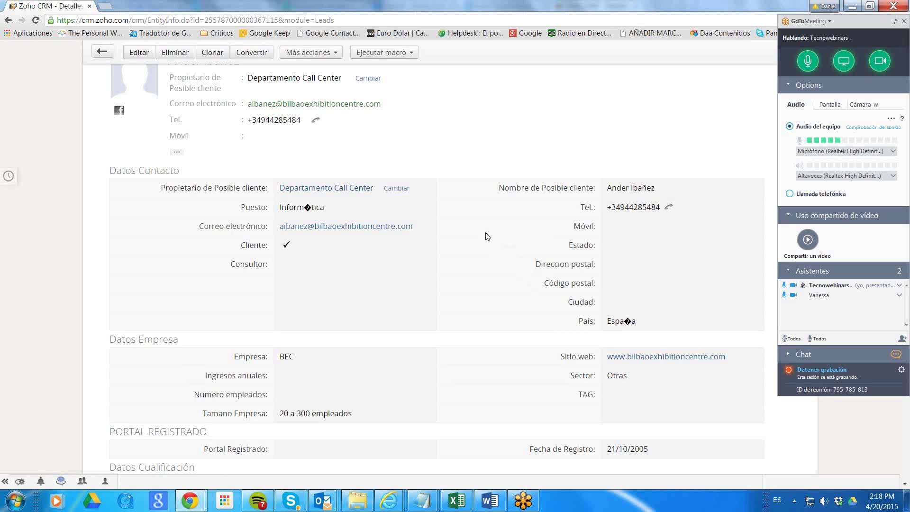
key(alt+Tab)
key(alt+Tab)
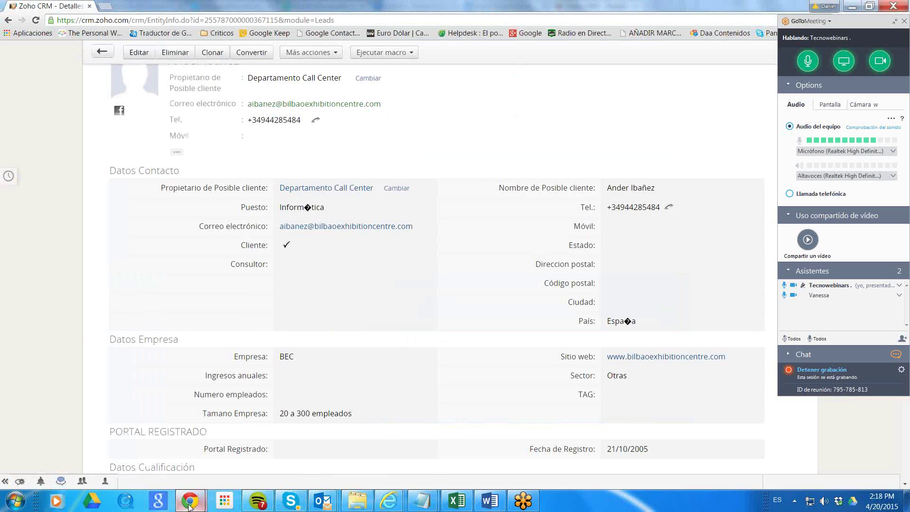
Bring up the Cualificación ARX 200415 task window and scroll down to its Descripción.
mouse_move(199, 498)
click(151, 448)
scroll(599, 328, up, 10)
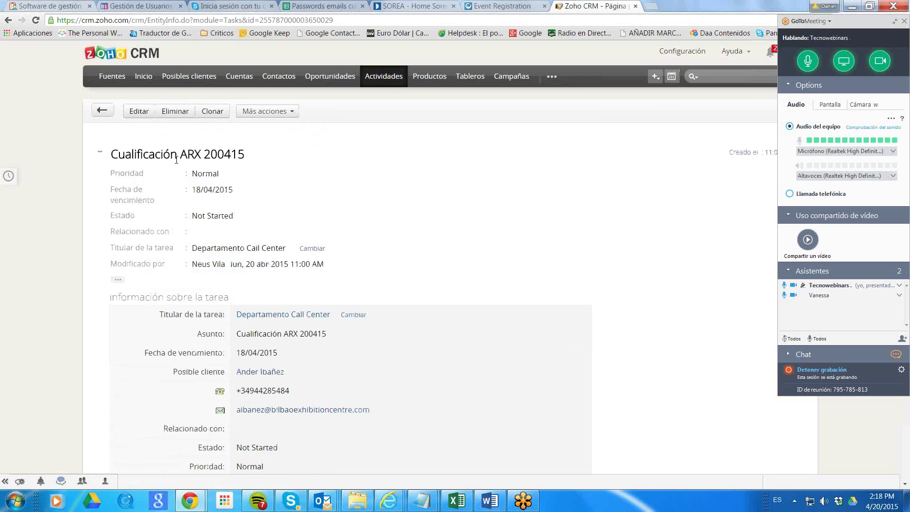
scroll(492, 176, down, 1)
scroll(492, 176, down, 2)
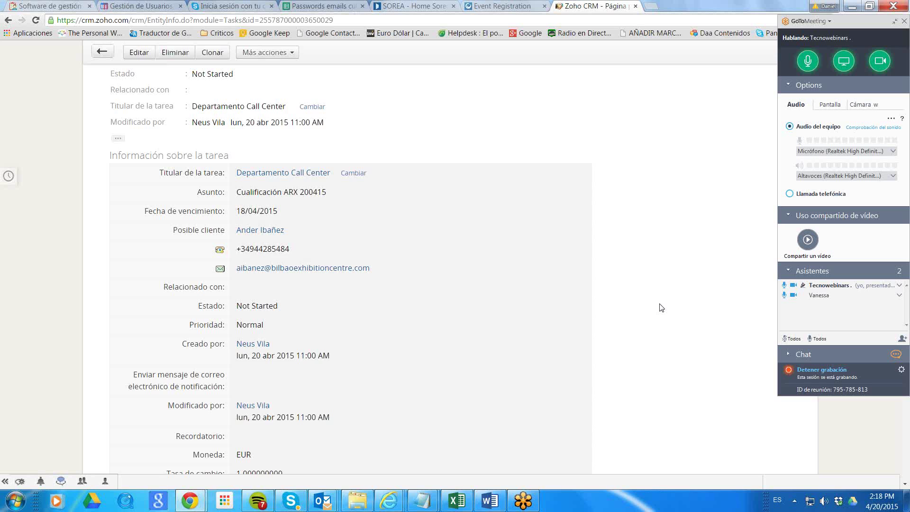
scroll(662, 308, down, 4)
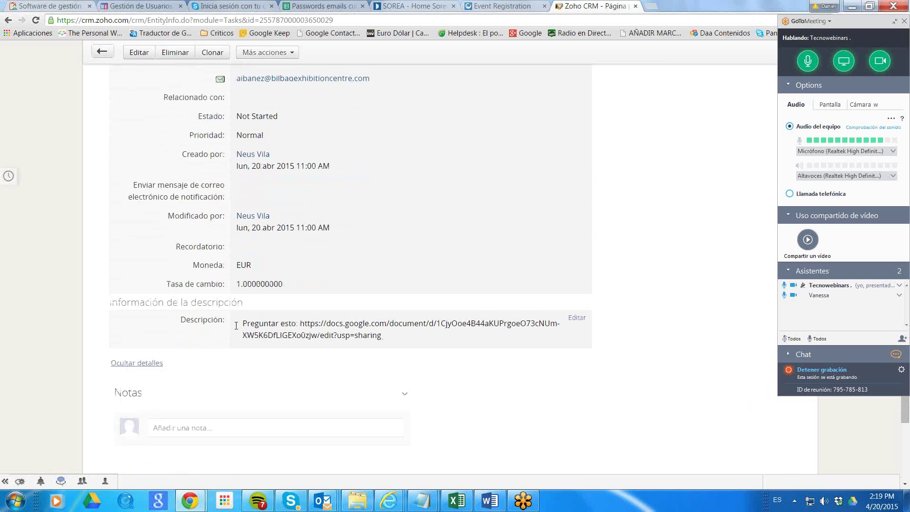
Copy the Google Docs link from the description and open a blank new browser tab.
drag(385, 338, 301, 324)
right_click(311, 324)
click(329, 331)
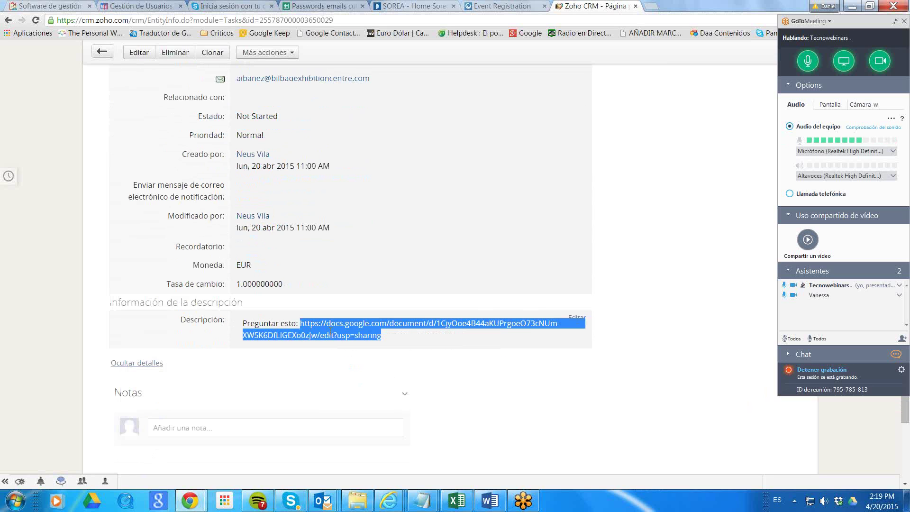
click(656, 8)
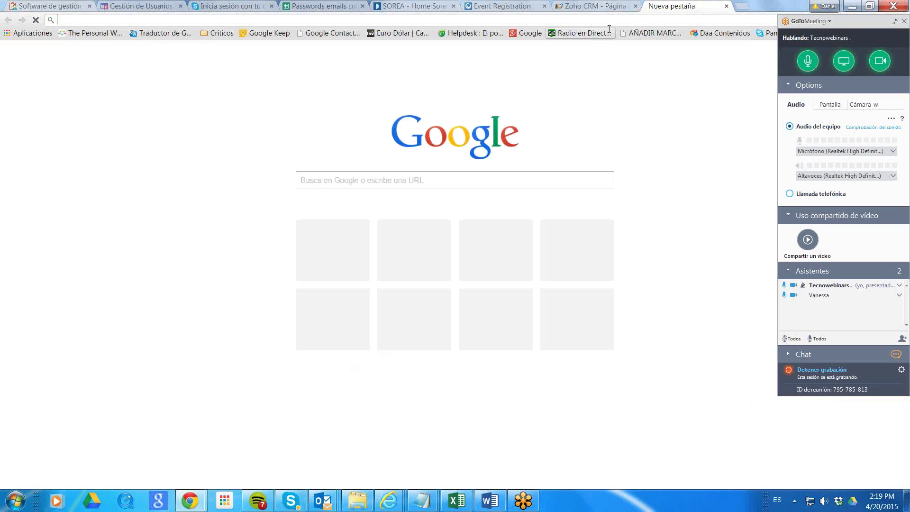
Open the Campaña ARX Script_Especial firma electrónica Google Doc from its copied link in a new tab.
click(602, 5)
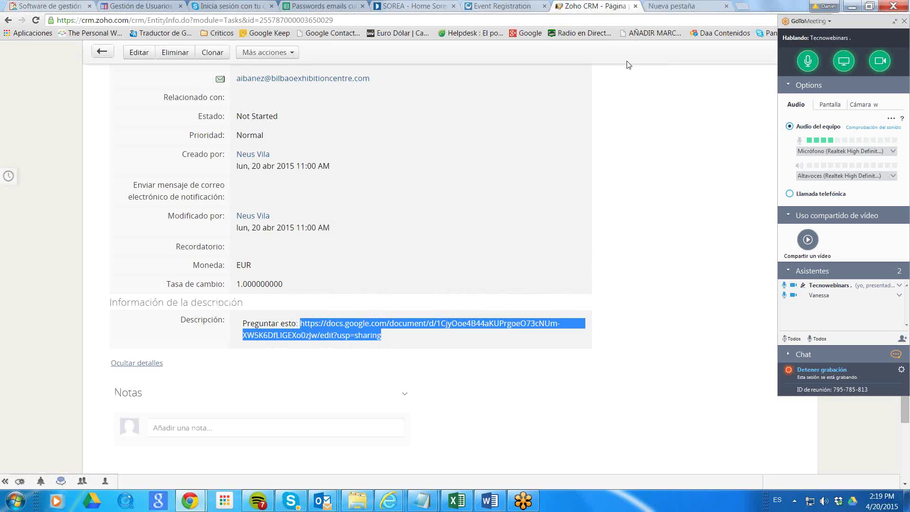
right_click(351, 337)
click(368, 342)
click(659, 8)
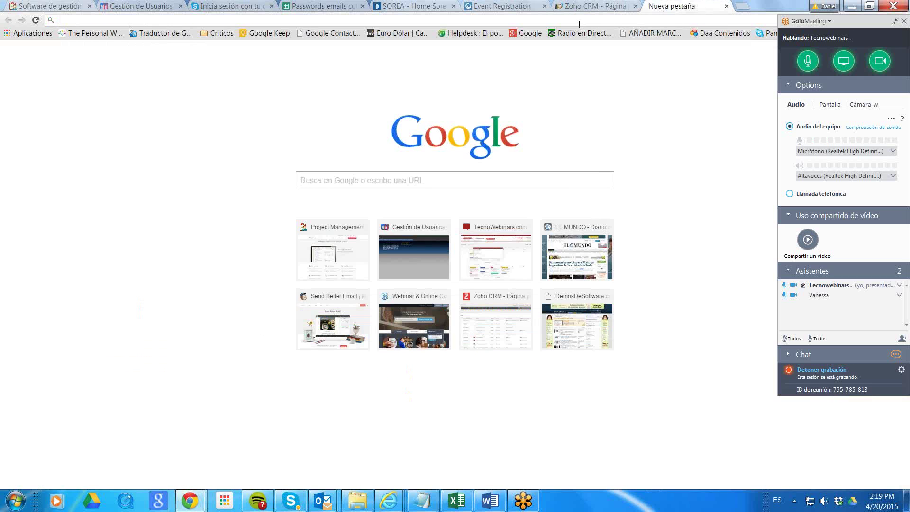
key(ctrl+v)
key(Return)
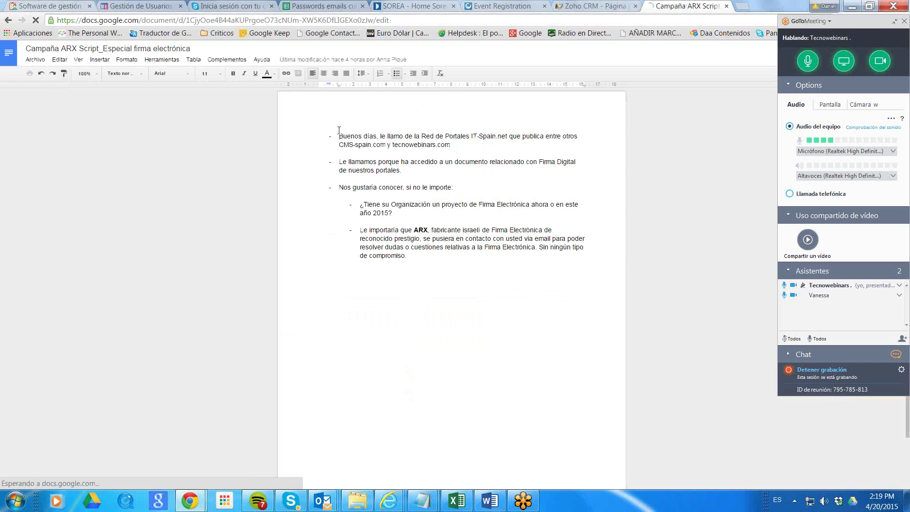
Copy the entire script text and go back to the Zoho CRM task.
key(ctrl+a)
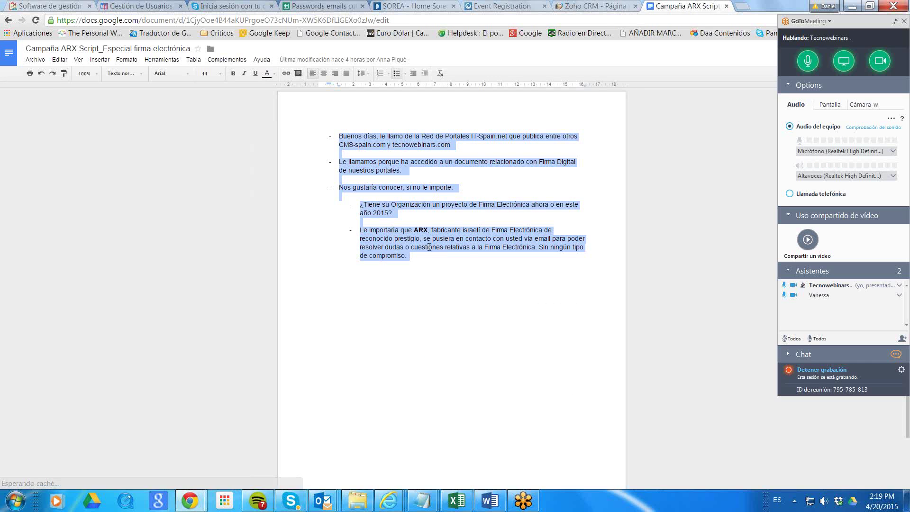
right_click(427, 238)
click(455, 256)
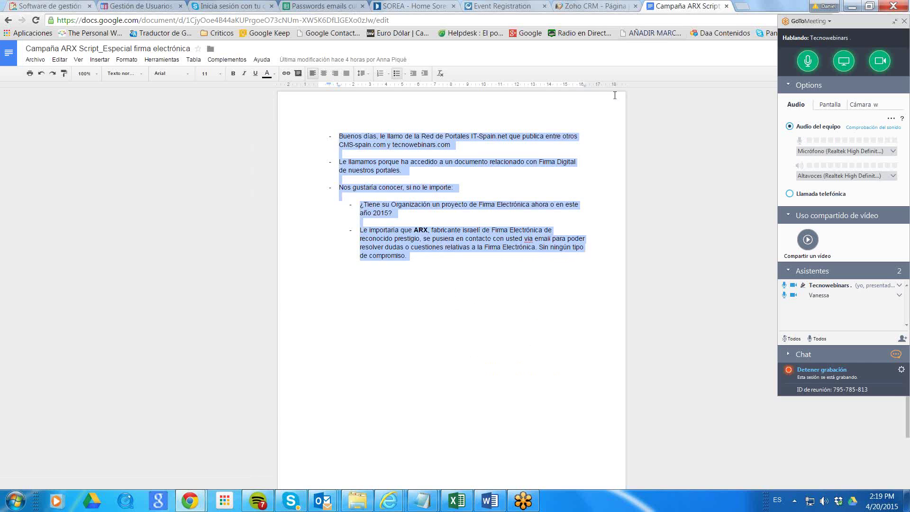
key(ctrl+shift+Tab)
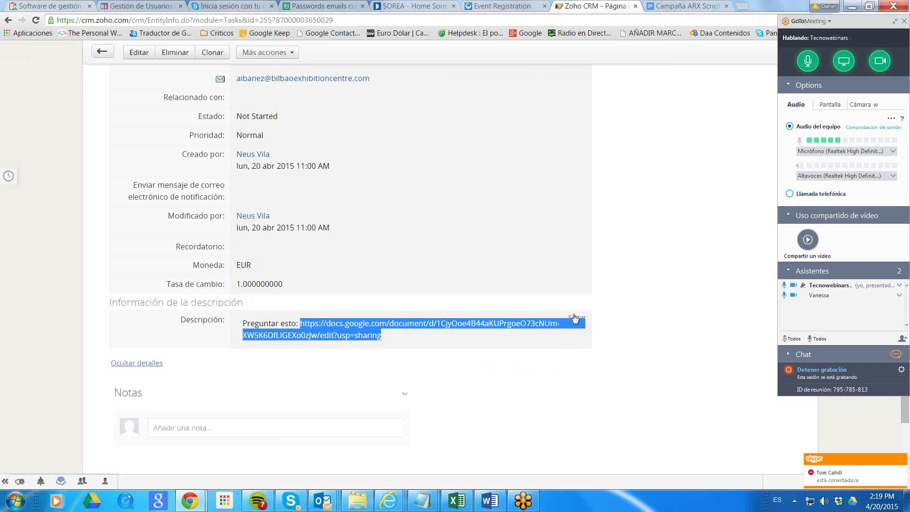
Overwrite the link in Descripción with the pasted ARX call script text and save it.
click(577, 318)
drag(397, 336, 207, 319)
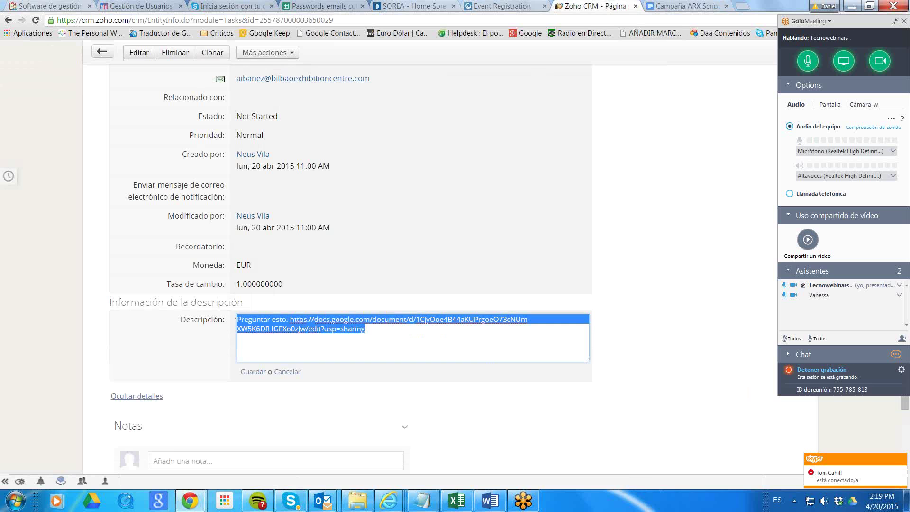
key(ctrl+v)
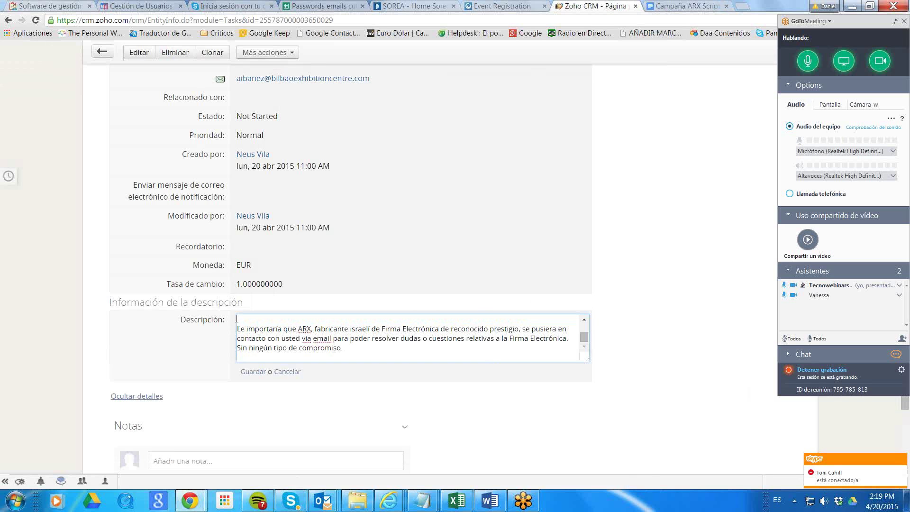
click(253, 372)
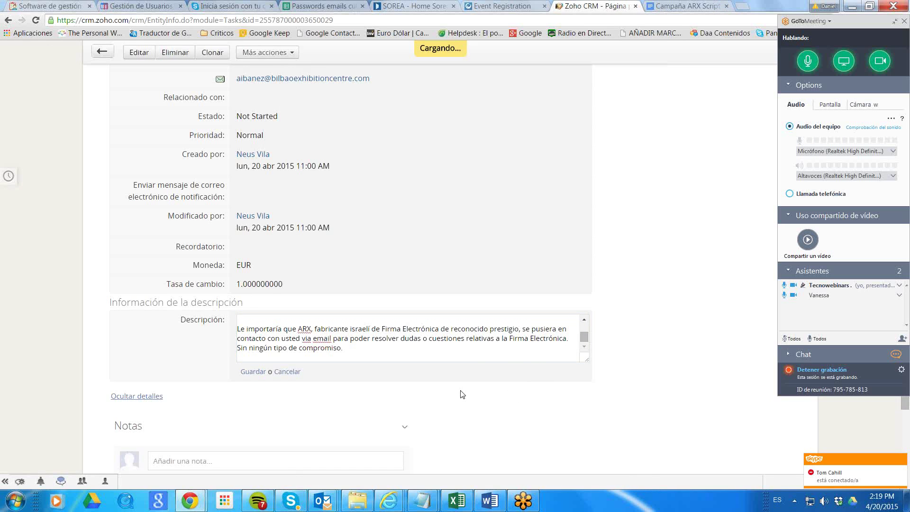
scroll(474, 372, down, 5)
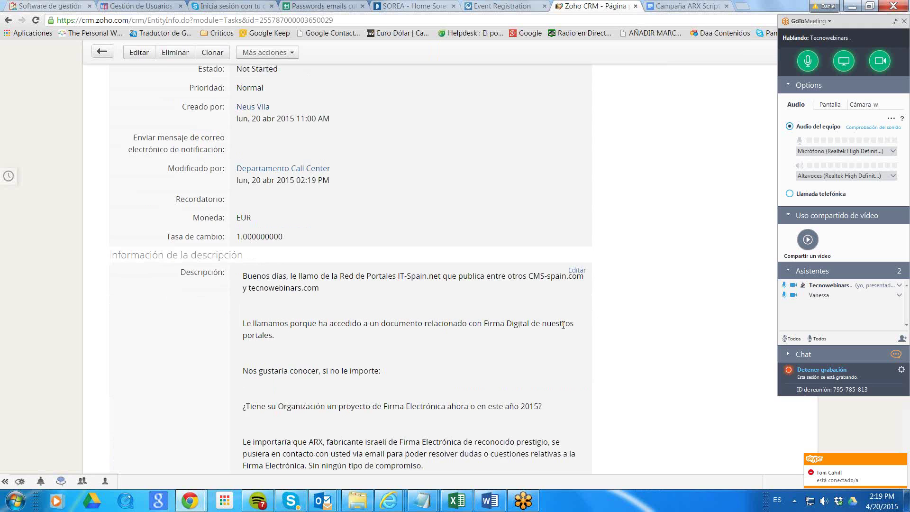
scroll(358, 265, up, 3)
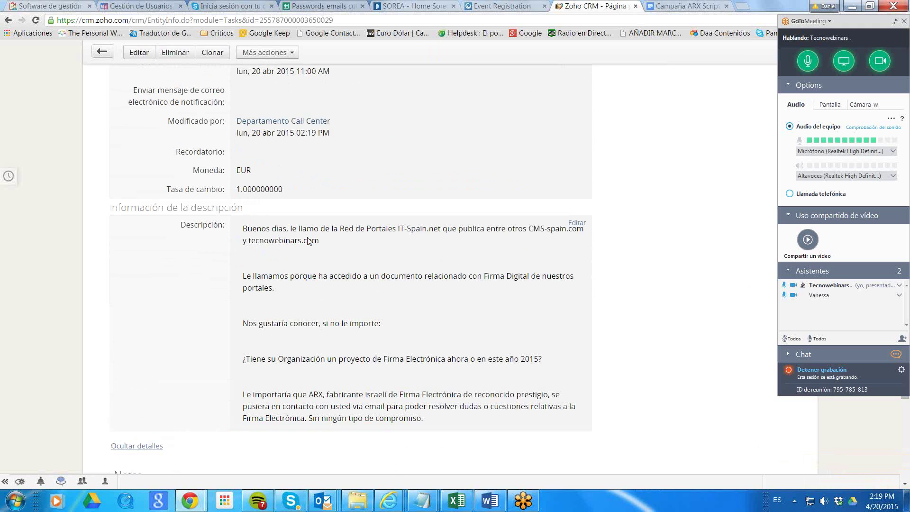
drag(389, 230, 332, 242)
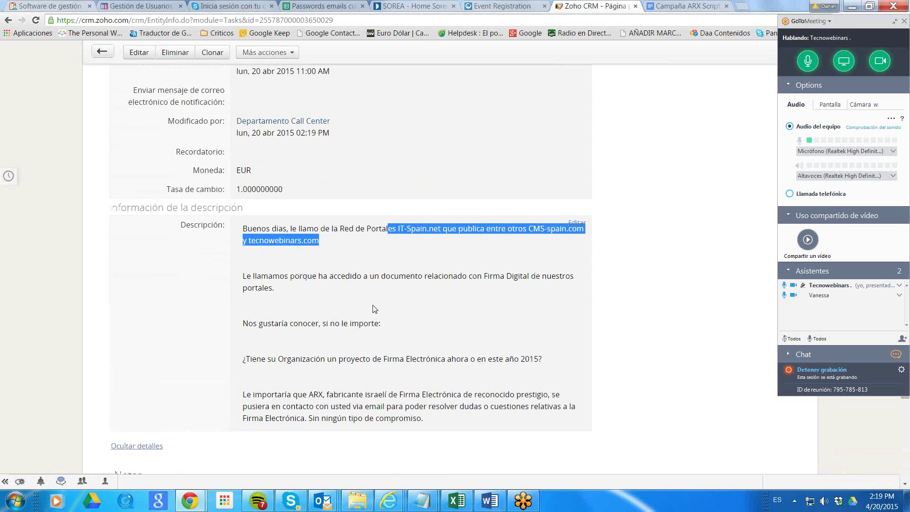
drag(449, 275, 544, 290)
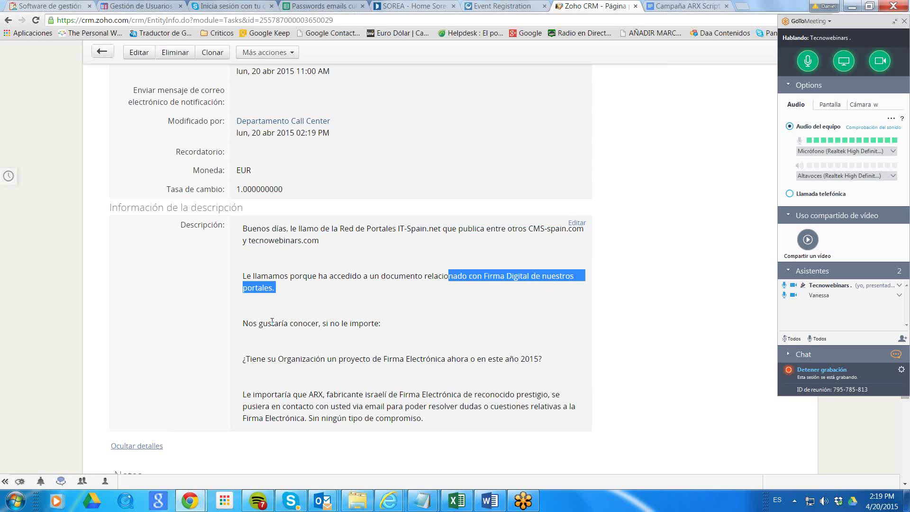
drag(272, 322, 365, 325)
drag(306, 359, 554, 363)
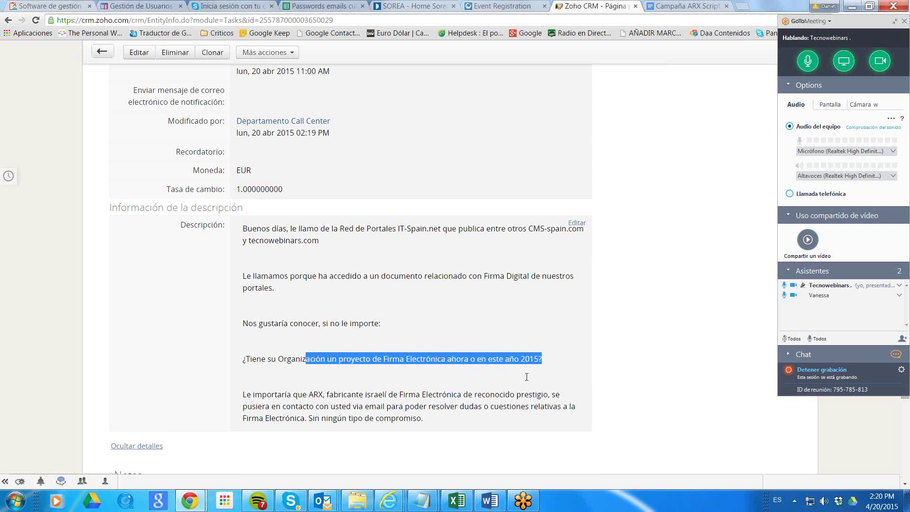
drag(338, 397, 495, 396)
click(546, 363)
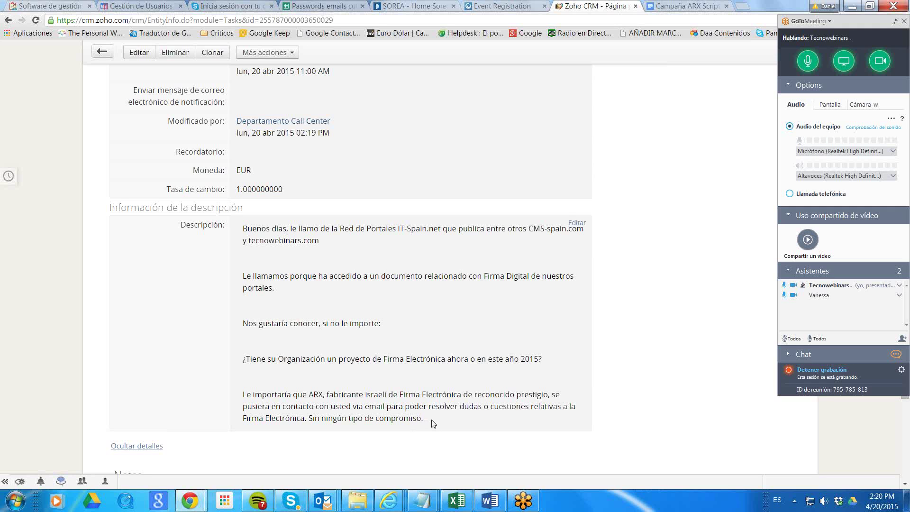
drag(417, 420, 242, 229)
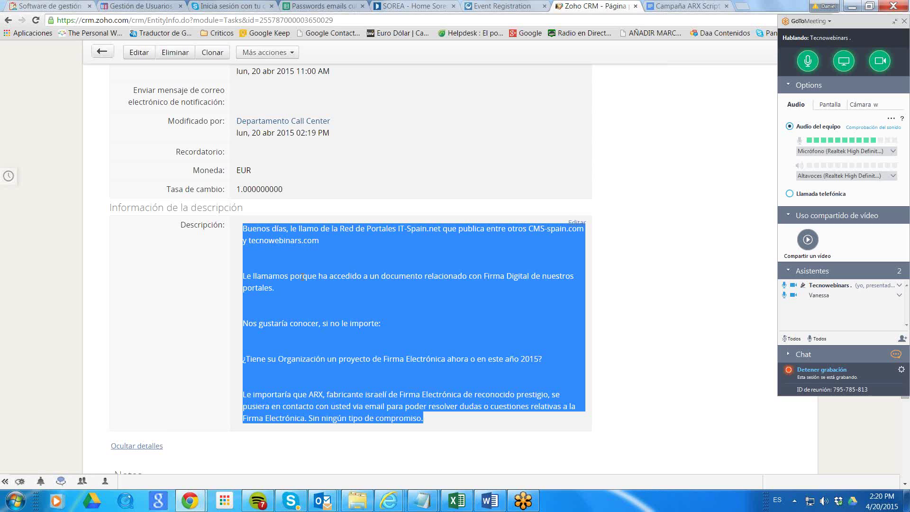
scroll(332, 303, up, 1)
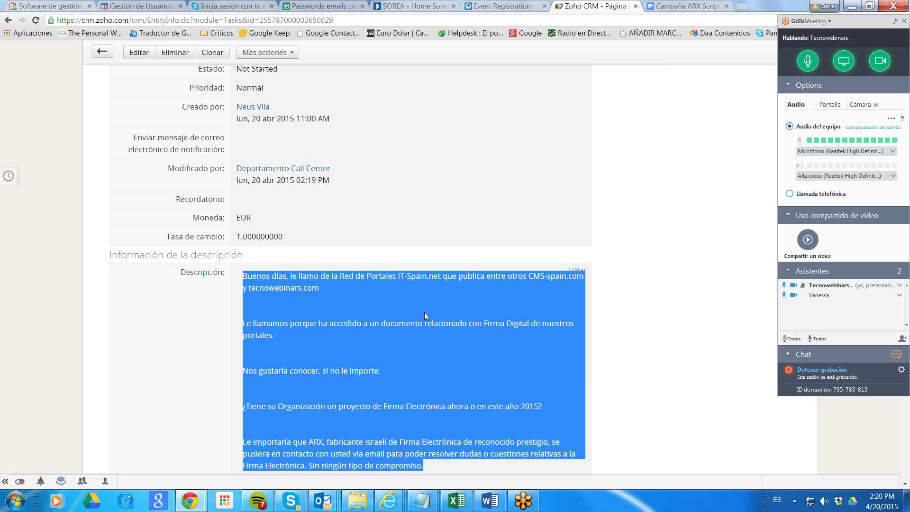
scroll(429, 306, up, 8)
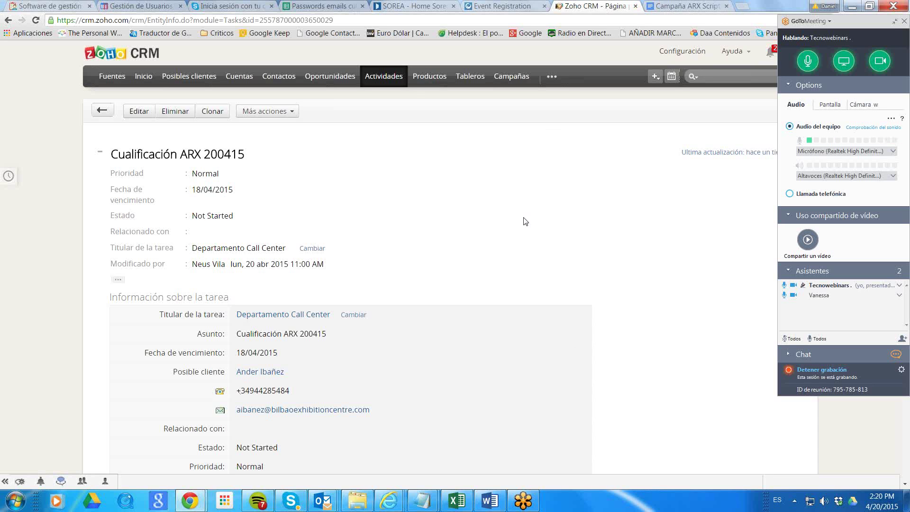
Return to the BEC lead's page and open Cualificación ARX 200415 from Actividades abiertas.
key(alt+Tab)
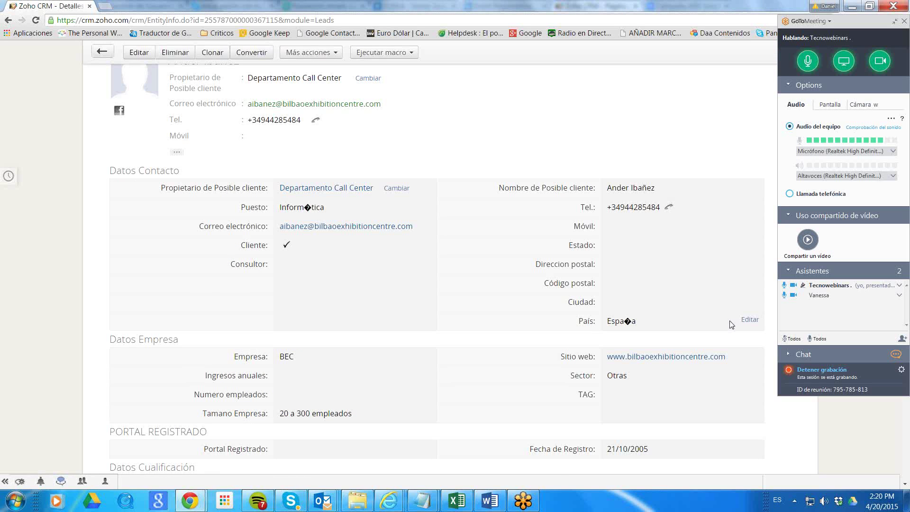
scroll(732, 324, down, 3)
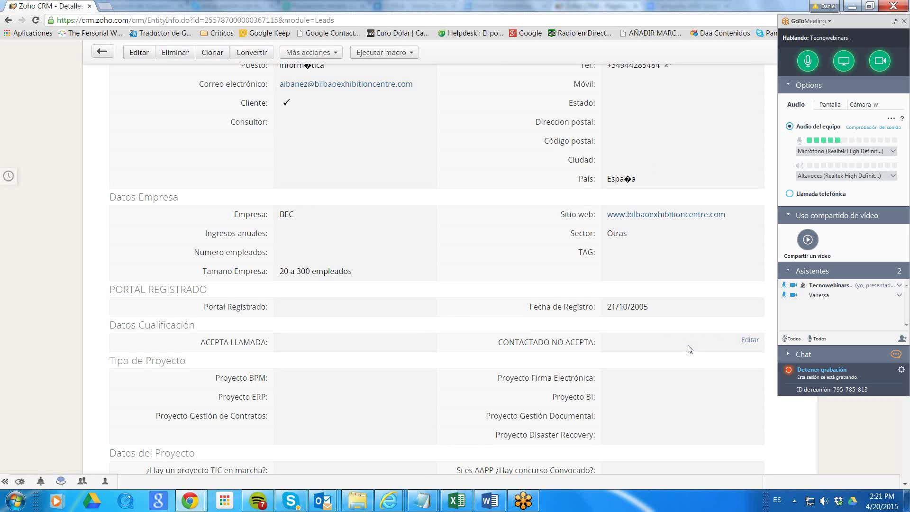
key(ctrl+w)
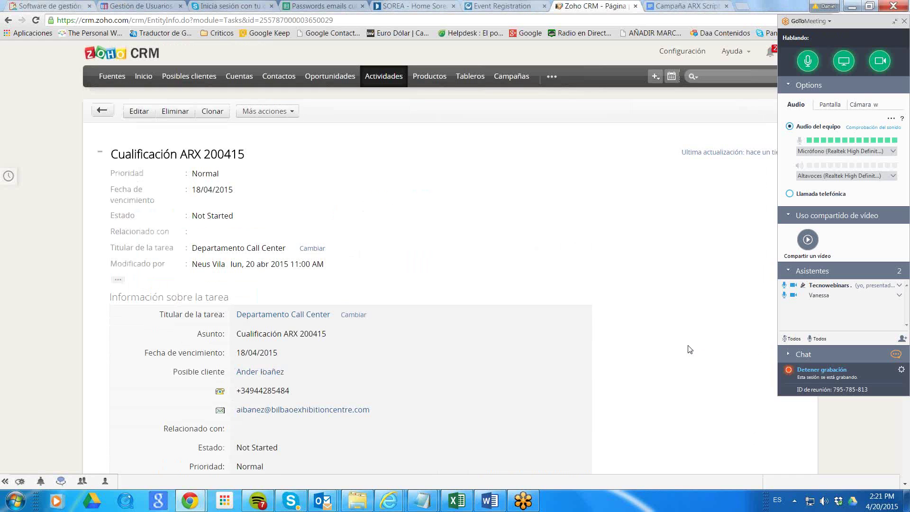
key(alt+Tab)
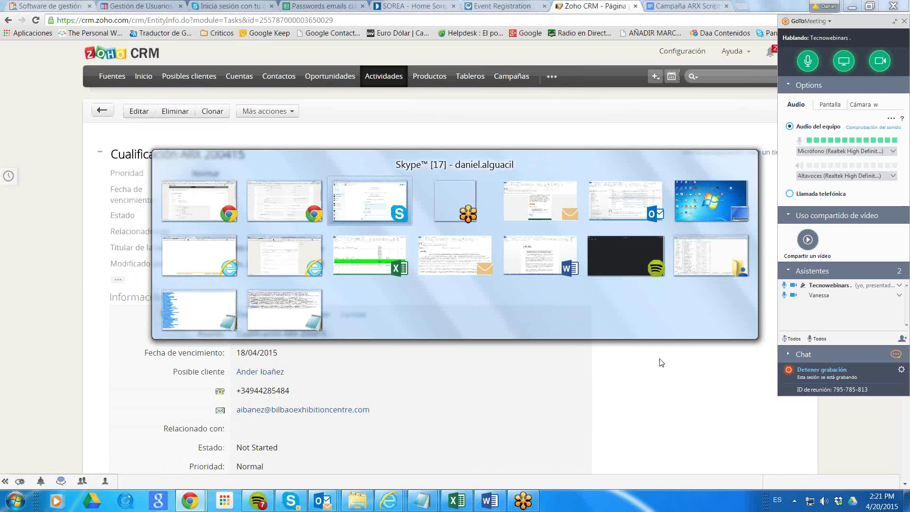
key(alt+Tab)
key(alt+Tab)
key(alt+Tab)
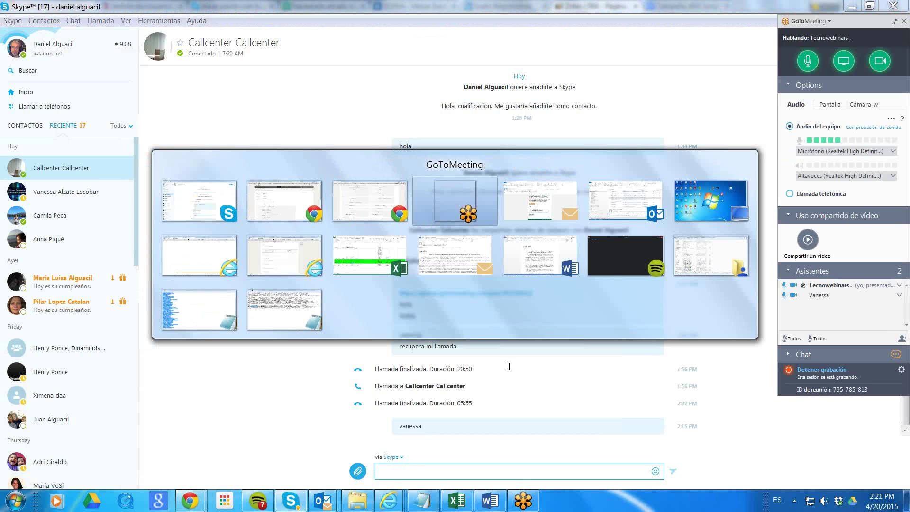
key(alt+Tab)
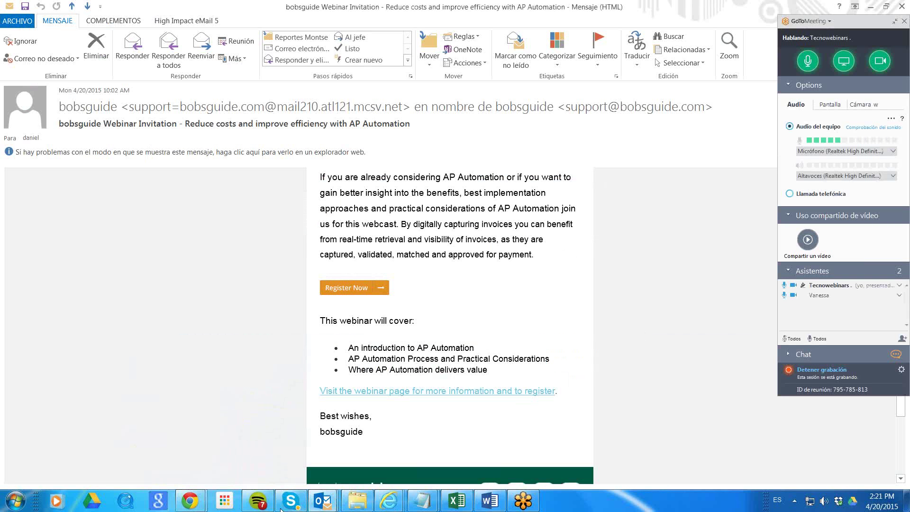
click(239, 455)
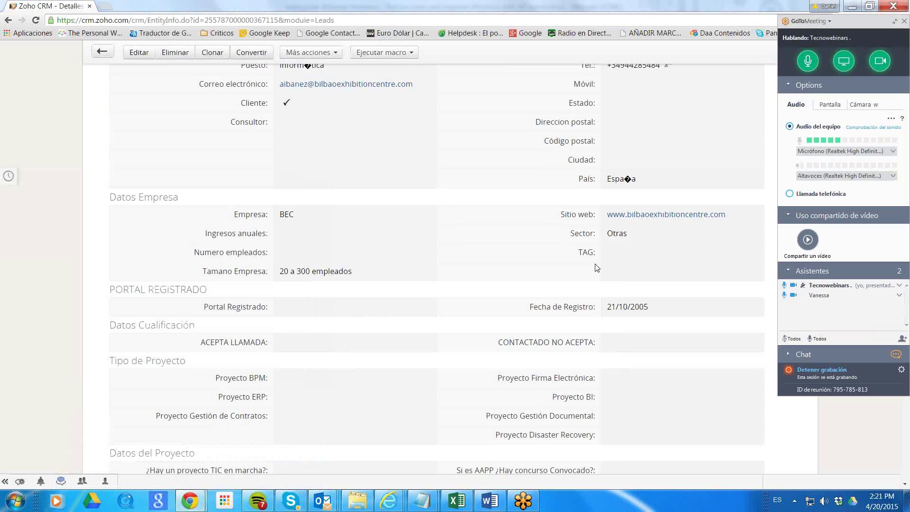
scroll(612, 275, down, 12)
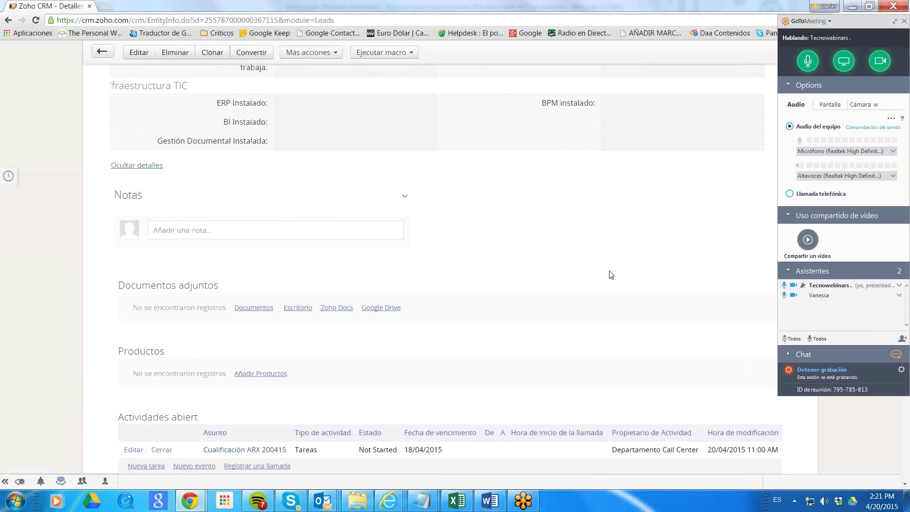
scroll(610, 275, down, 3)
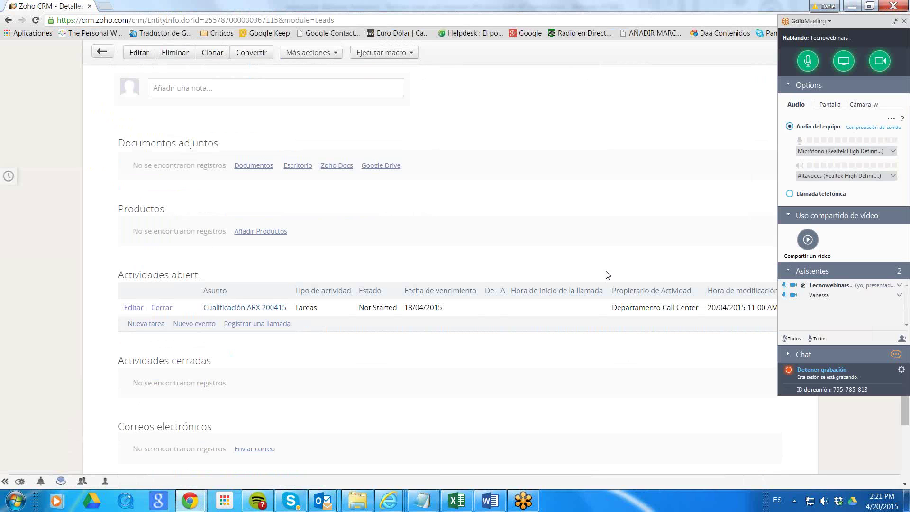
click(268, 308)
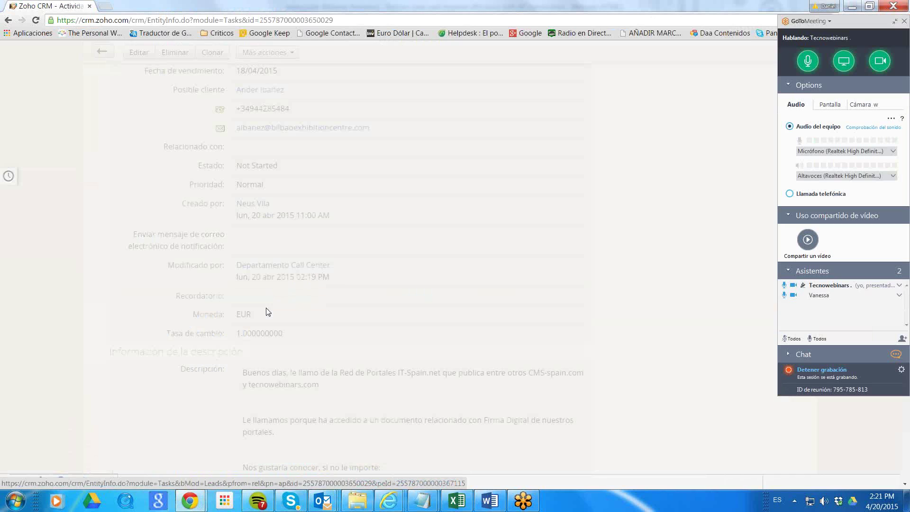
Select the electronic signature question in the description and begin a note in Notas.
scroll(582, 312, down, 2)
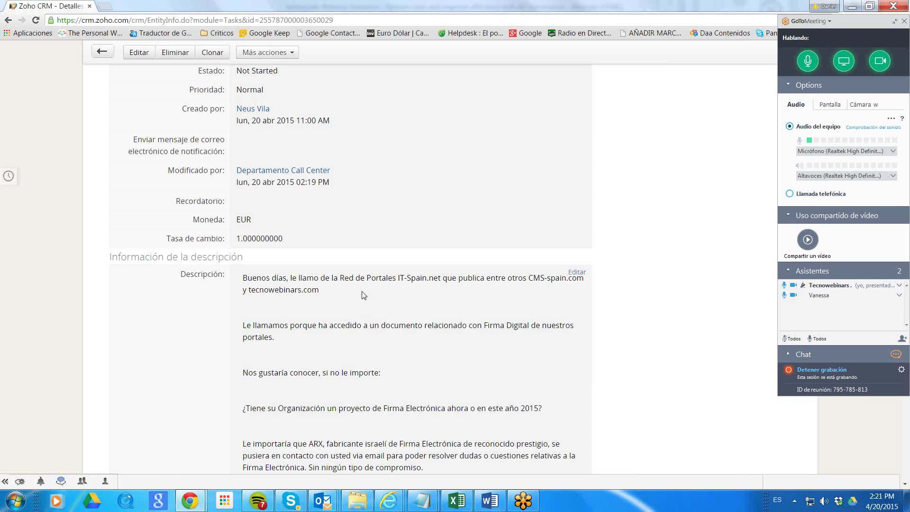
scroll(365, 342, down, 2)
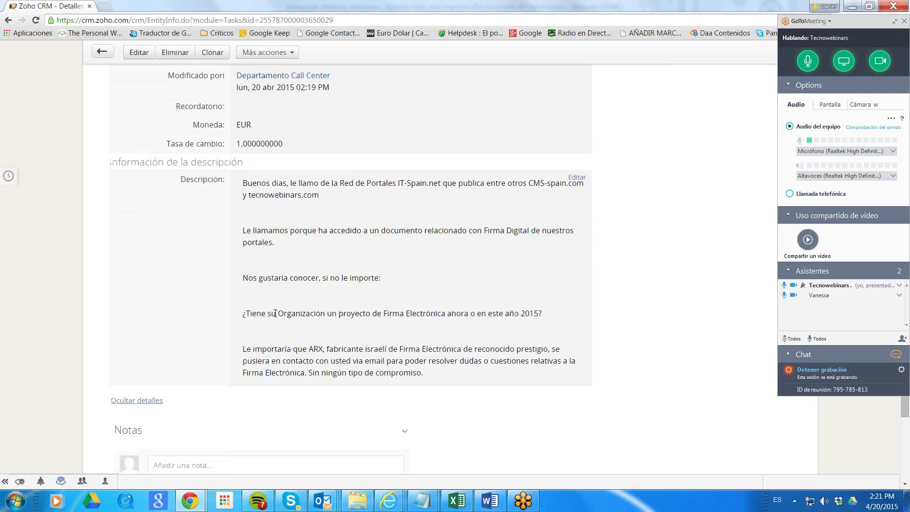
drag(245, 310, 548, 311)
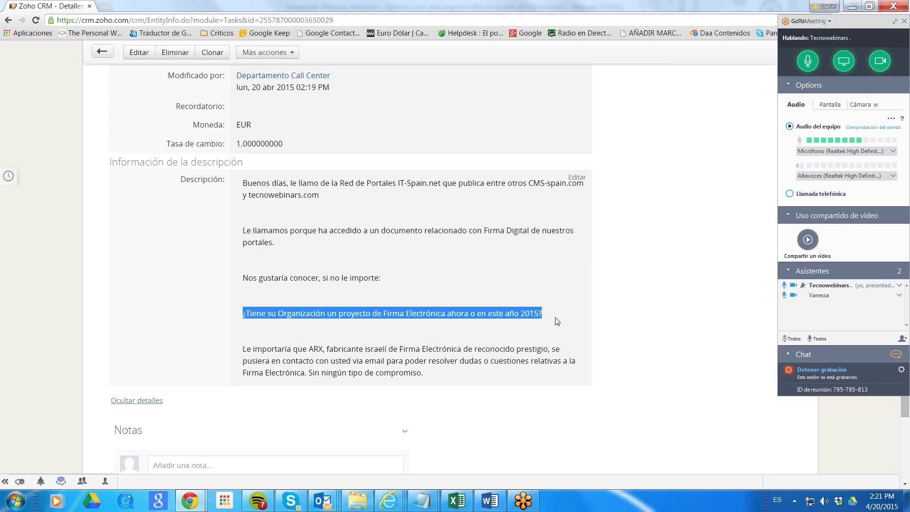
scroll(544, 315, down, 3)
click(225, 324)
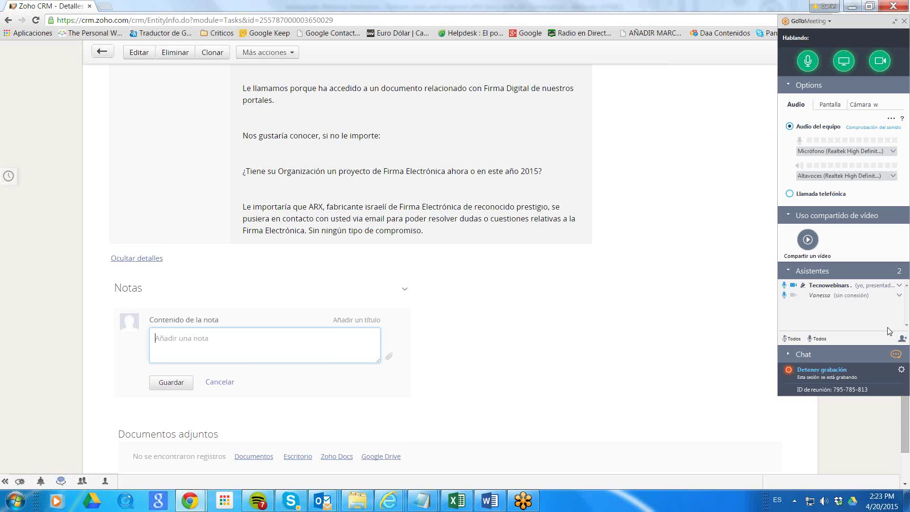
Send a one-word message addressing the other participant in the Skype call-center chat, then select the chat history.
click(291, 500)
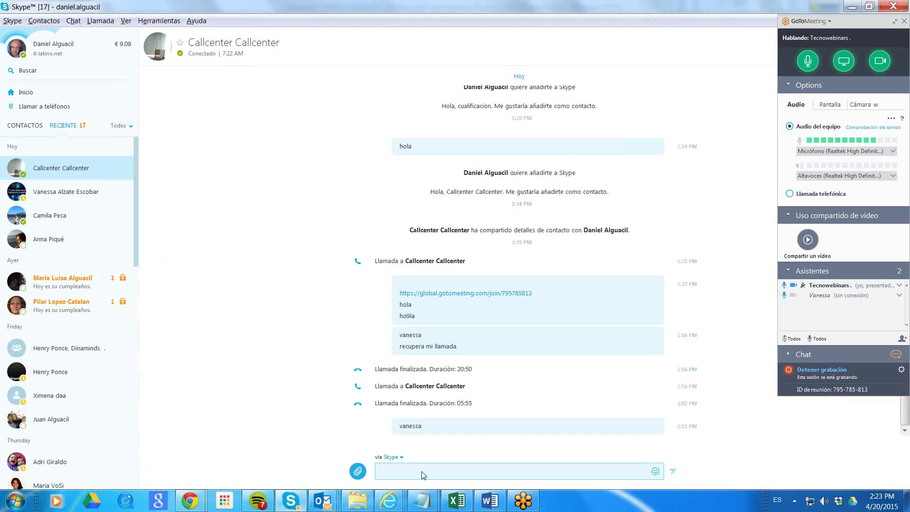
text(vanessa)
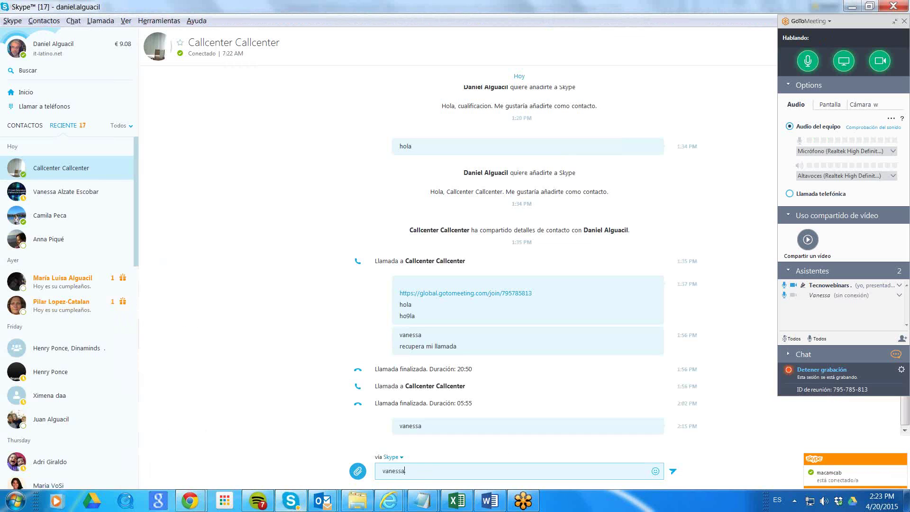
text(:?)
key(Return)
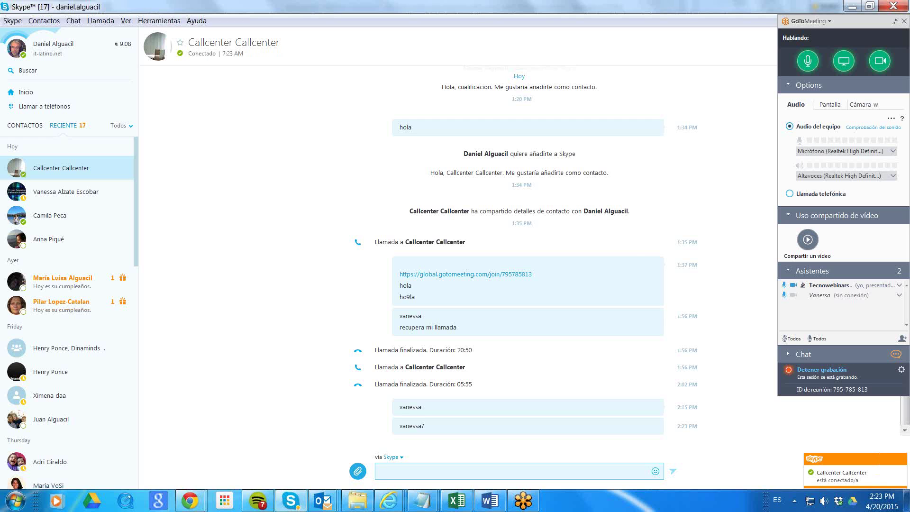
drag(365, 69, 697, 387)
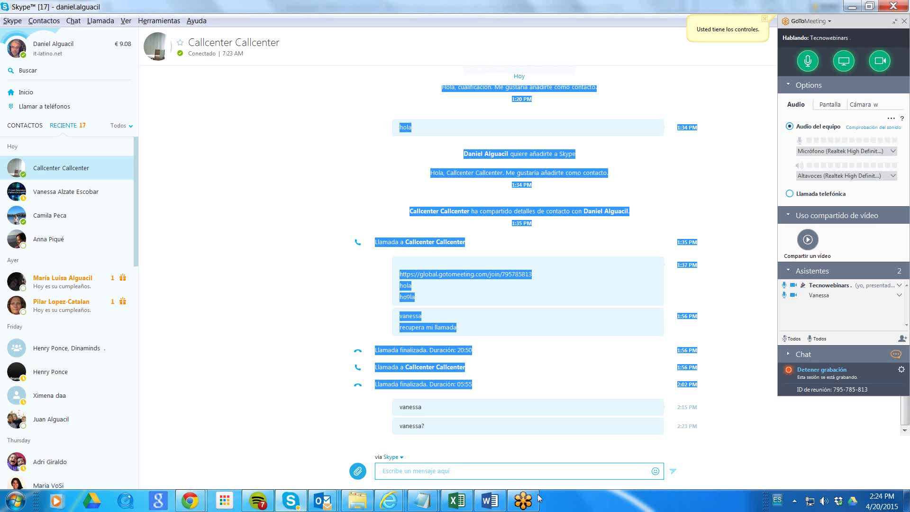
click(513, 500)
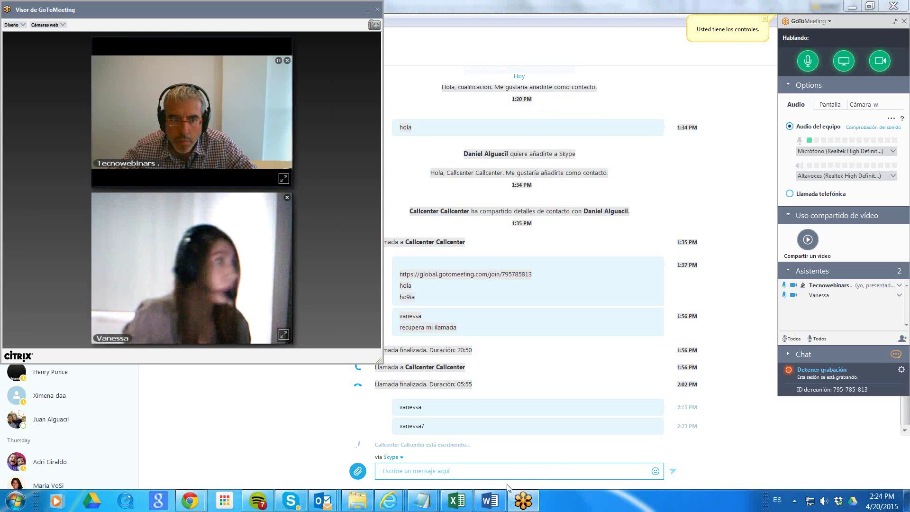
click(498, 473)
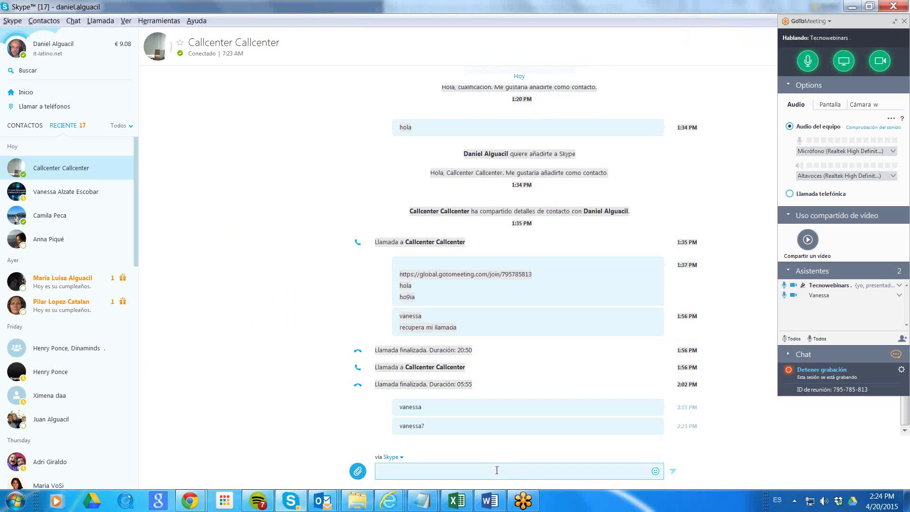
click(523, 502)
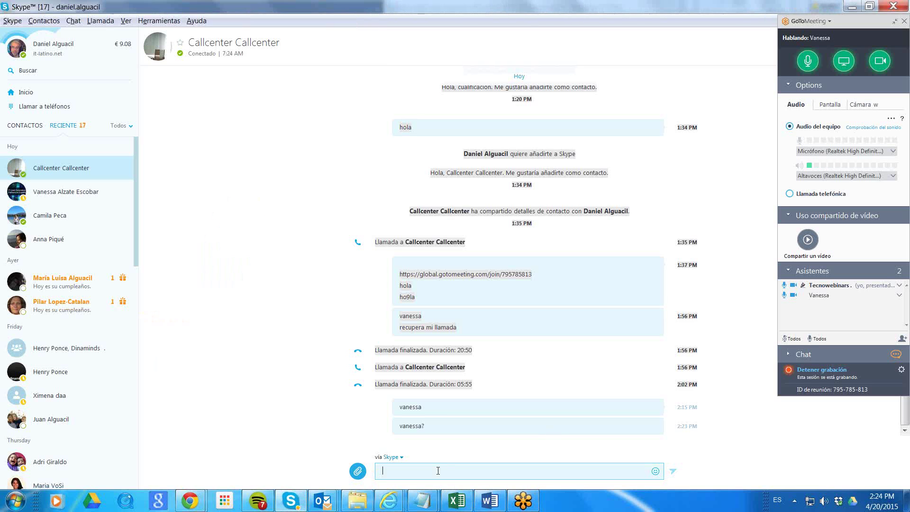
click(465, 468)
mouse_move(189, 501)
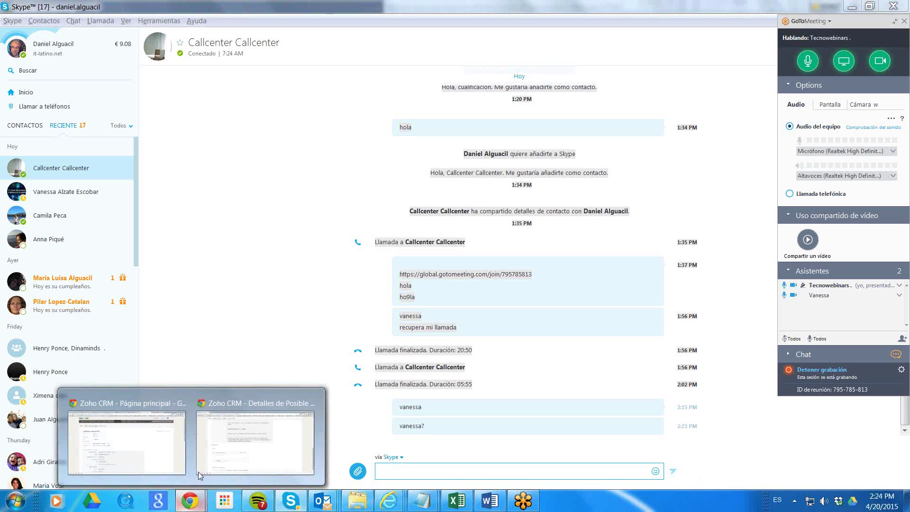
Review the task's electronic signature and ARX description text, then return to Actividades Cualificación.
click(264, 436)
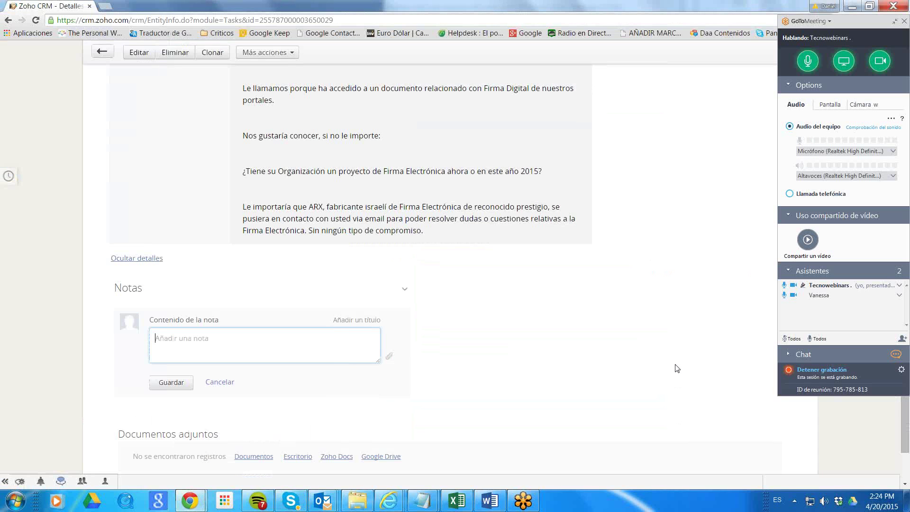
scroll(677, 369, up, 4)
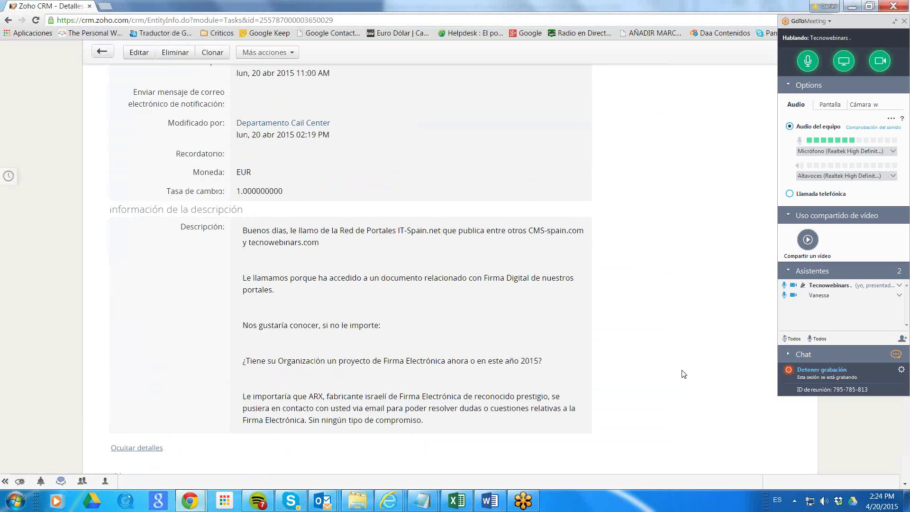
scroll(684, 374, up, 4)
scroll(683, 375, down, 2)
scroll(683, 375, down, 3)
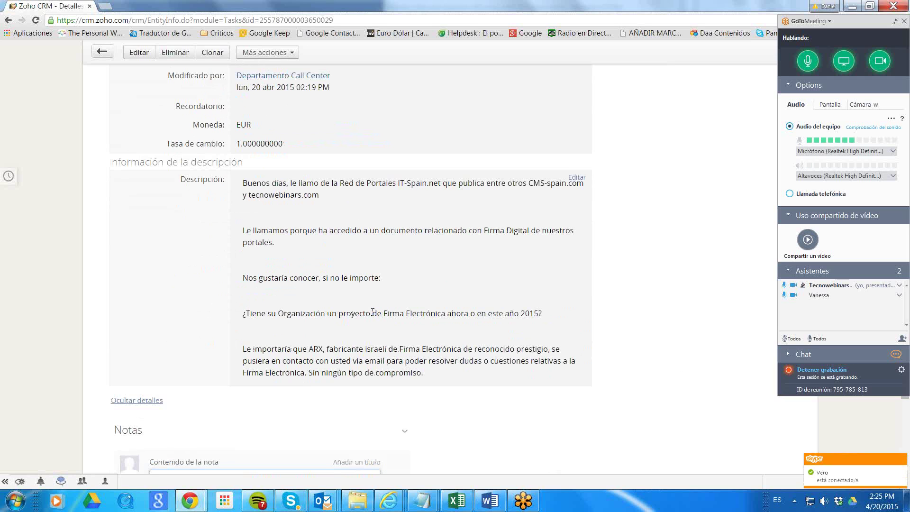
drag(377, 313, 509, 312)
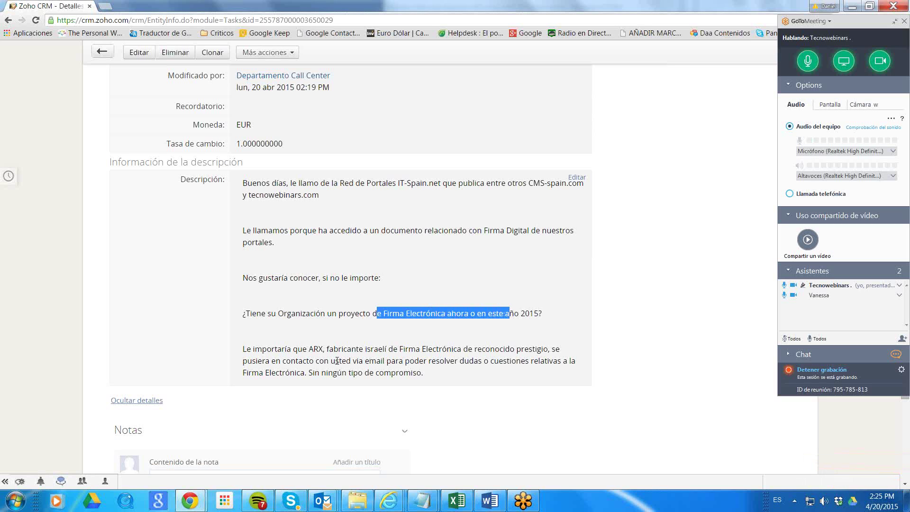
drag(285, 349, 506, 370)
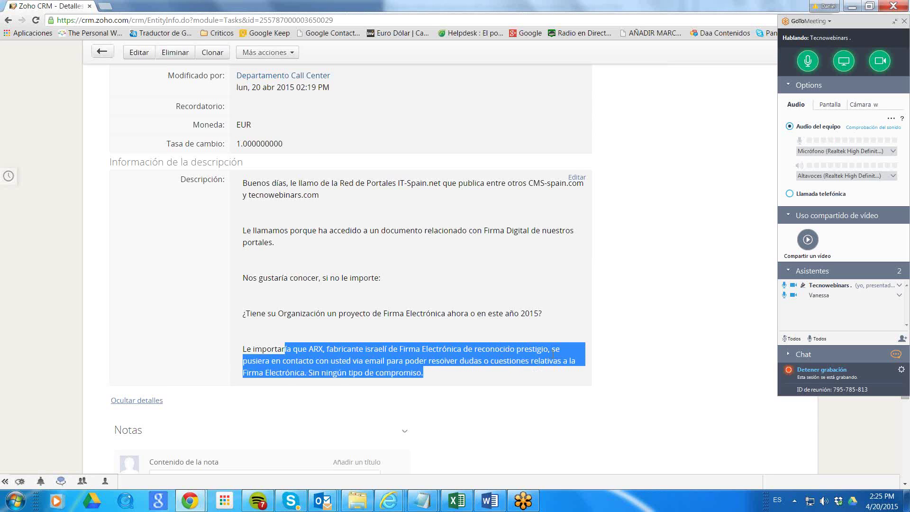
scroll(553, 353, up, 10)
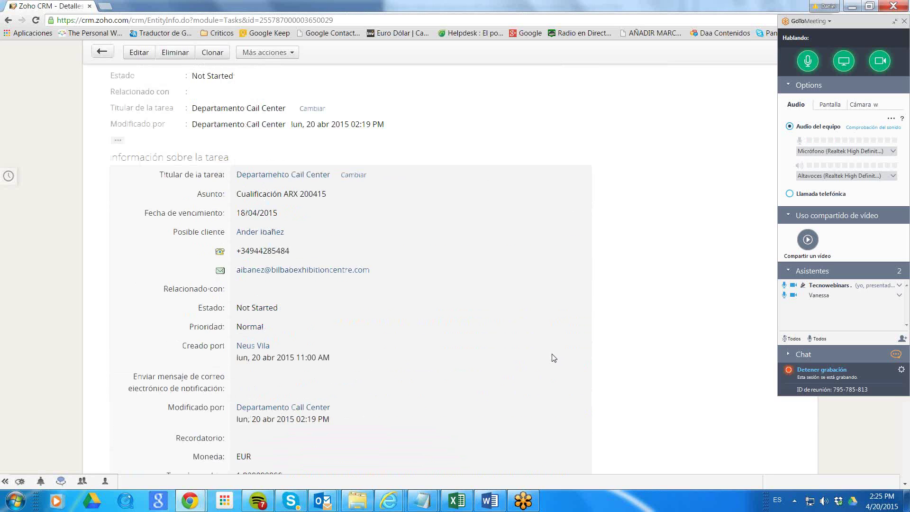
scroll(554, 358, down, 10)
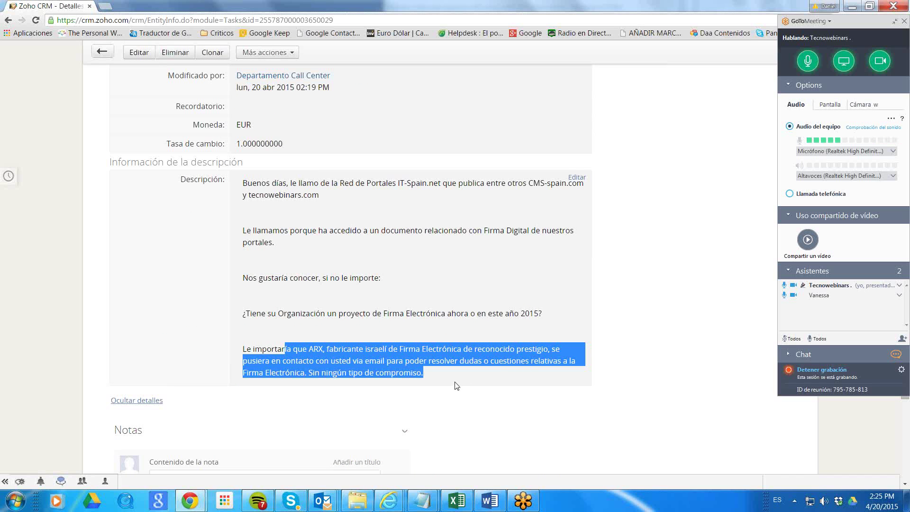
key(alt+Tab)
key(alt+Tab)
key(alt+Tab)
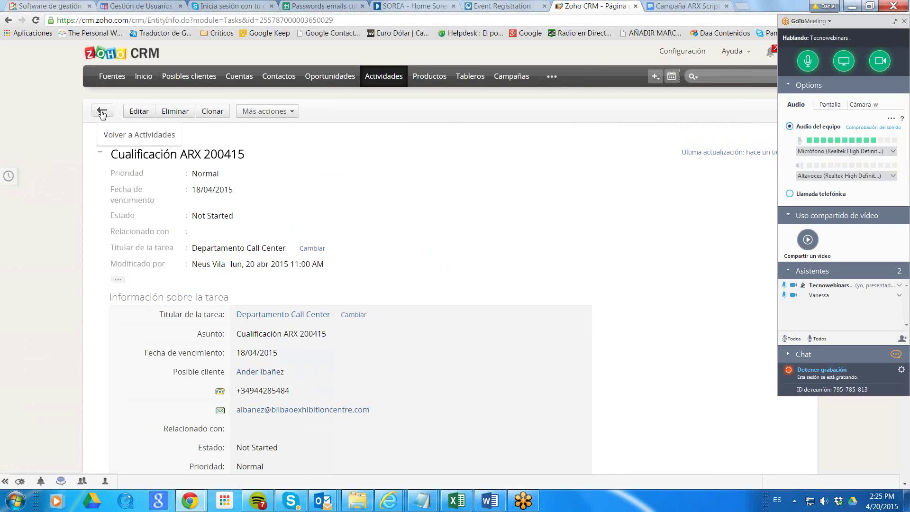
click(102, 112)
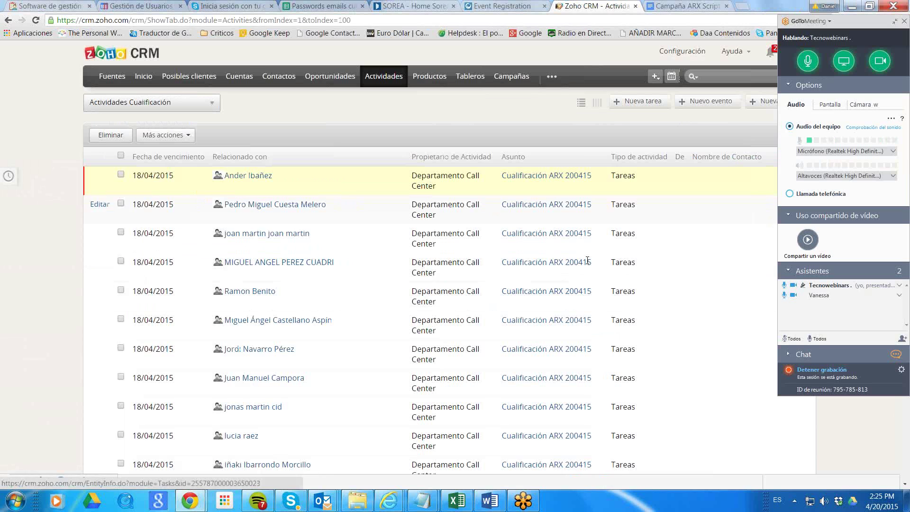
Open the first task's BEC lead and locate ACEPTA LLAMADA in its Datos Cualificación section.
click(250, 177)
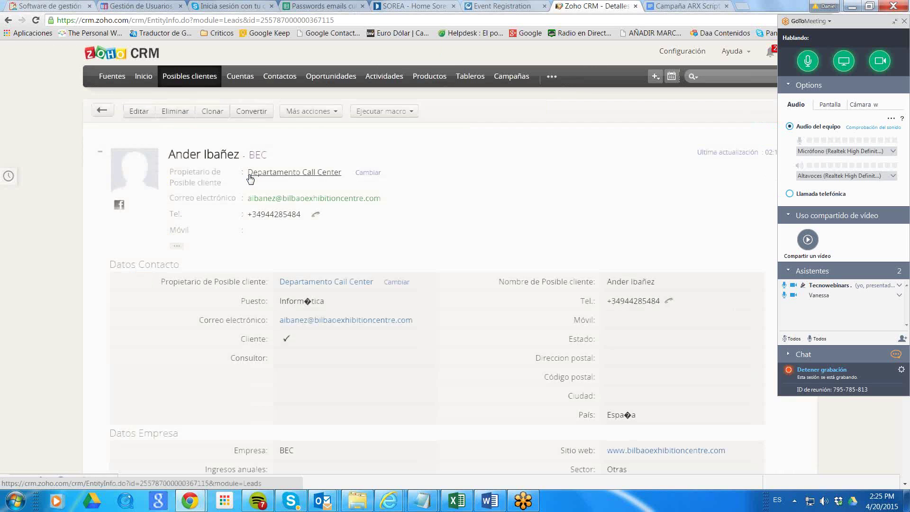
scroll(634, 258, down, 10)
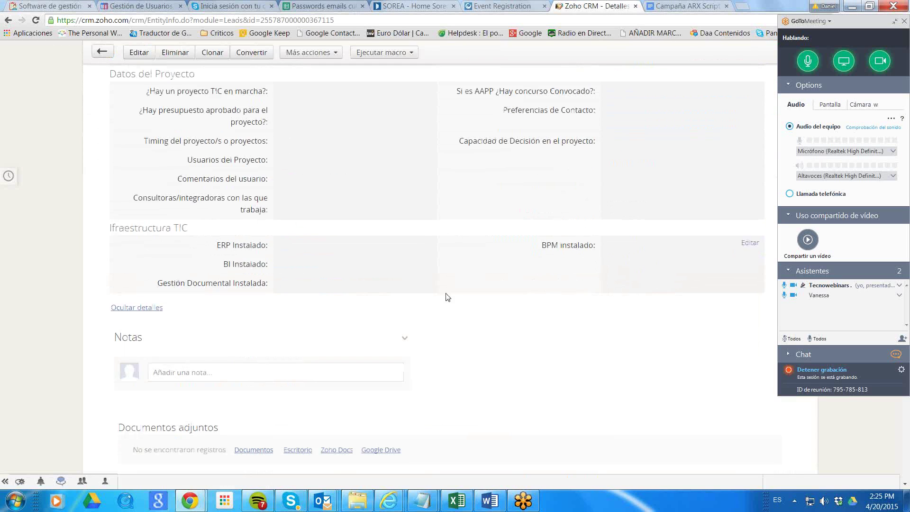
click(224, 372)
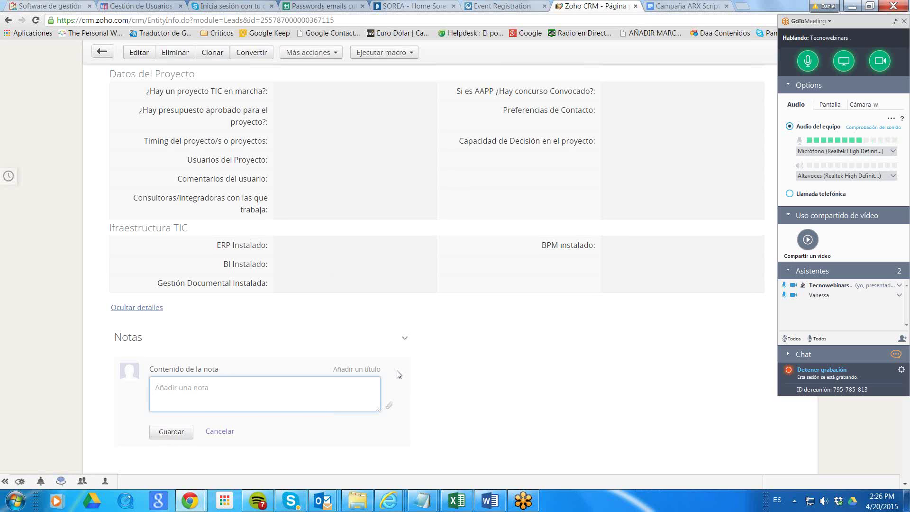
scroll(411, 322, down, 6)
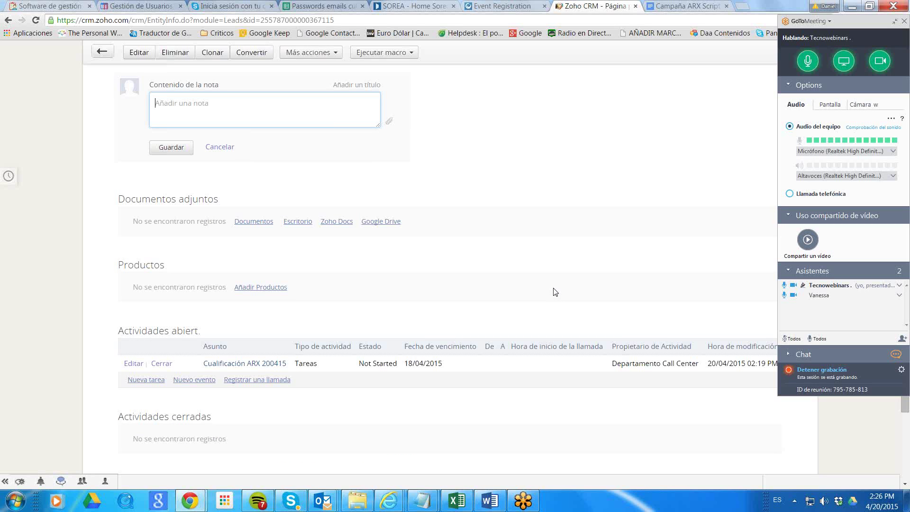
scroll(564, 291, up, 15)
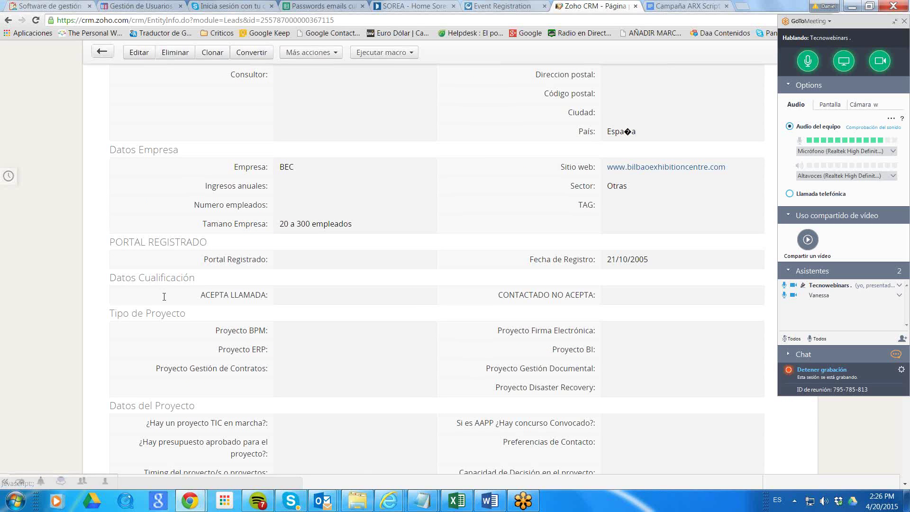
drag(199, 297, 268, 296)
drag(113, 281, 195, 279)
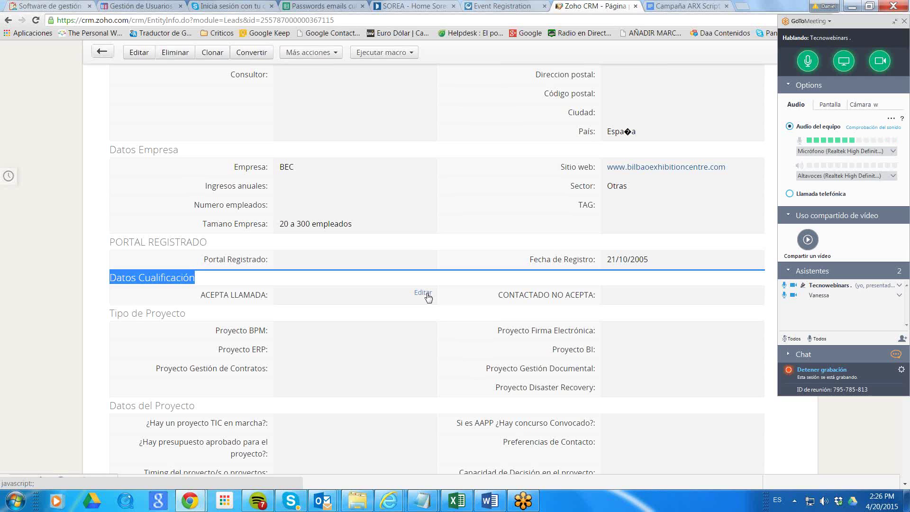
Set ACEPTA LLAMADA to 20/04/2015 from the calendar and save it.
click(427, 294)
click(323, 296)
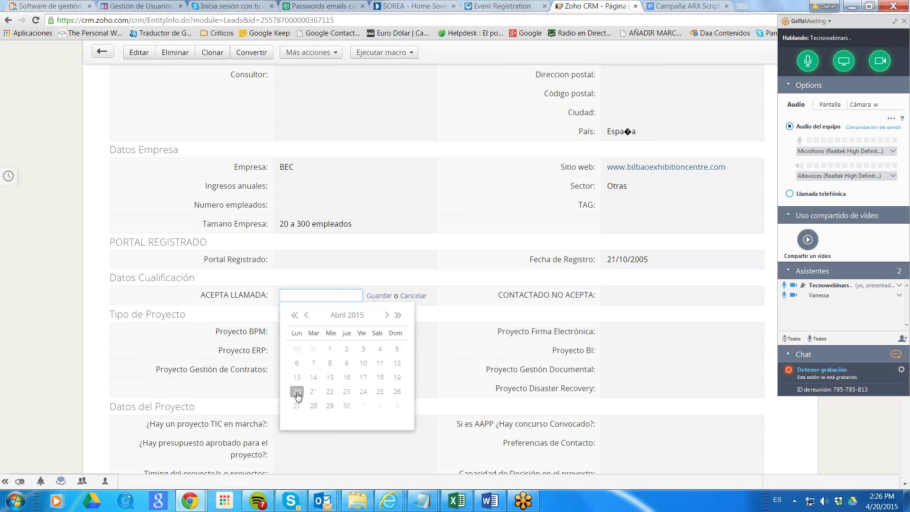
click(297, 392)
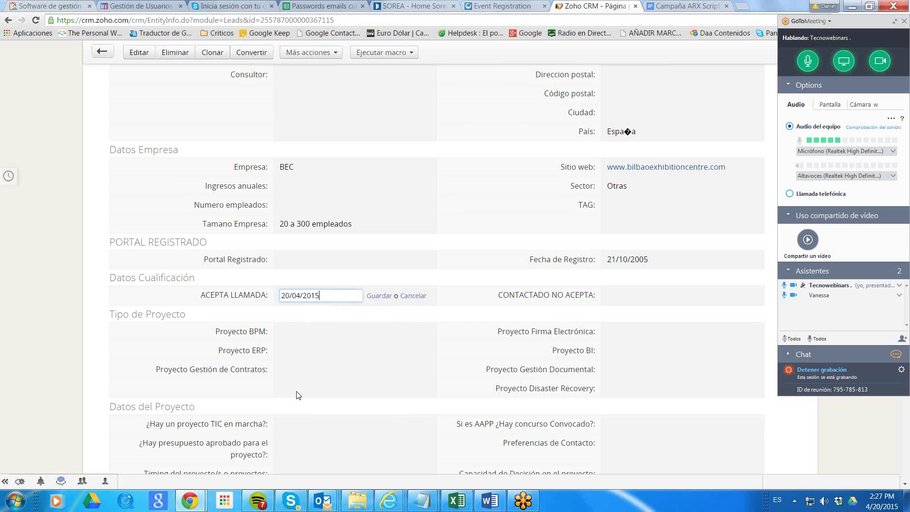
click(381, 297)
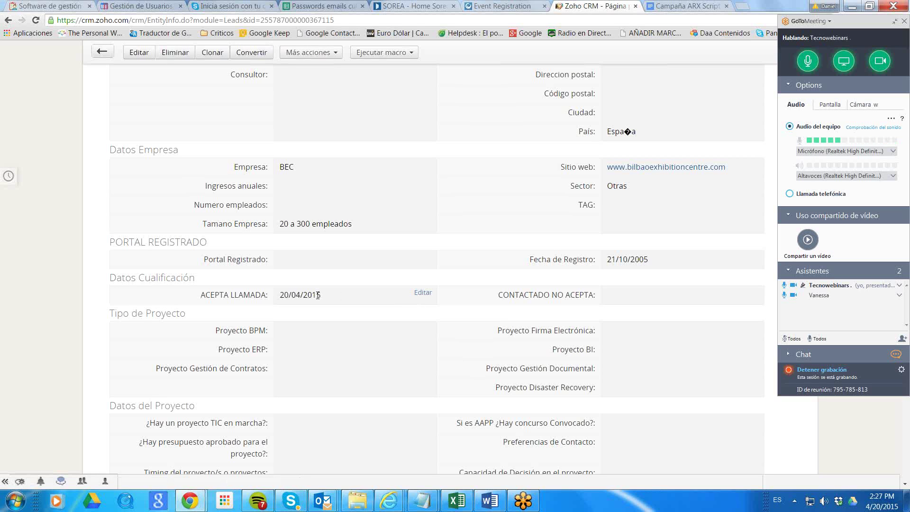
Put the cursor in the lead's Añadir una nota box.
scroll(317, 297, down, 3)
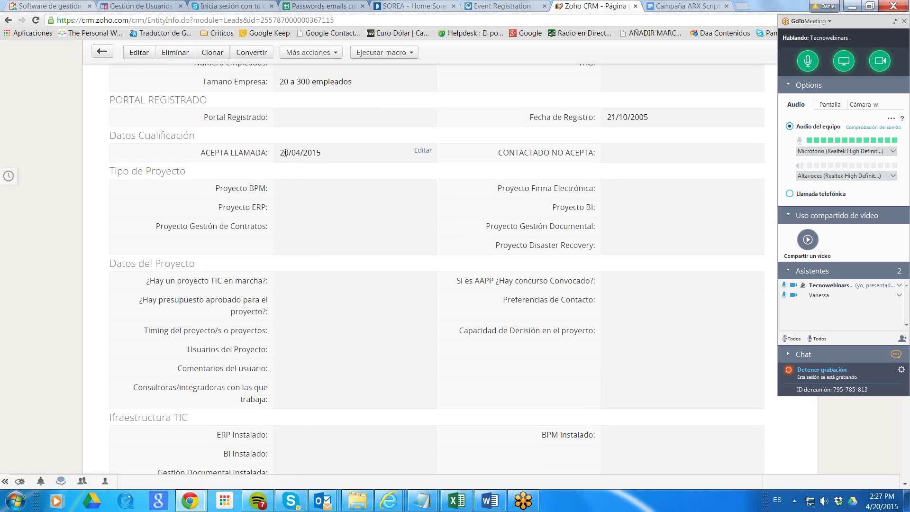
scroll(368, 315, down, 7)
click(234, 252)
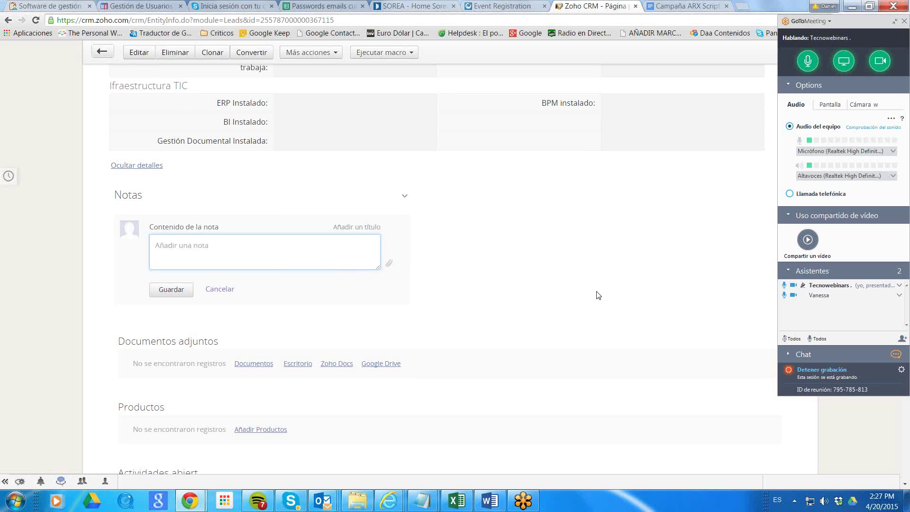
scroll(596, 295, down, 3)
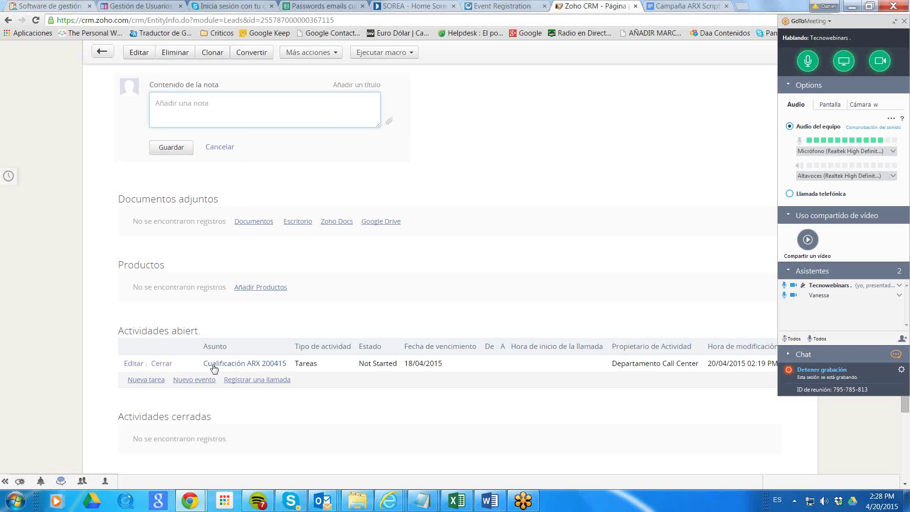
Create task 'vll' under Actividades abiertas, due 21/04/2015, and save it.
click(145, 382)
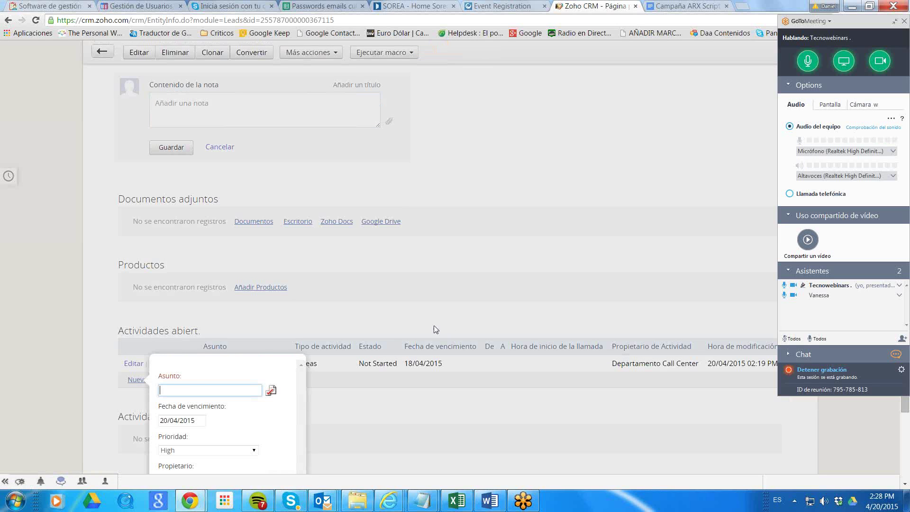
scroll(451, 321, down, 3)
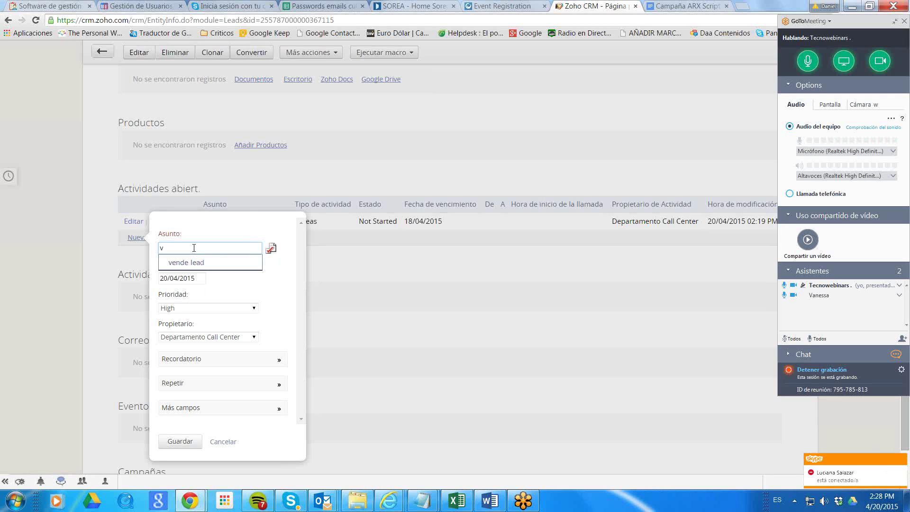
text(ll)
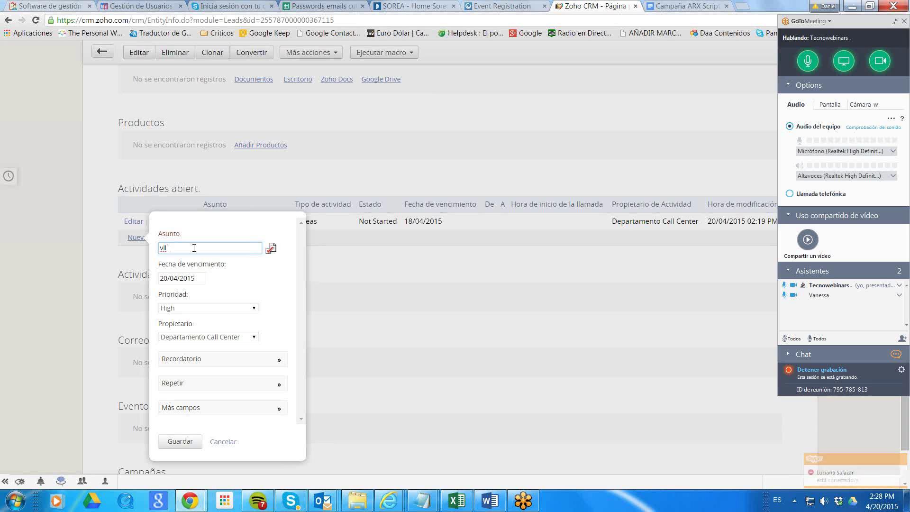
click(180, 279)
click(192, 374)
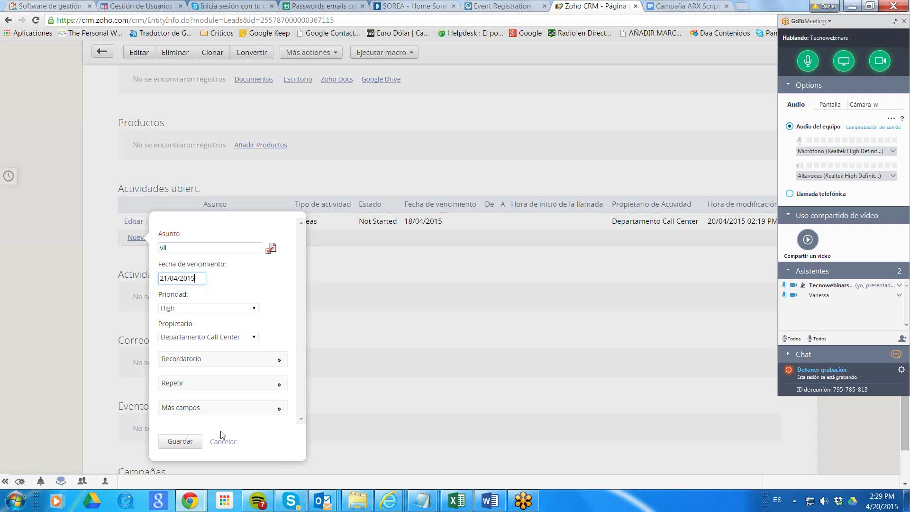
click(179, 441)
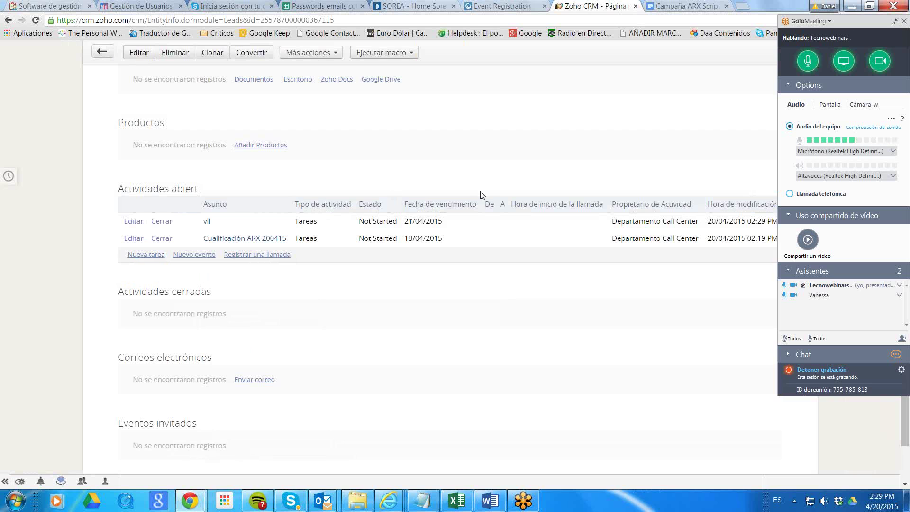
scroll(490, 207, up, 5)
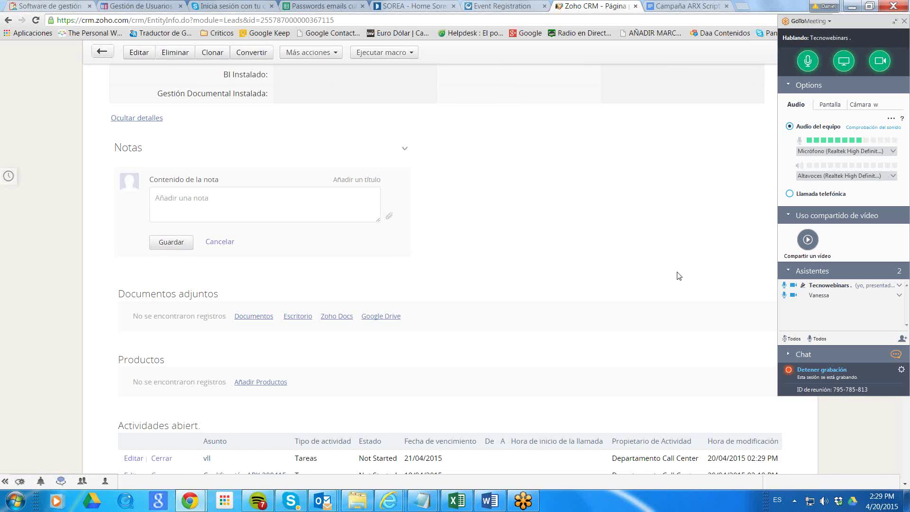
scroll(679, 275, down, 4)
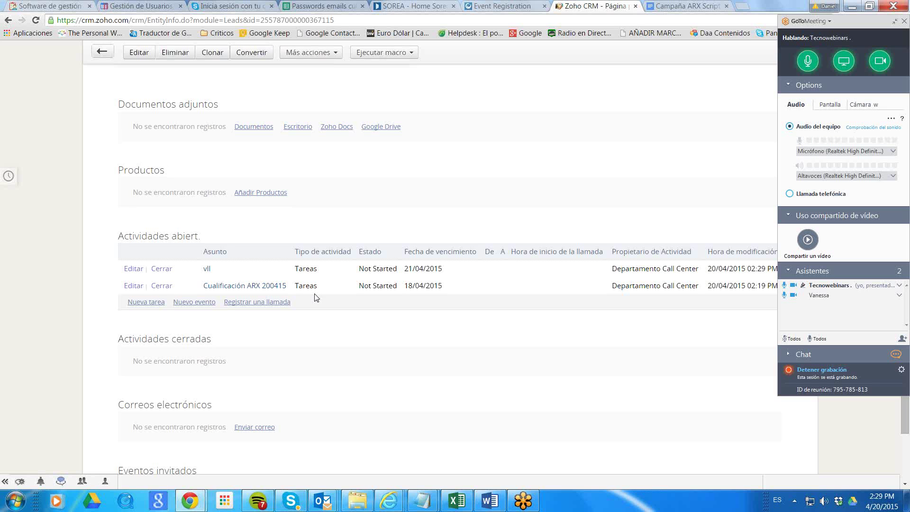
Start editing ACEPTA LLAMADA, select its 20/04/2015 value, then cancel the edit.
scroll(362, 239, up, 20)
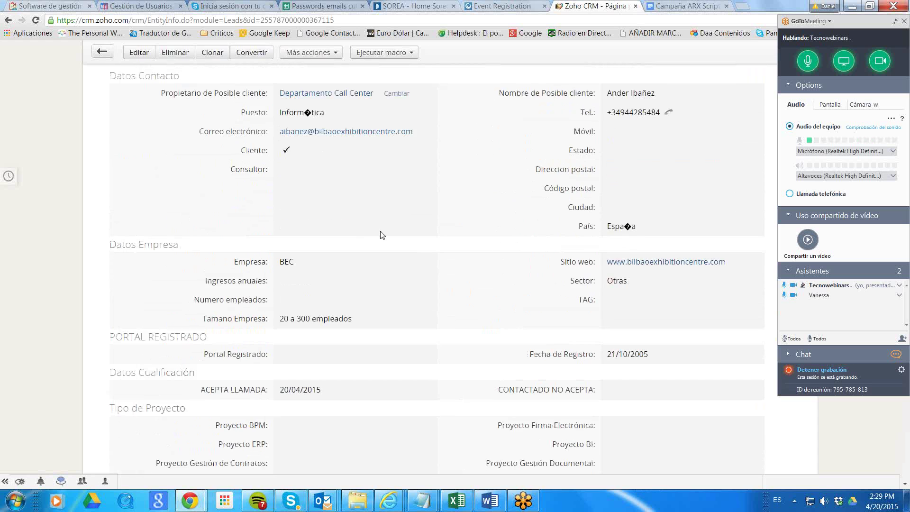
scroll(409, 197, up, 3)
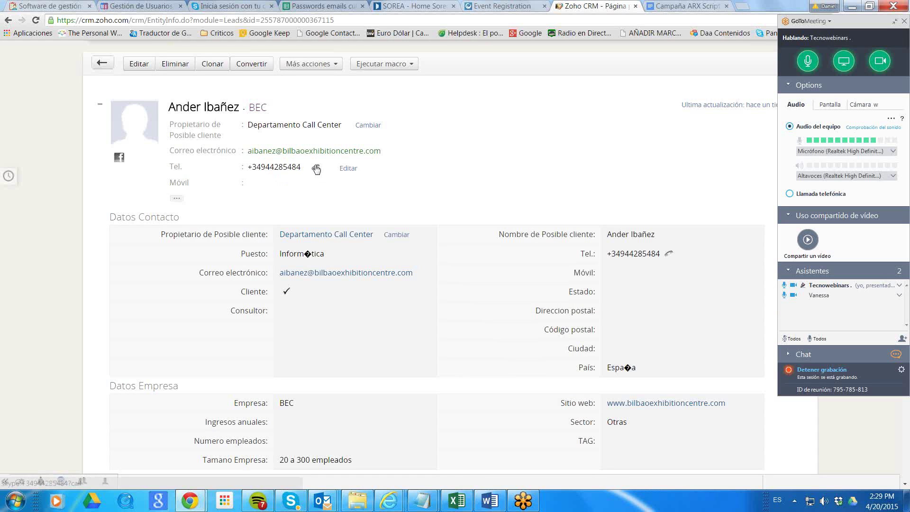
scroll(657, 290, down, 13)
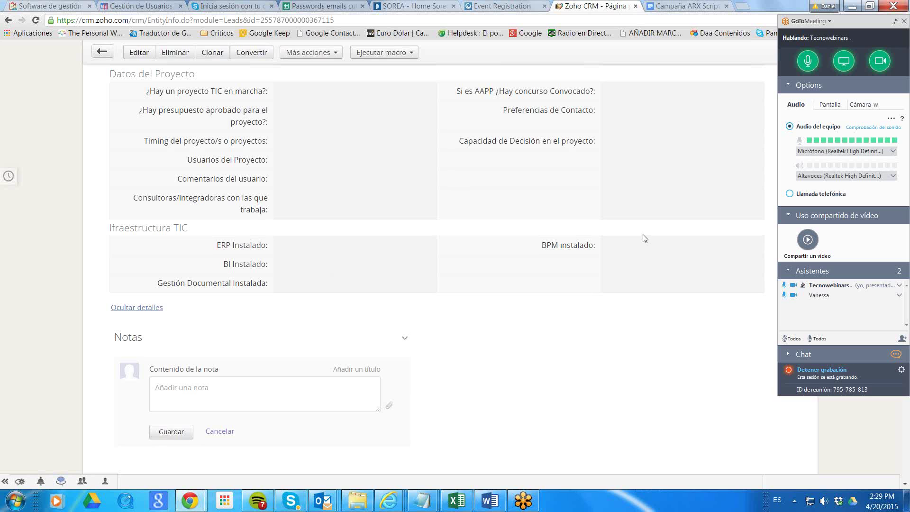
scroll(644, 237, down, 3)
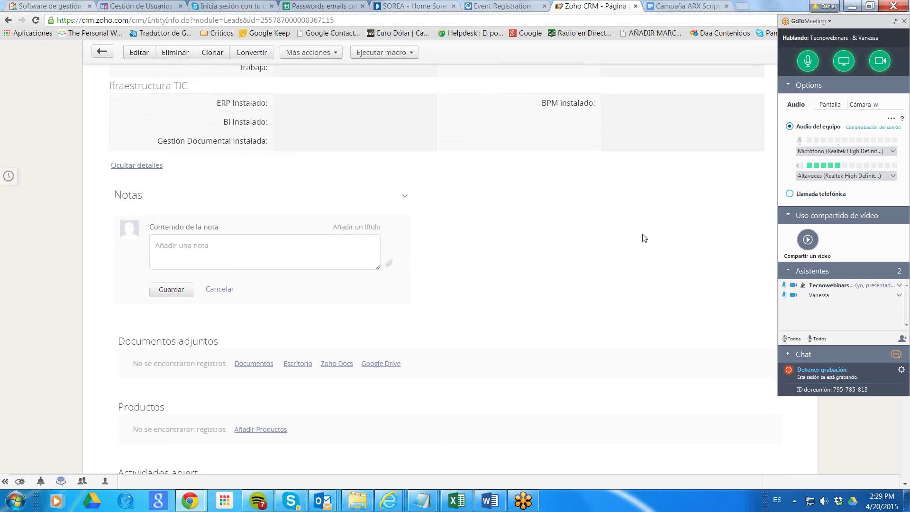
scroll(644, 237, up, 5)
scroll(440, 247, up, 3)
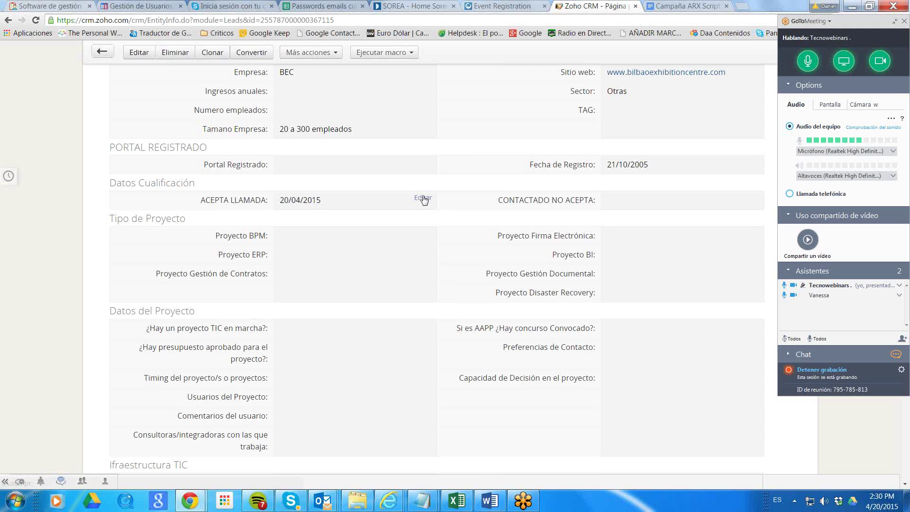
click(424, 198)
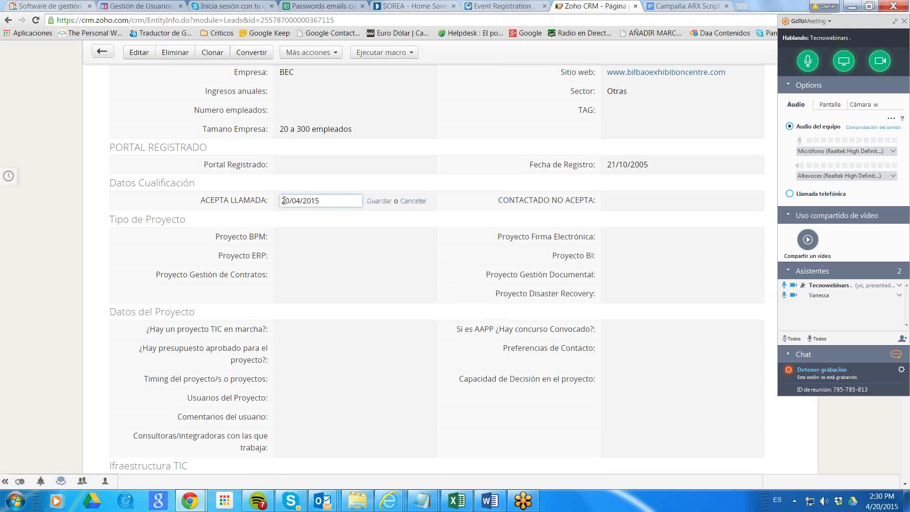
drag(321, 201, 274, 201)
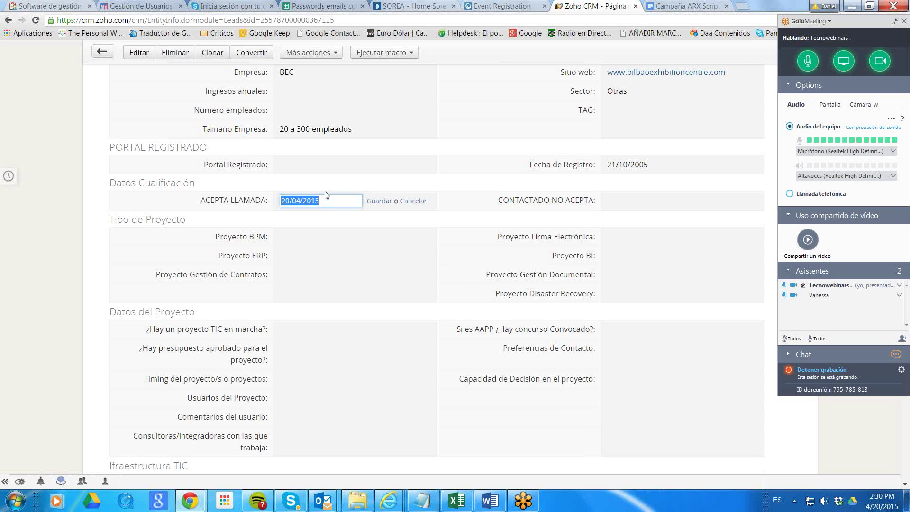
scroll(372, 318, down, 6)
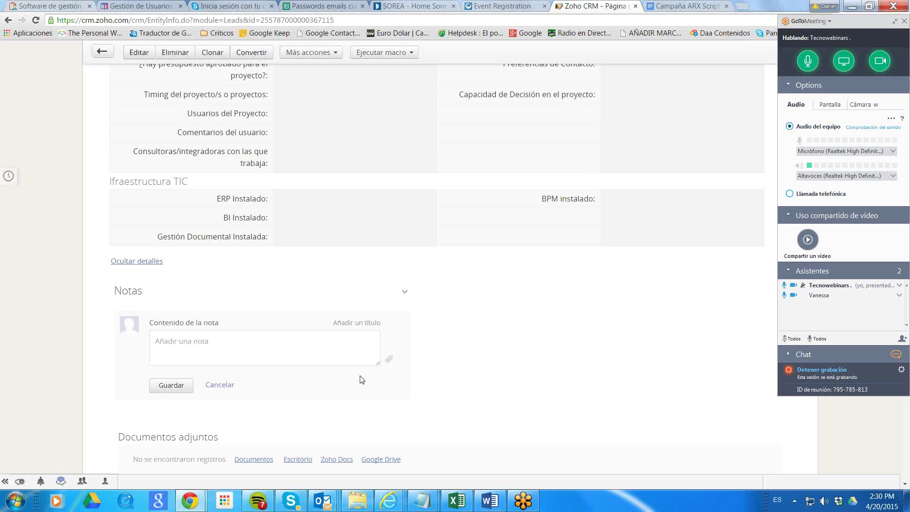
scroll(710, 350, up, 4)
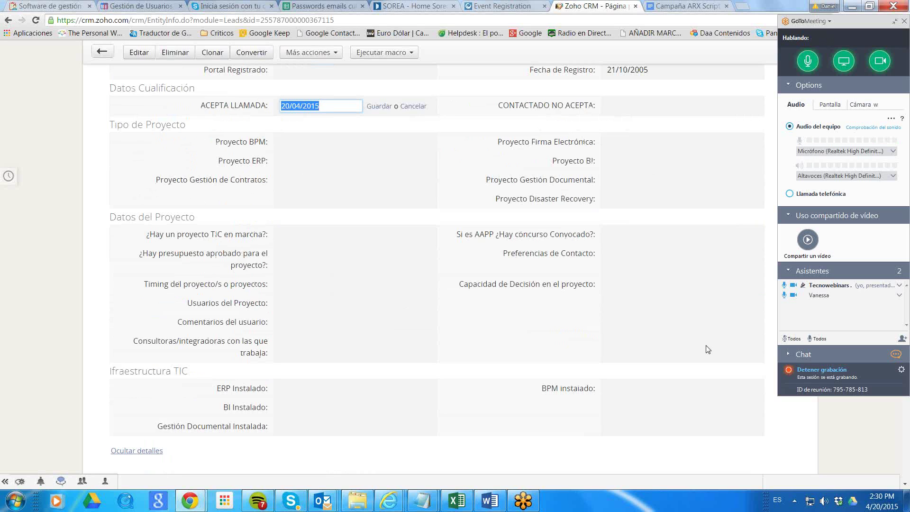
click(414, 106)
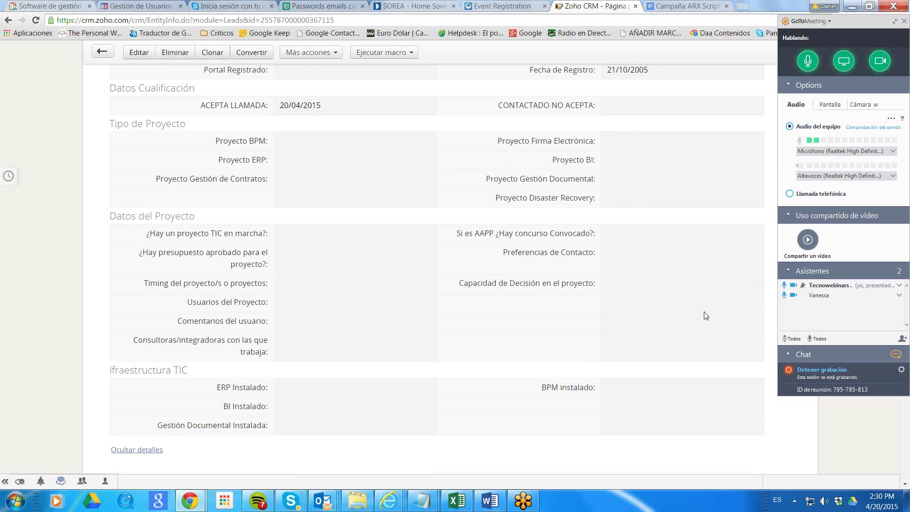
Delete the 20/04/2015 date from ACEPTA LLAMADA and save the empty field.
scroll(702, 318, up, 5)
click(420, 342)
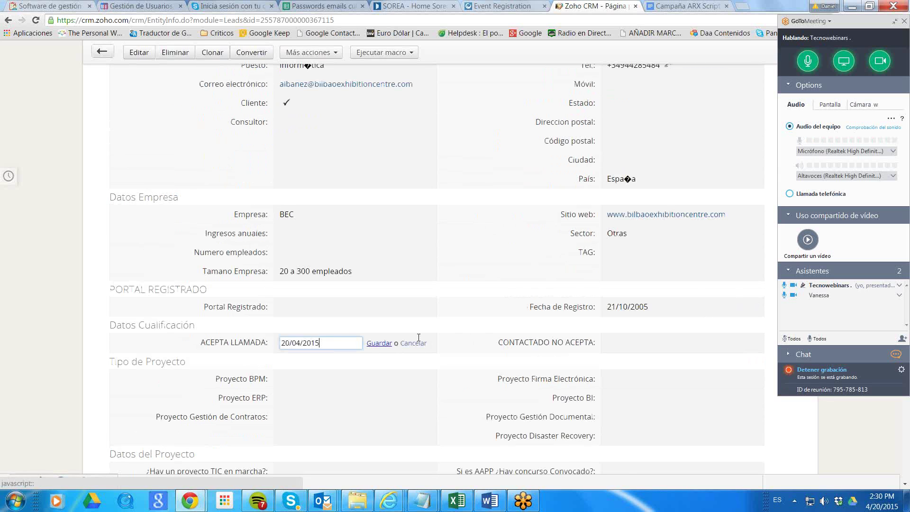
key(BackSpace)
click(383, 344)
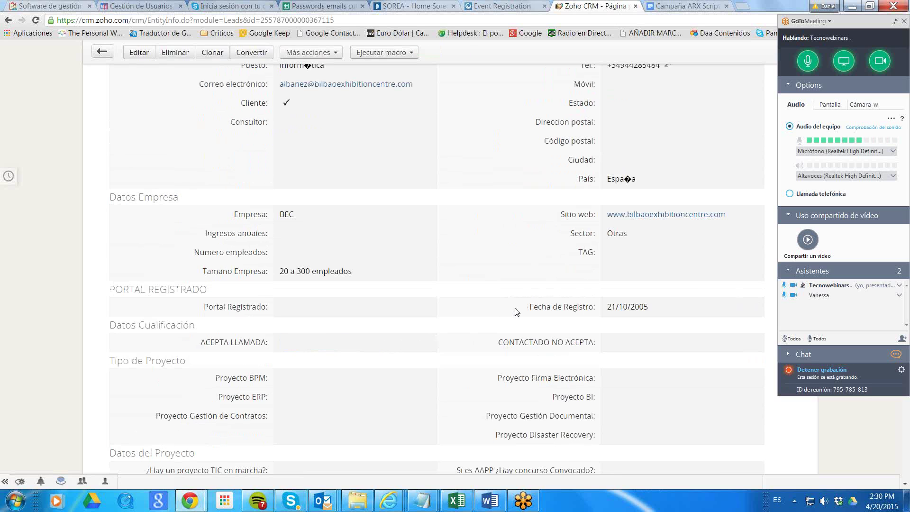
scroll(549, 249, up, 5)
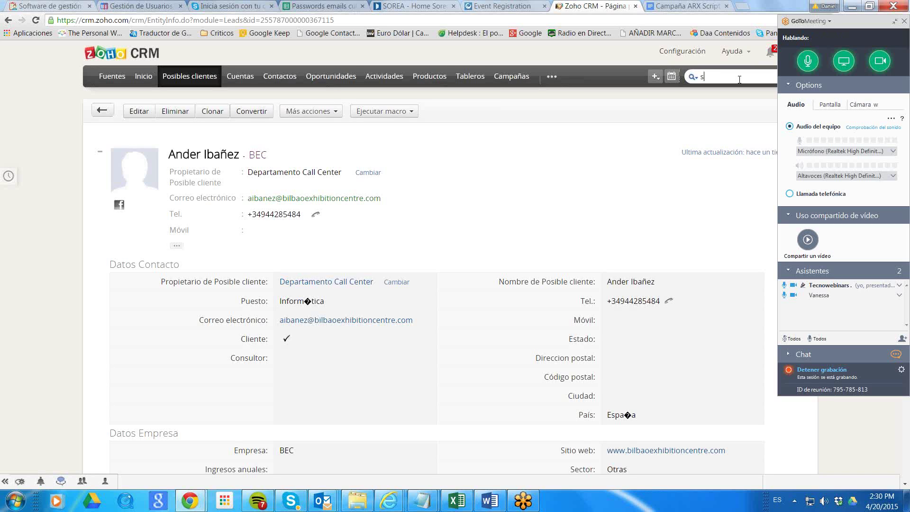
Run a global header search for the contact's first name and review the results.
text(a)
key(Return)
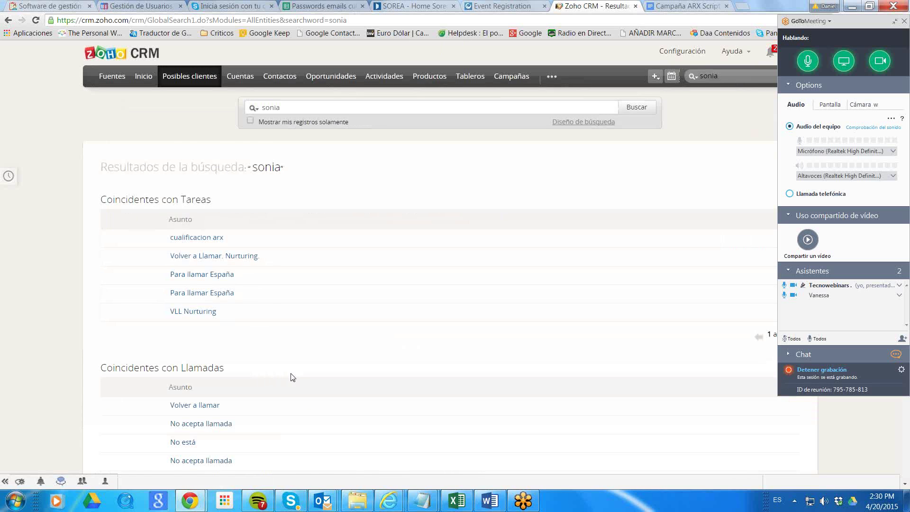
scroll(291, 377, down, 5)
scroll(309, 378, up, 5)
Clear the search term and bring up the full Posibles clientes leads list.
drag(294, 106, 219, 106)
key(BackSpace)
click(197, 78)
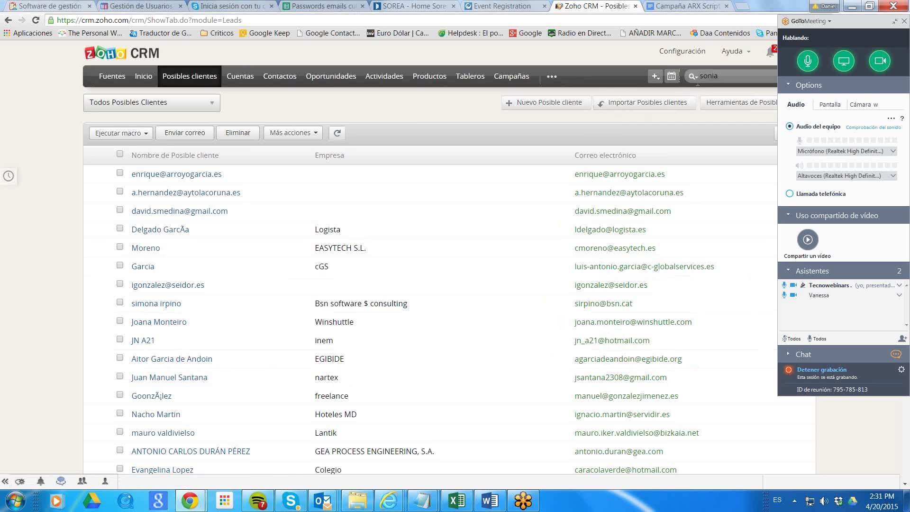
click(742, 76)
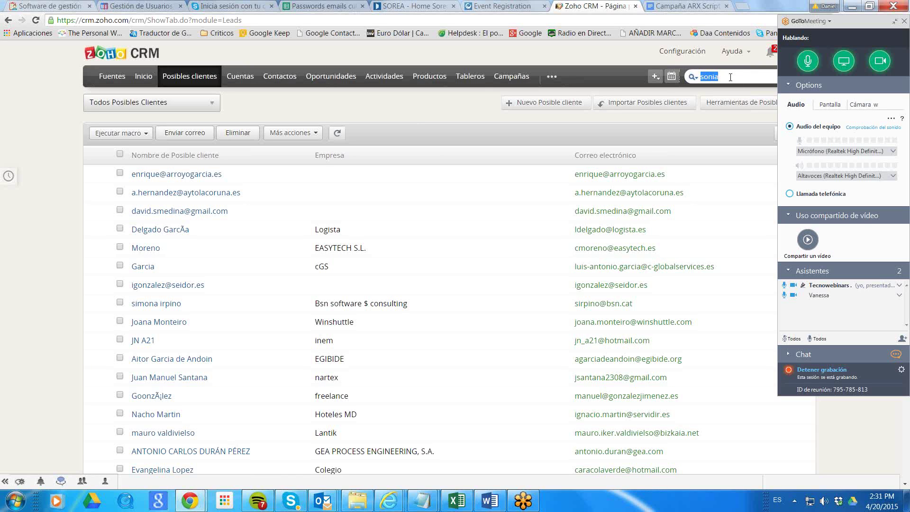
text(an)
text(a)
key(BackSpace)
key(BackSpace)
key(BackSpace)
key(Return)
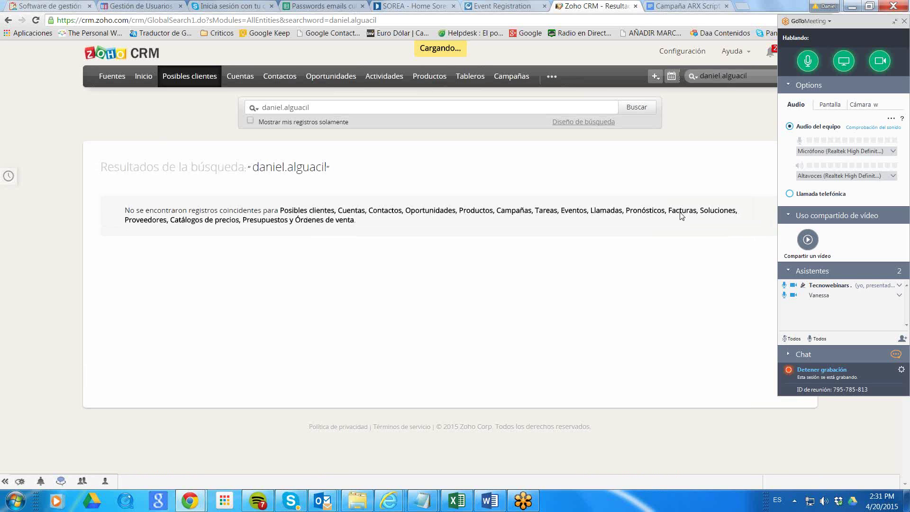
click(190, 76)
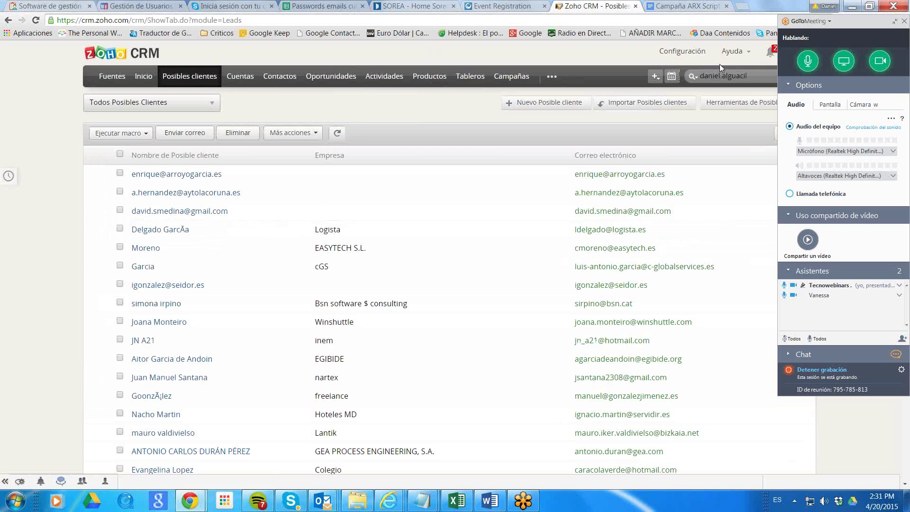
Start a new lead with the test first name and surname Prueba, fixing the Nombre field.
click(553, 102)
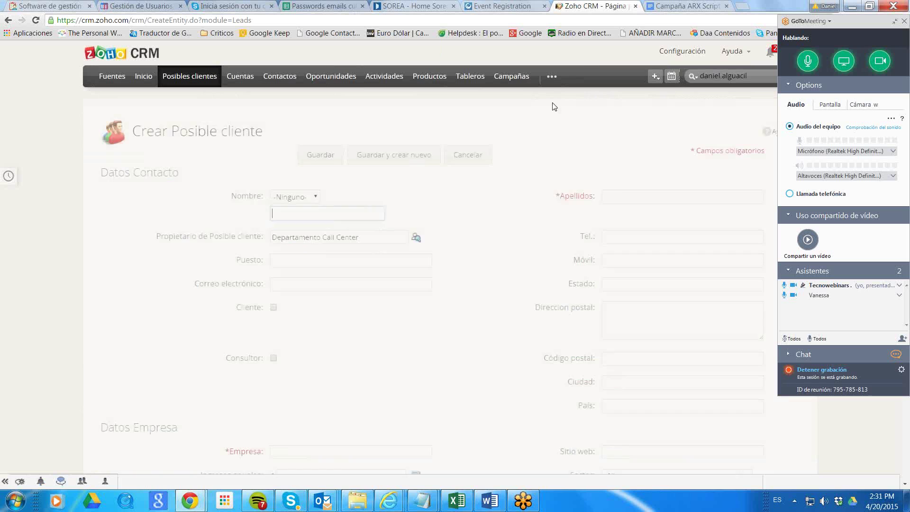
text(Dani)
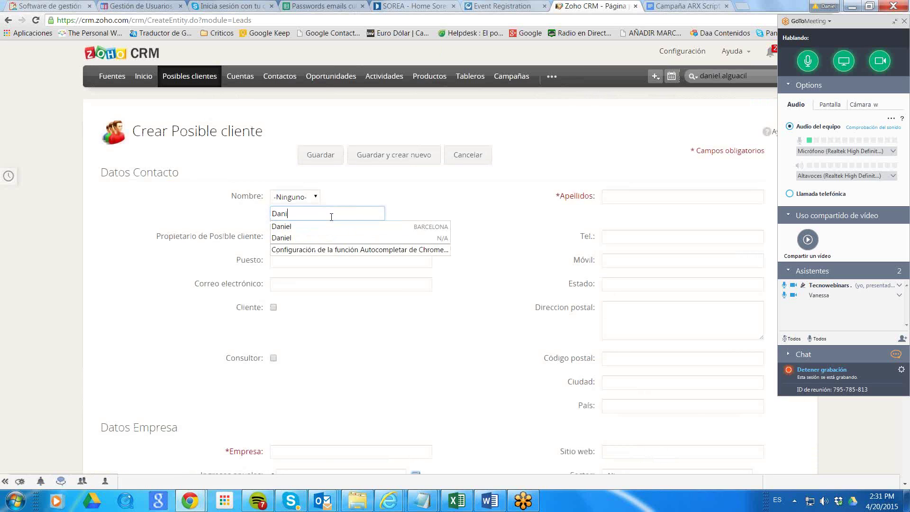
text(el Prueba)
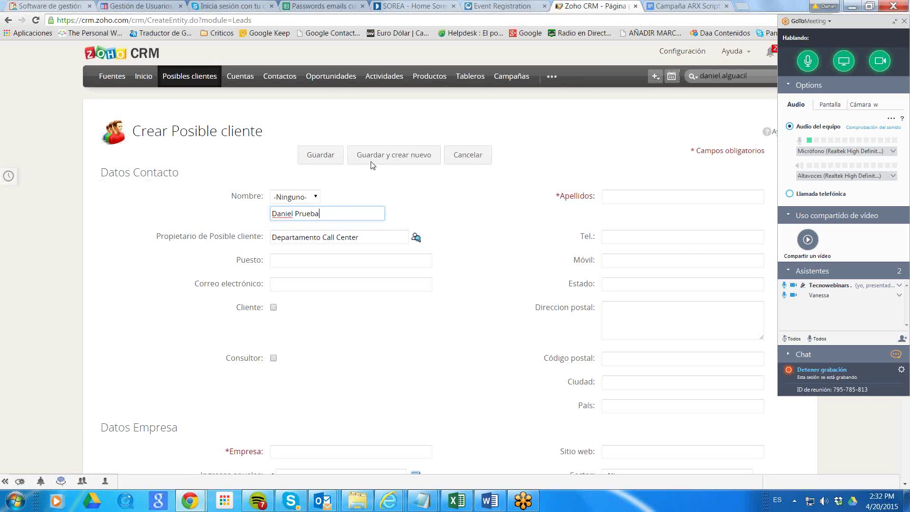
click(644, 207)
text(Prueba)
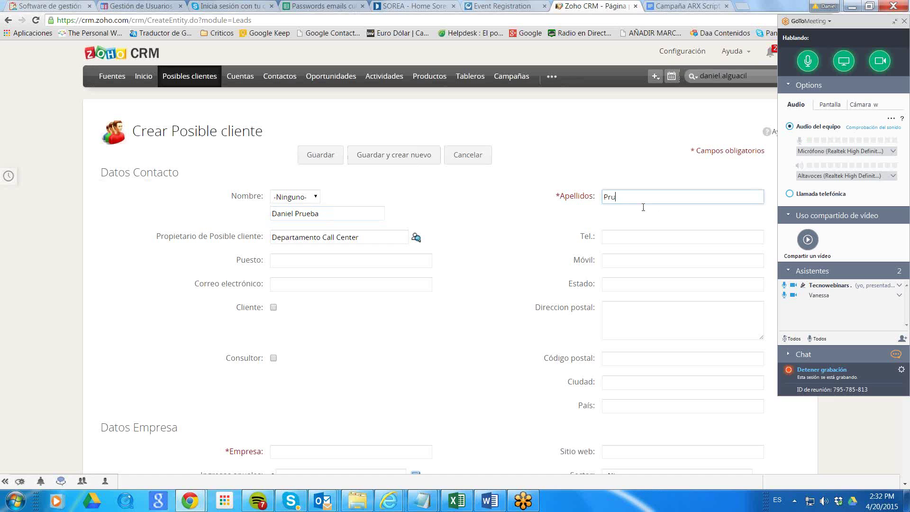
click(335, 213)
key(BackSpace)
key(BackSpace)
key(BackSpace)
key(BackSpace)
key(BackSpace)
key(BackSpace)
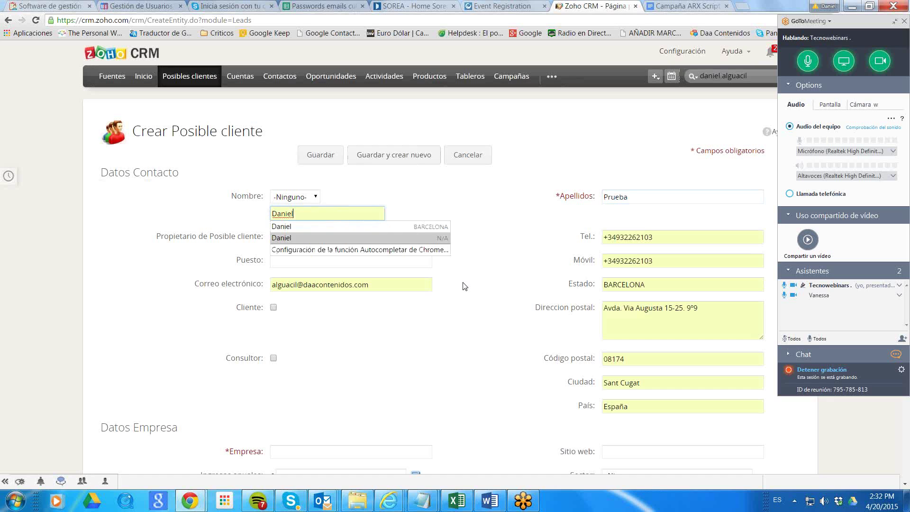
key(Escape)
Enter company DAA Contenidos Digitales, S.L. and save the new lead.
click(316, 451)
text(DAA Contenidos Digitales, S.L)
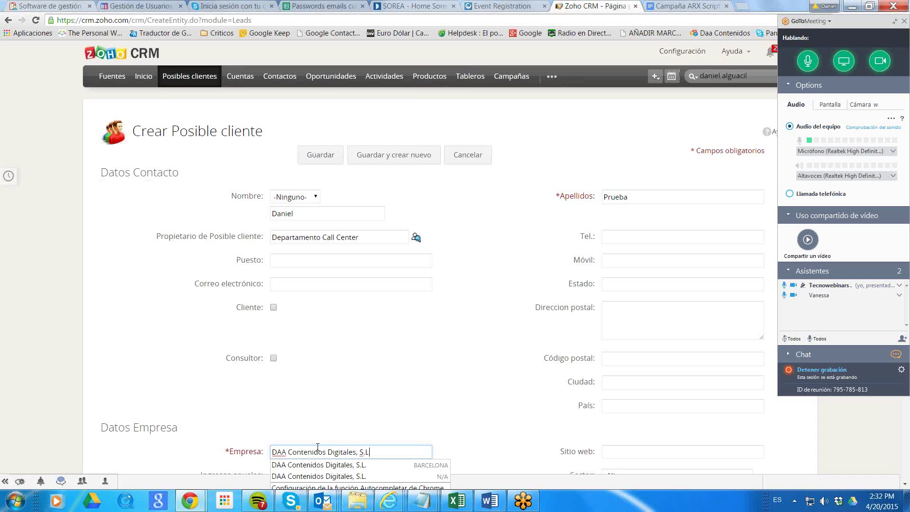
text(.)
scroll(488, 356, down, 3)
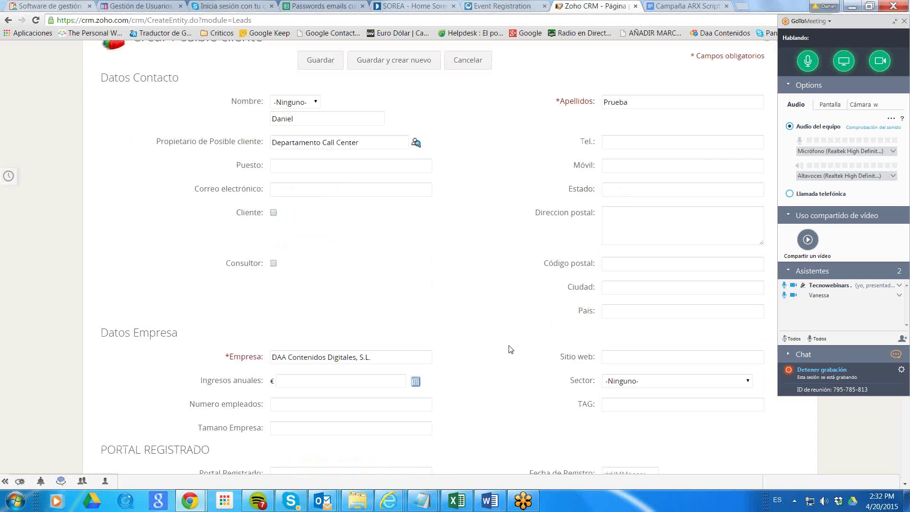
scroll(514, 347, down, 5)
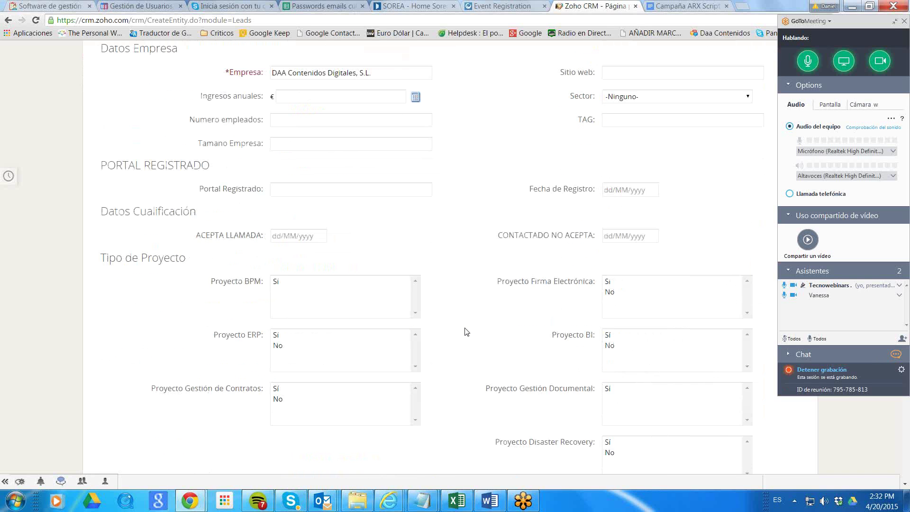
scroll(482, 316, down, 12)
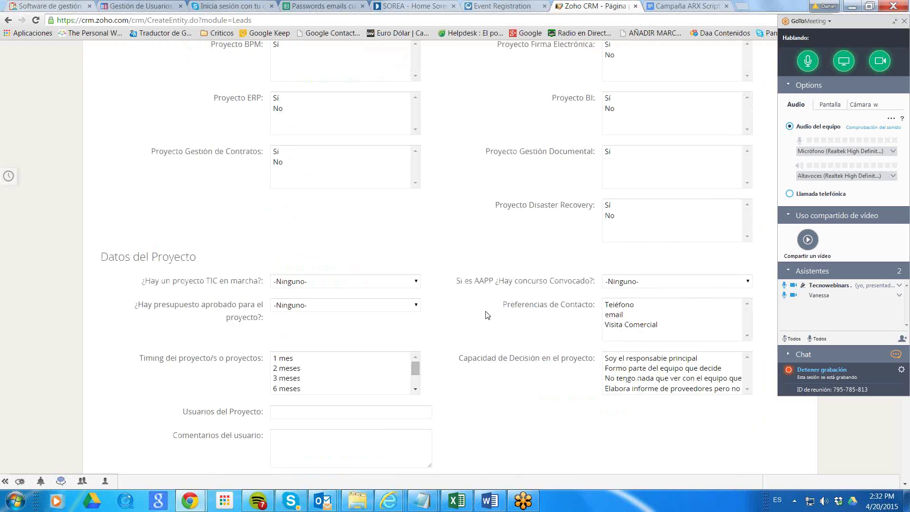
click(354, 419)
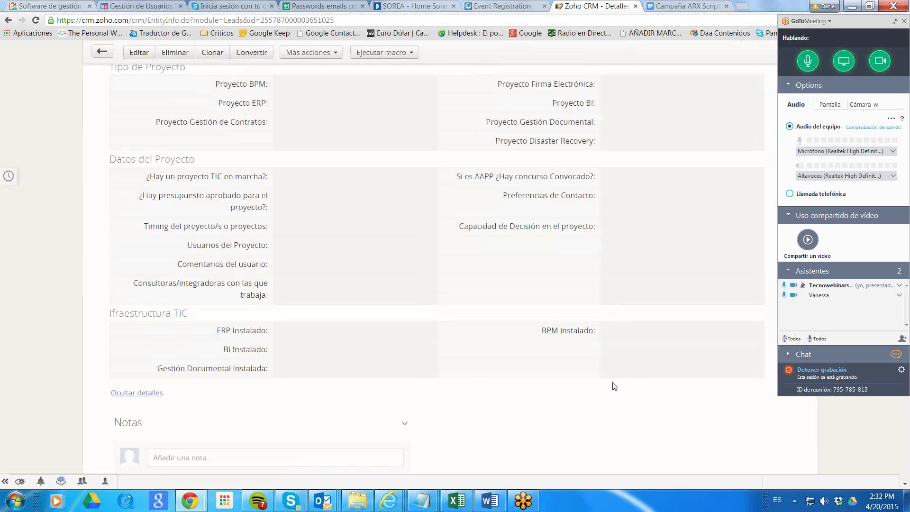
Scroll through the Prueba lead's Detalles sections, owned by Departamento Call Center, back to the top.
scroll(653, 312, up, 12)
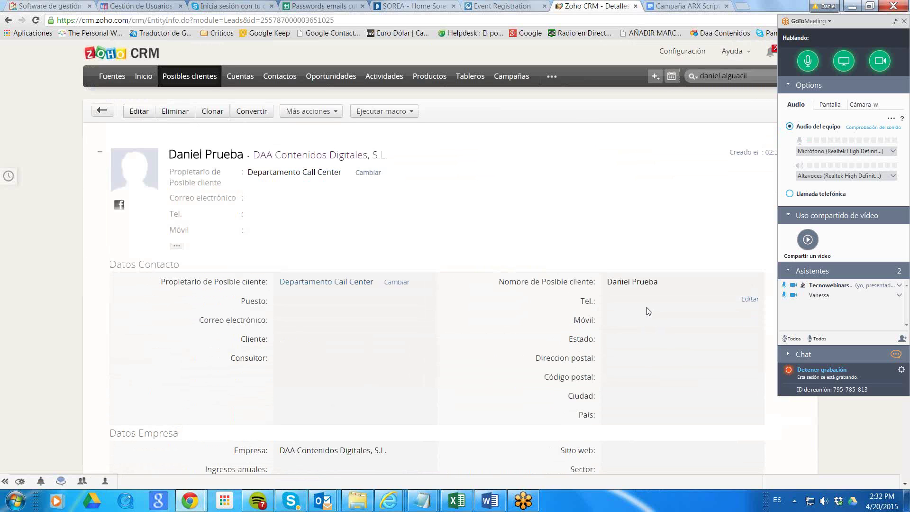
scroll(649, 311, down, 9)
scroll(648, 312, down, 5)
scroll(647, 309, up, 7)
scroll(369, 244, up, 4)
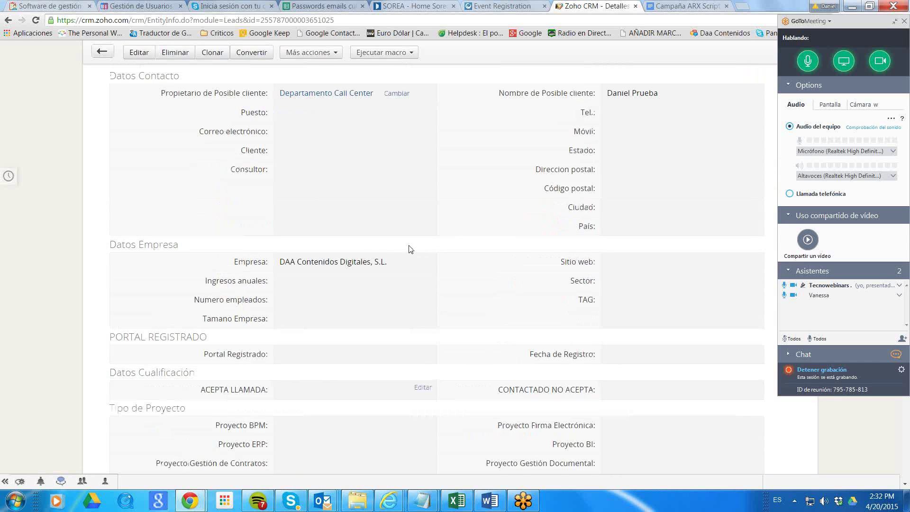
scroll(565, 285, up, 3)
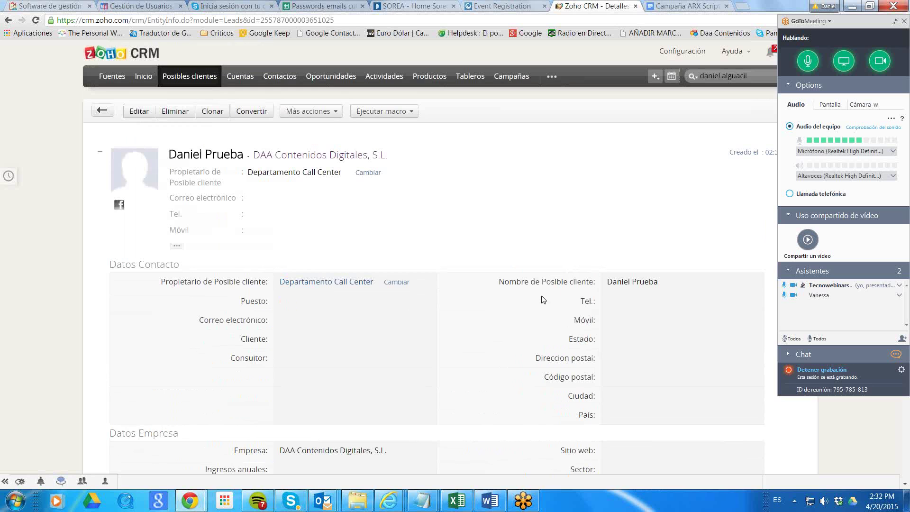
Edit the Prueba lead, enter its +34 telephone number in Tel., and save.
click(140, 112)
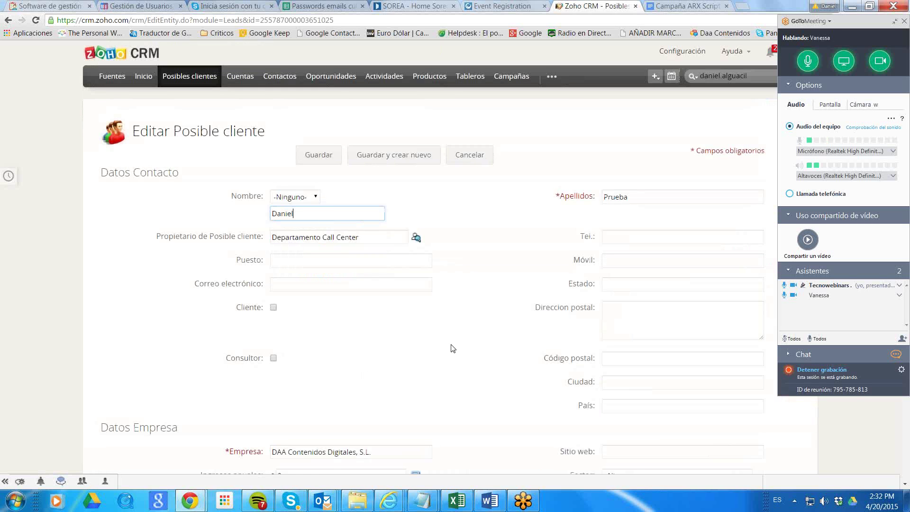
scroll(454, 346, down, 3)
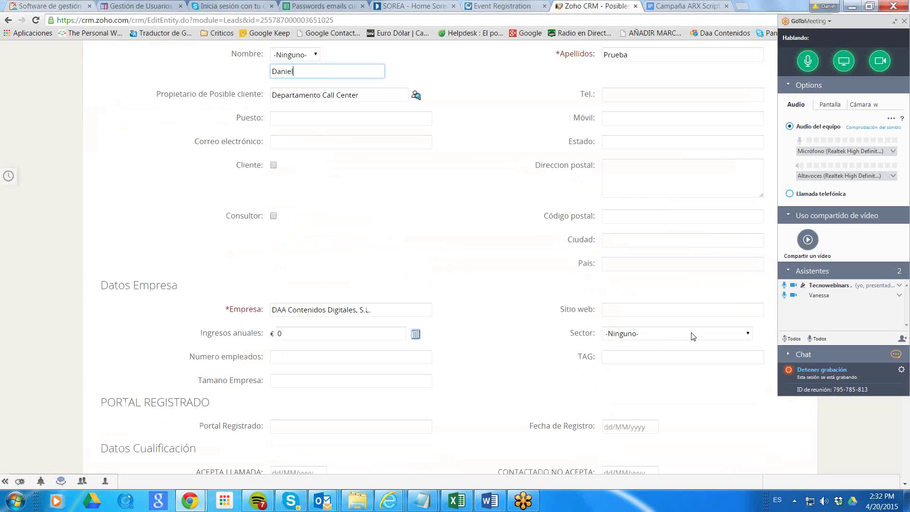
click(617, 95)
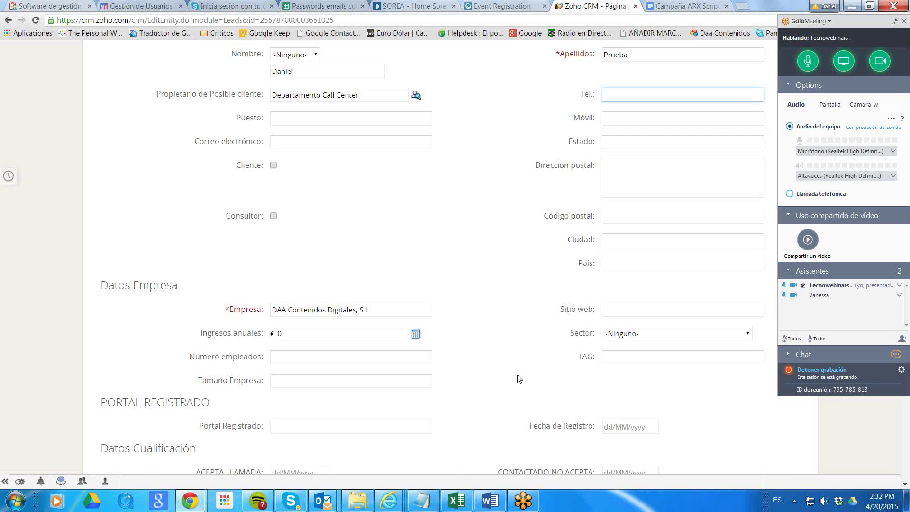
scroll(507, 395, down, 3)
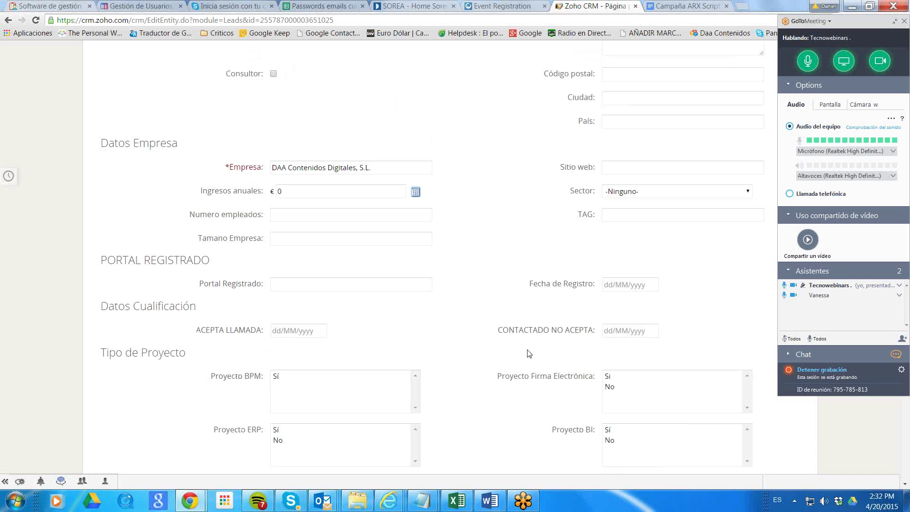
scroll(429, 329, down, 3)
scroll(430, 329, down, 5)
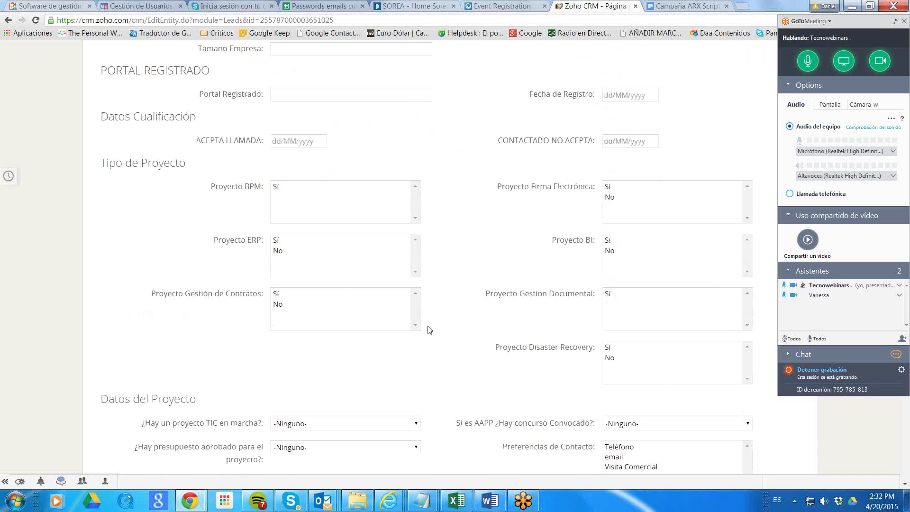
scroll(433, 329, up, 11)
scroll(436, 331, up, 3)
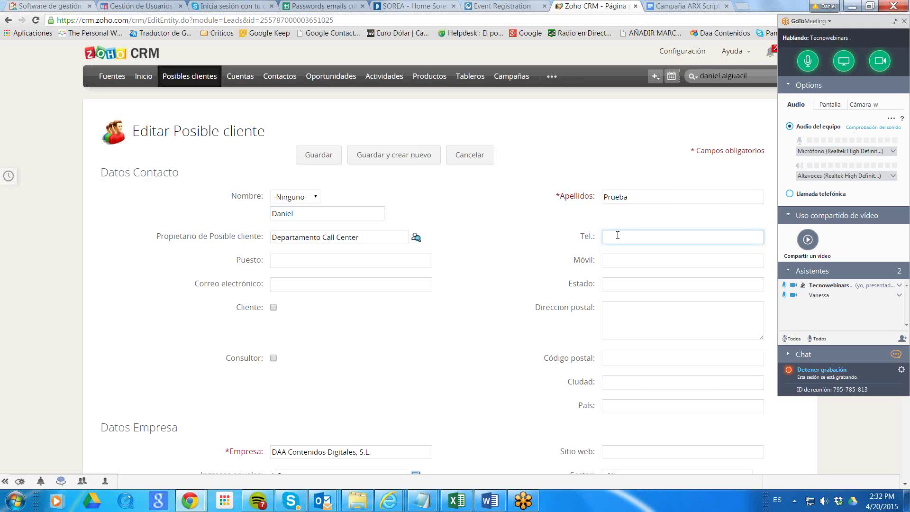
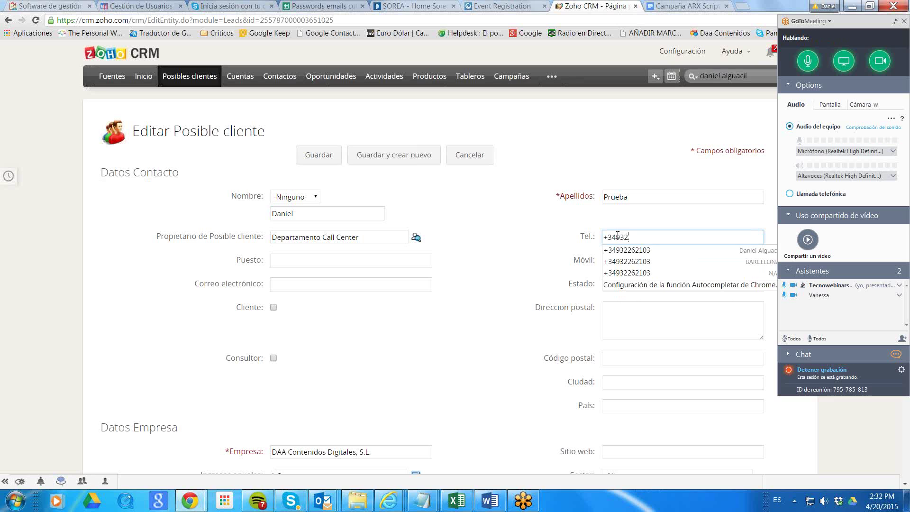
click(313, 155)
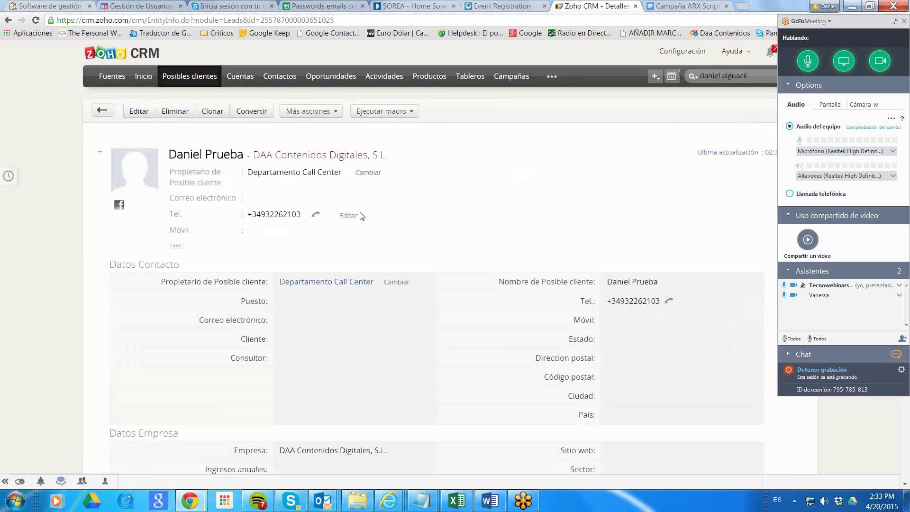
Dismiss the header search term and scroll through the lead's detail page.
click(755, 75)
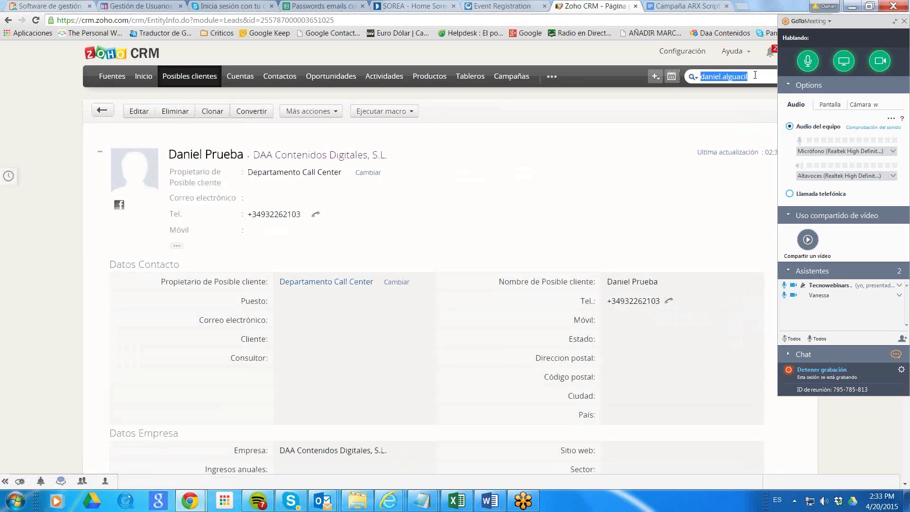
click(441, 168)
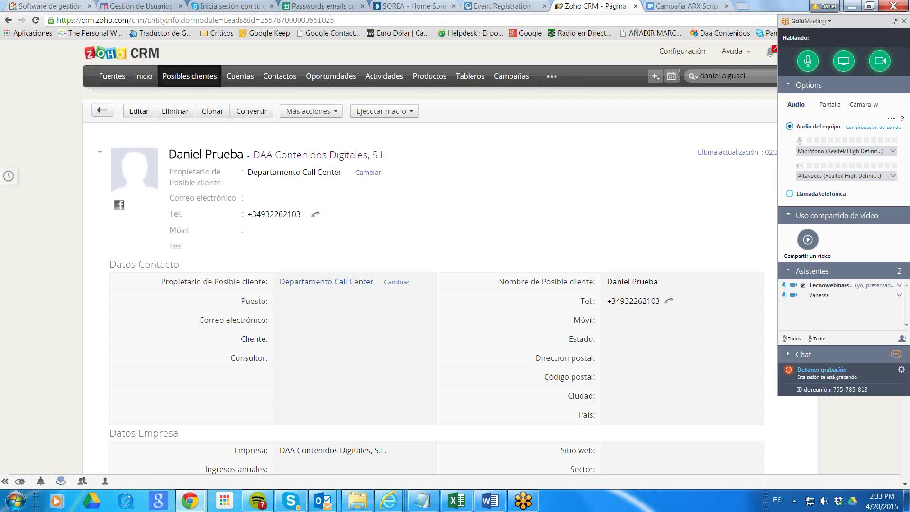
scroll(545, 179, down, 4)
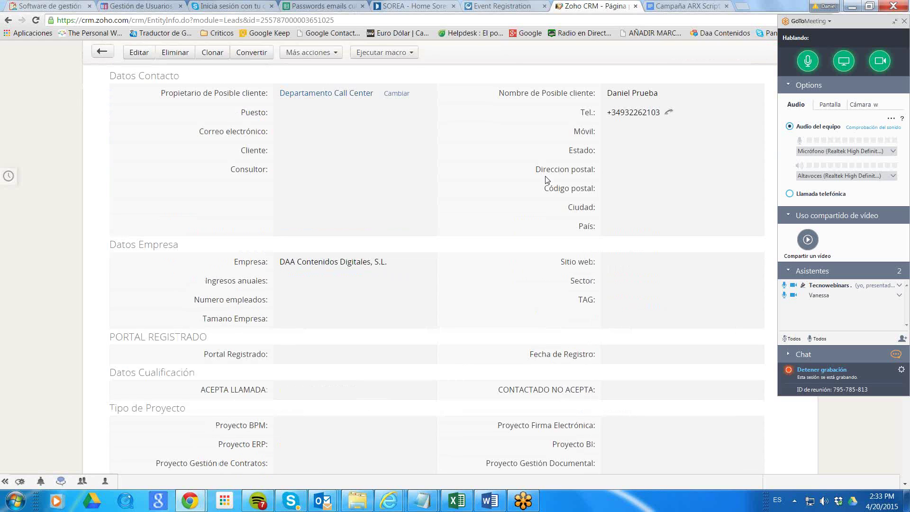
scroll(708, 224, down, 15)
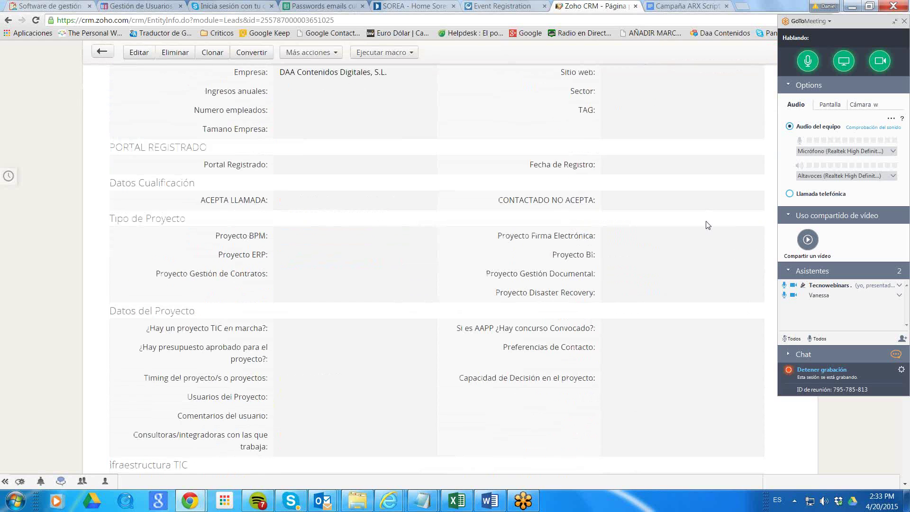
scroll(708, 225, up, 12)
scroll(397, 258, up, 3)
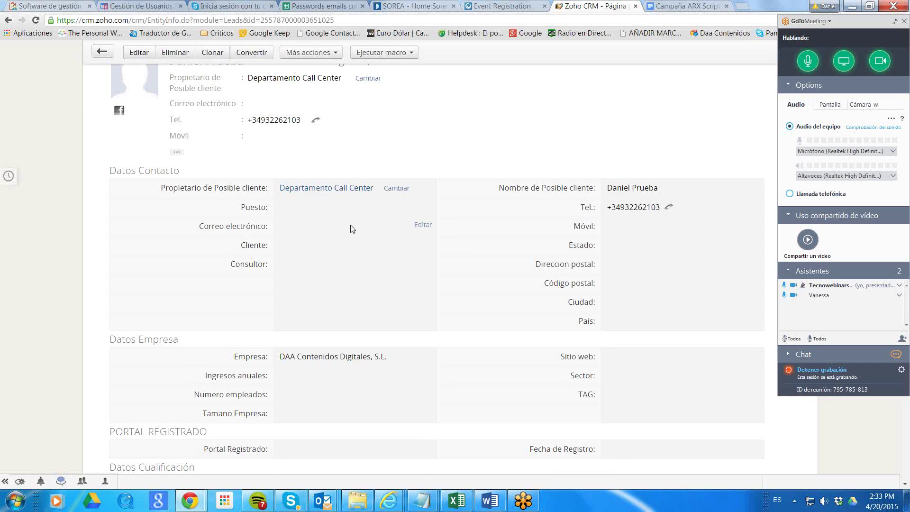
Enter the lead's e-mail address in Correo electrónico and save it.
click(423, 227)
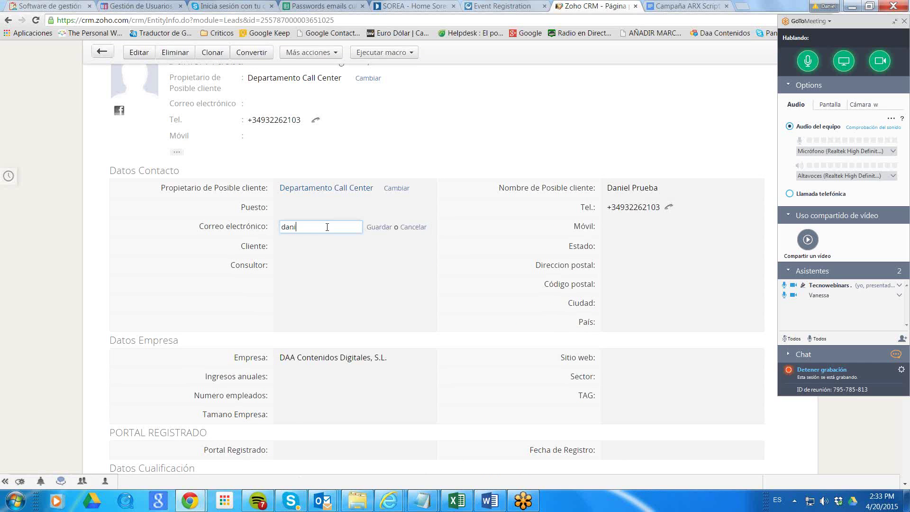
click(379, 227)
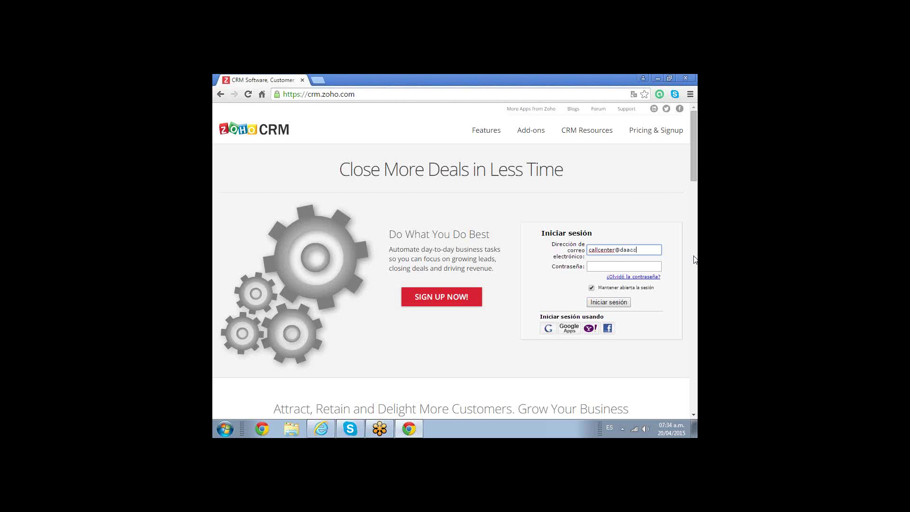
Complete the account e-mail, enter the password, and sign in to Zoho CRM.
text(nidos.com)
key(Tab)
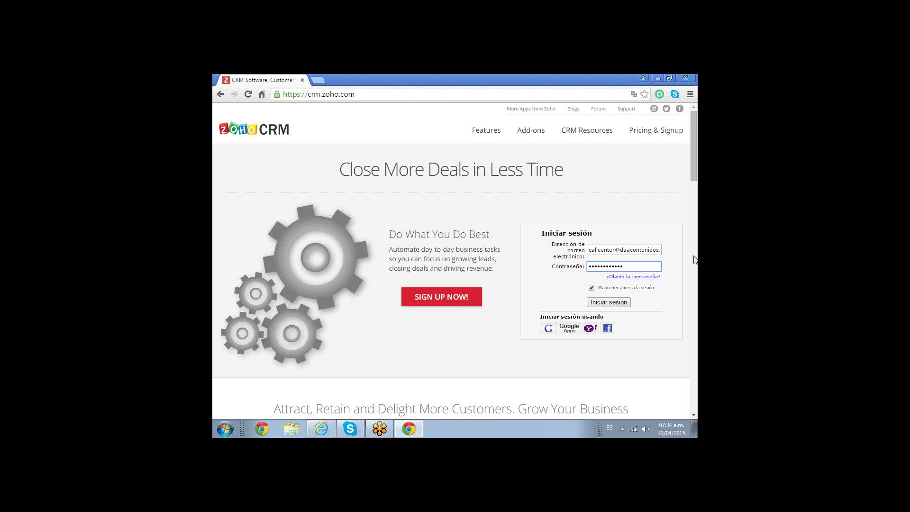
click(622, 302)
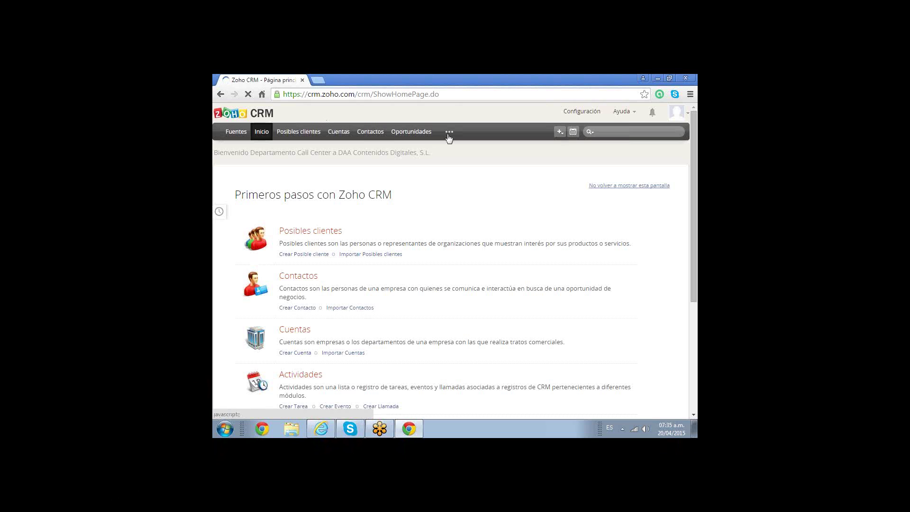
Open Actividades from the ••• modules menu, allow notifications, and let Chrome save the password.
click(449, 137)
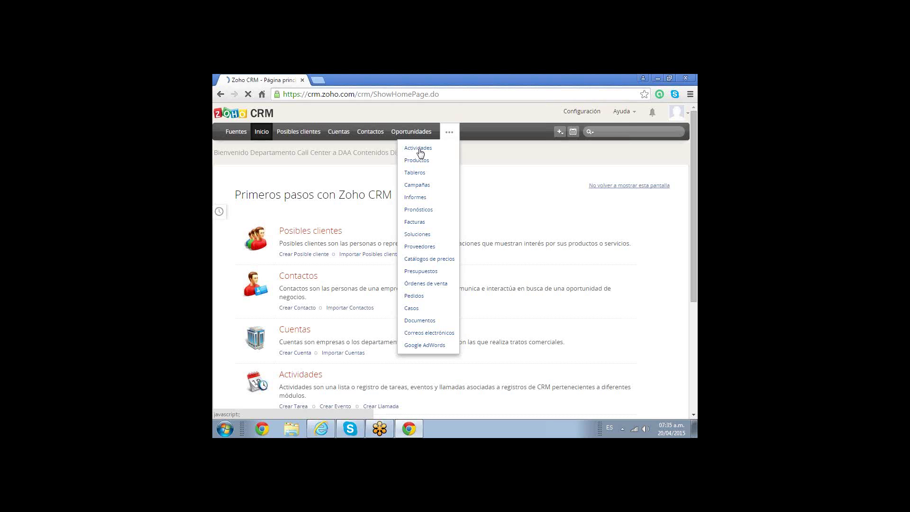
click(419, 150)
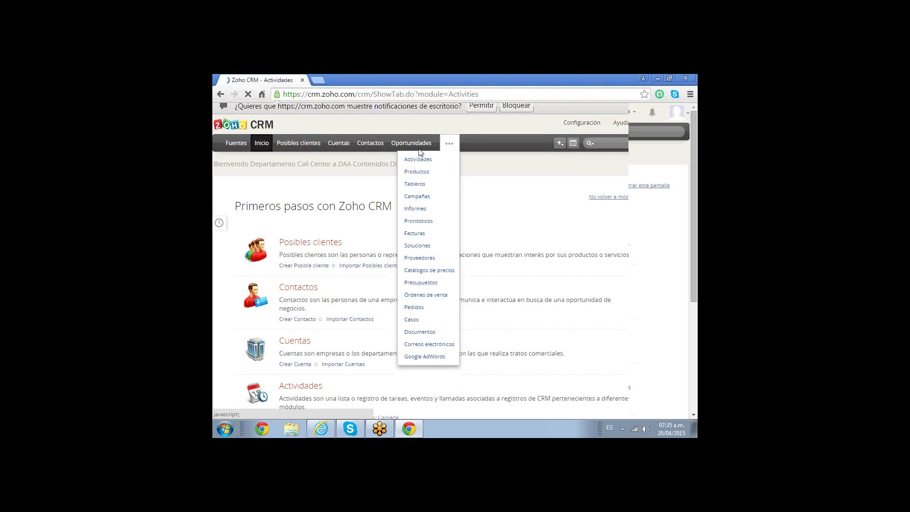
click(486, 115)
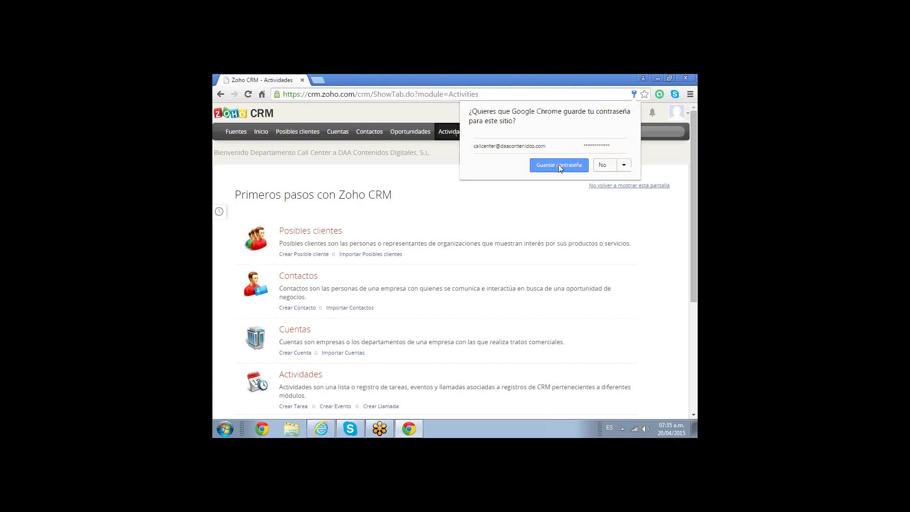
click(559, 166)
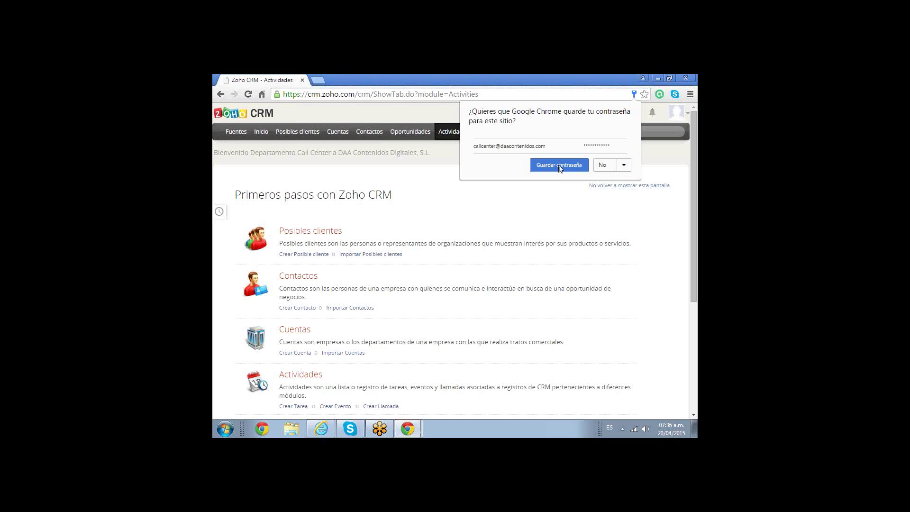
click(561, 167)
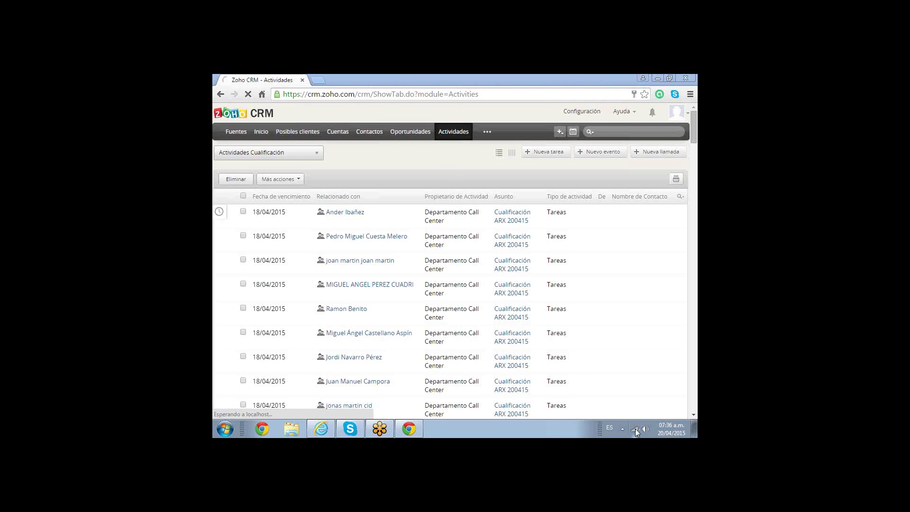
Check the network connection status from the Windows tray network icon.
click(635, 429)
right_click(636, 428)
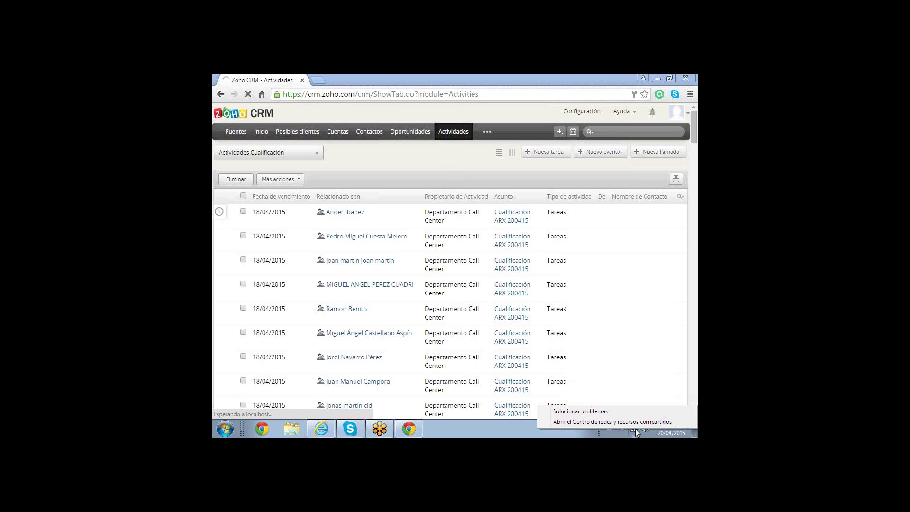
key(Escape)
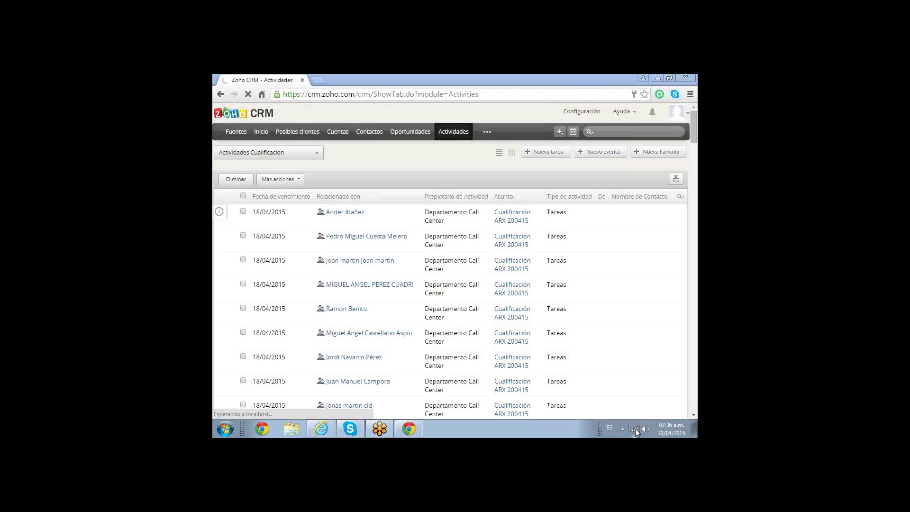
click(636, 429)
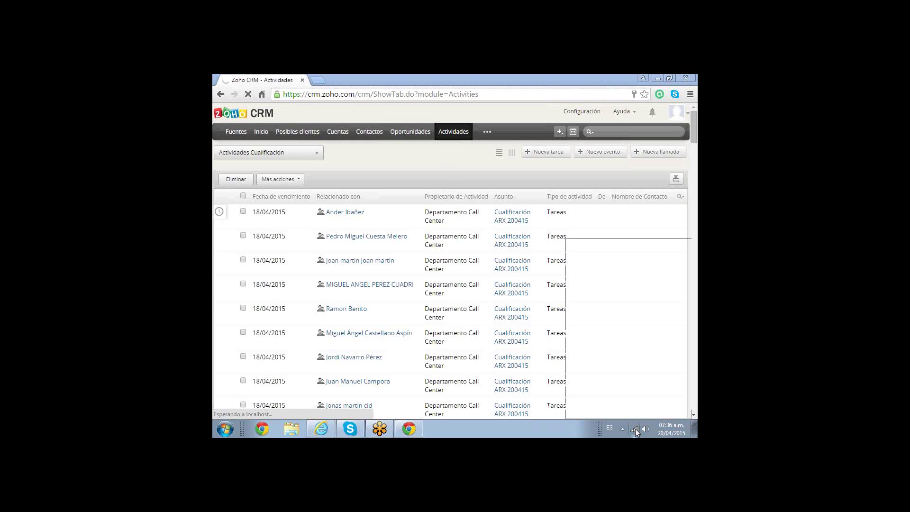
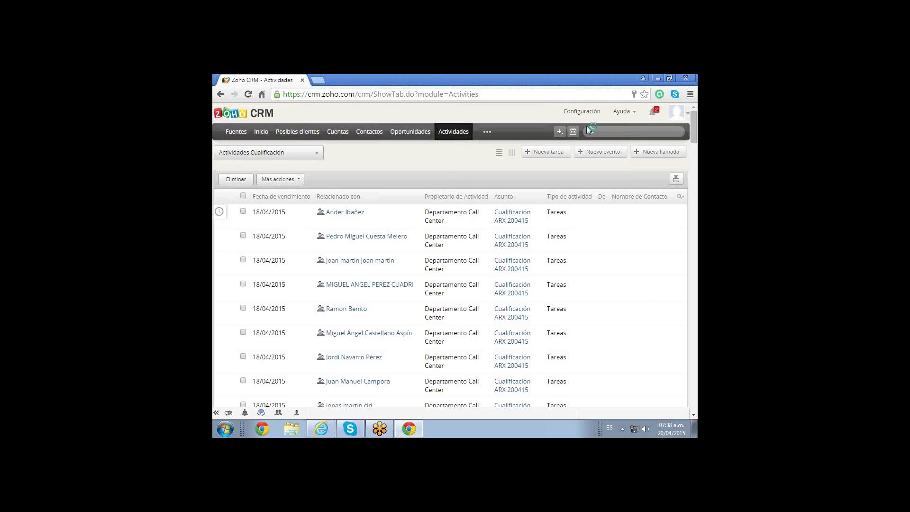
Open the first task's related lead in a new browser tab.
click(605, 131)
right_click(342, 215)
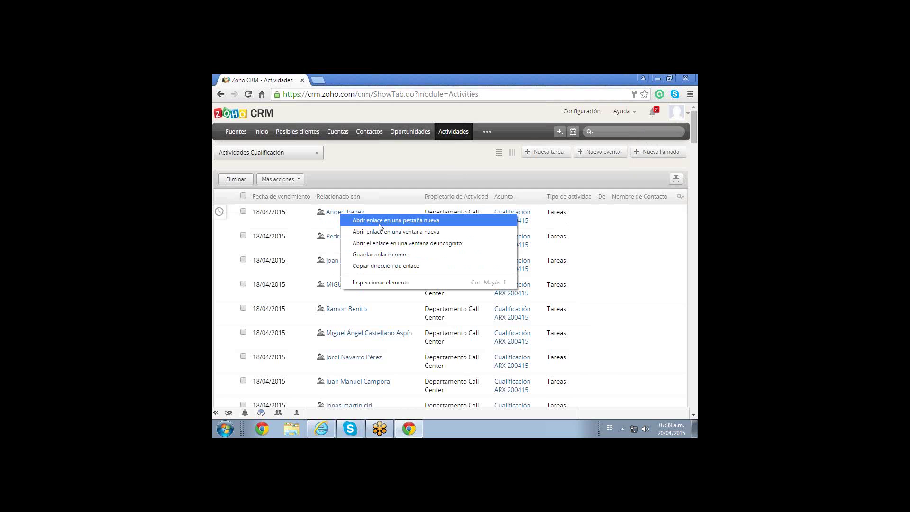
click(380, 223)
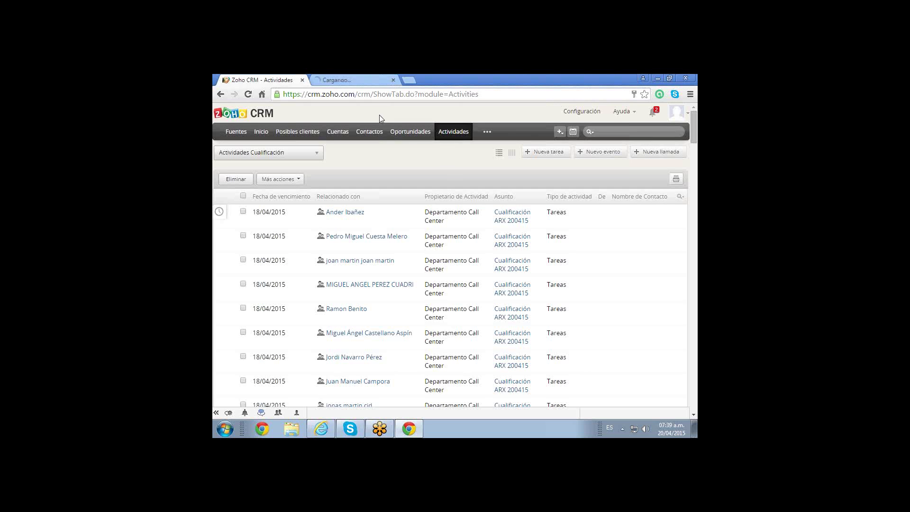
click(360, 79)
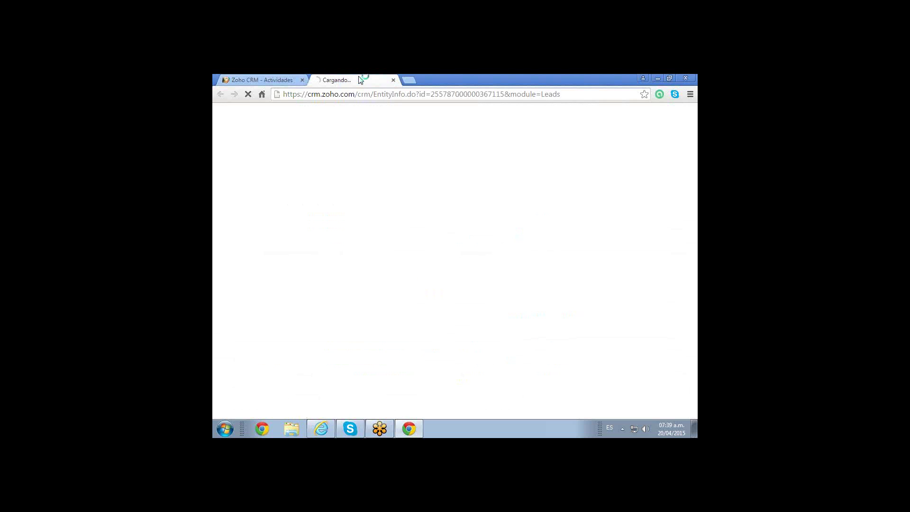
Wait for the new tab to load the BEC lead record, showing position Informática.
click(242, 80)
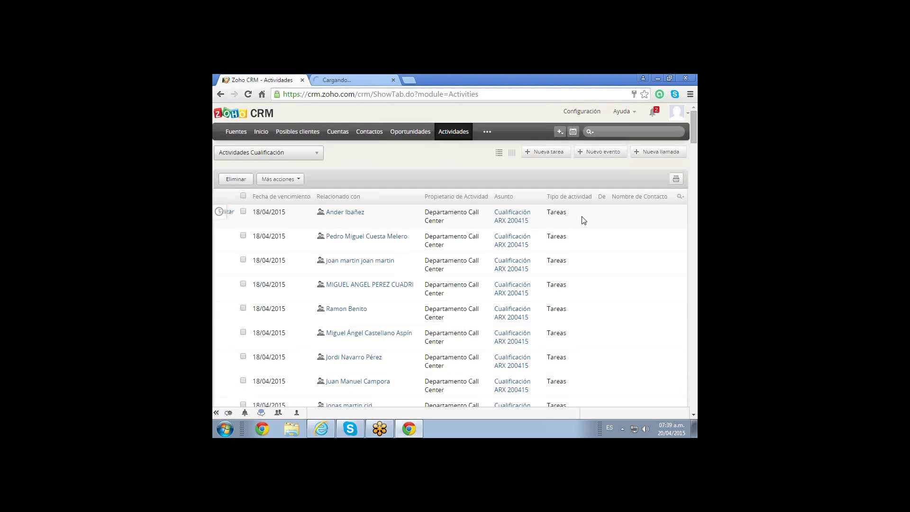
click(360, 80)
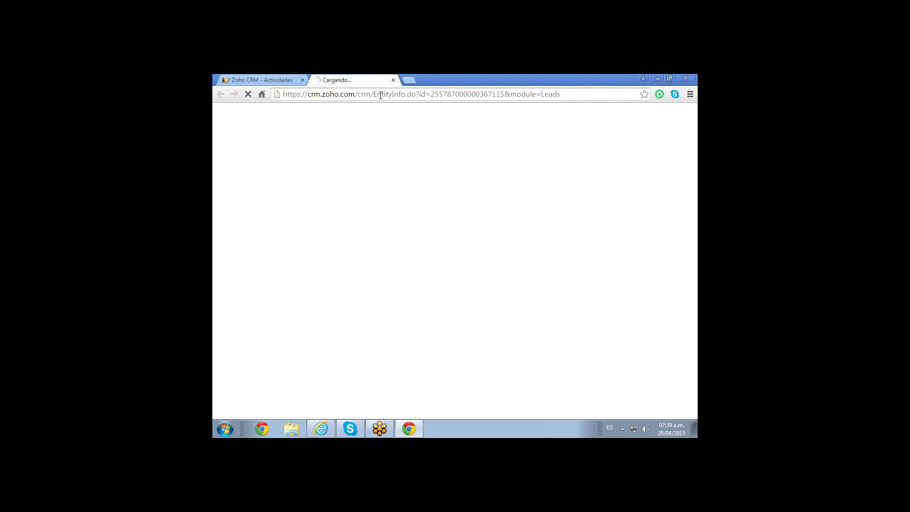
click(261, 81)
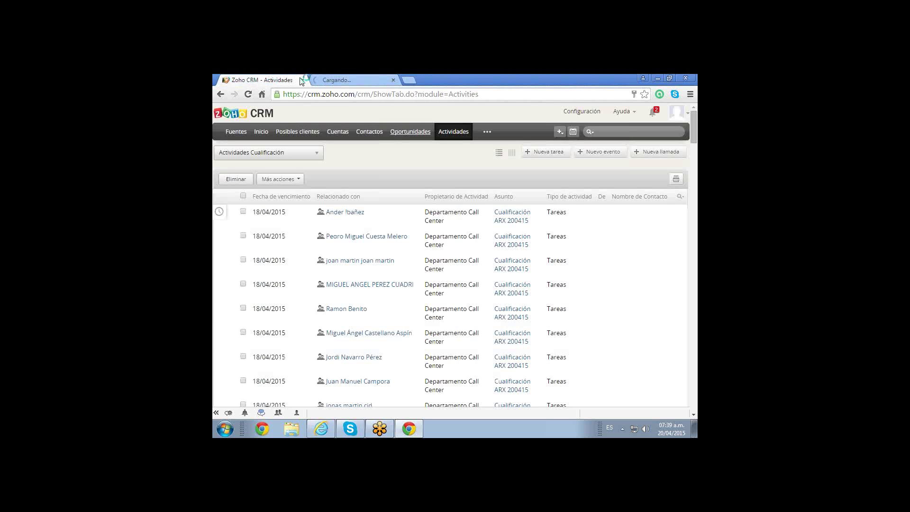
click(342, 78)
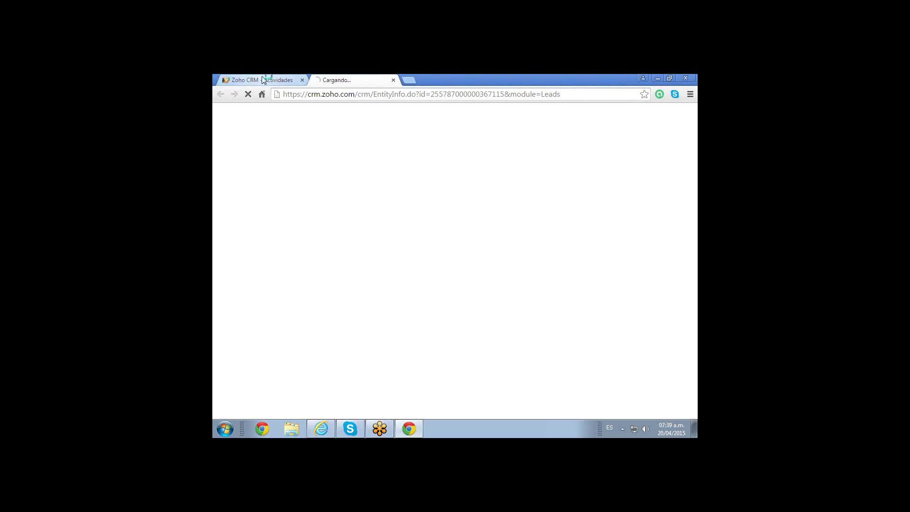
click(263, 81)
click(341, 81)
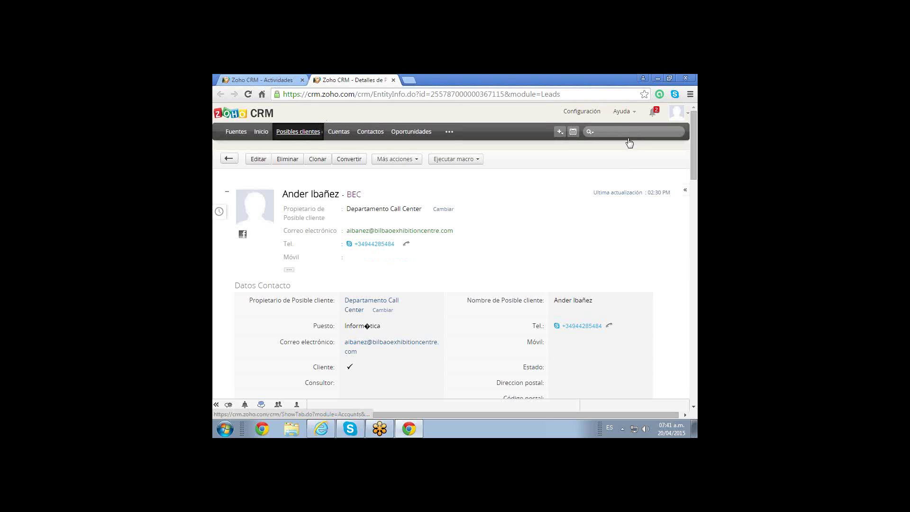
Search the CRM for the contact's name and open the DAA Contenidos Digitales, S.L. lead.
click(614, 131)
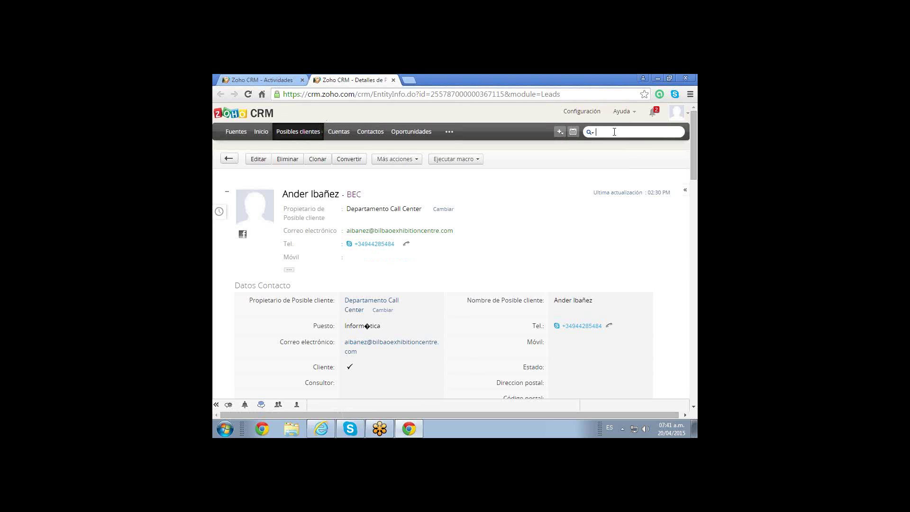
key(Return)
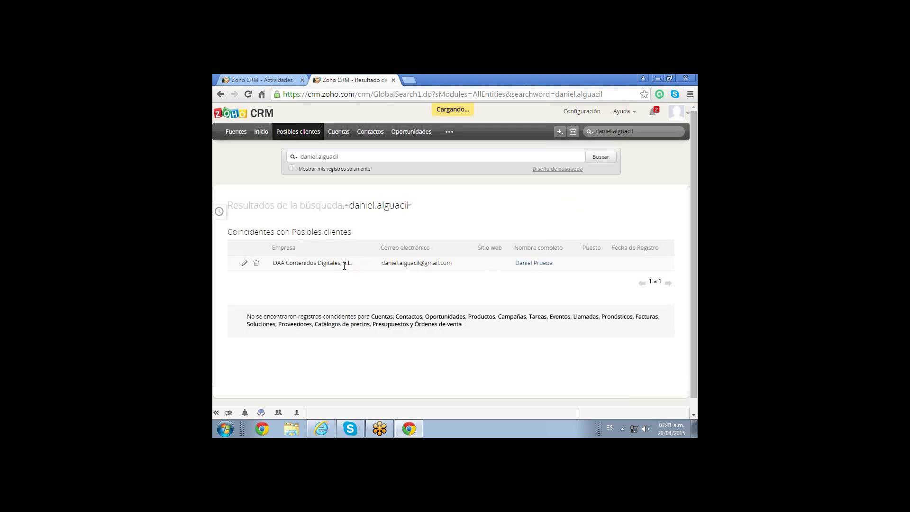
click(532, 264)
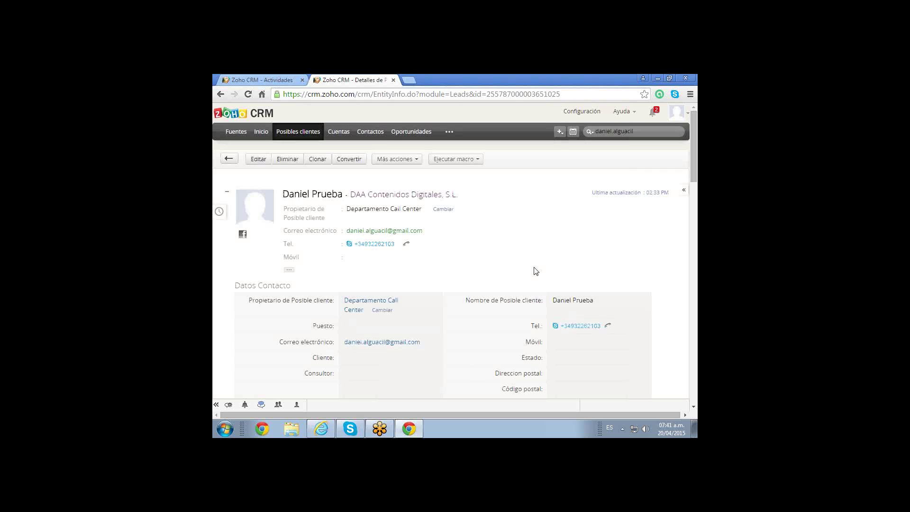
Dial the lead's Tel number via Skype, remembering the choice to always launch Skype links.
click(407, 246)
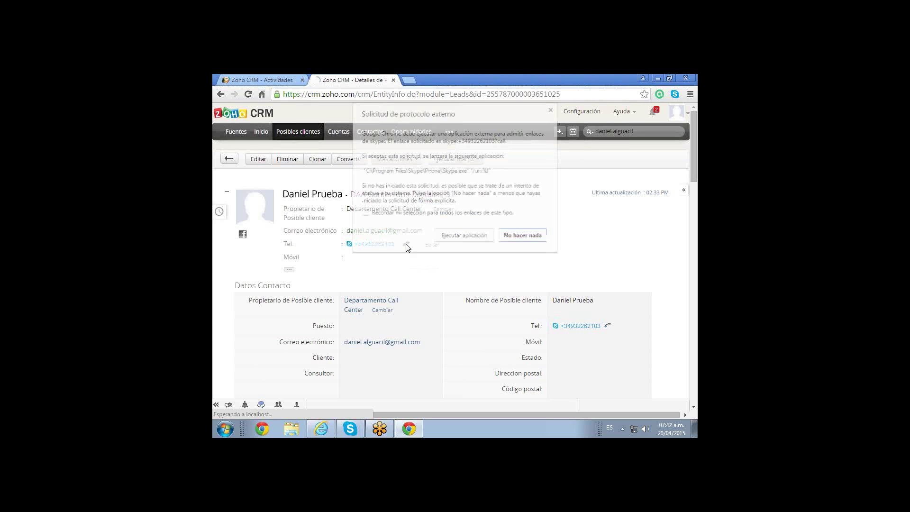
click(364, 214)
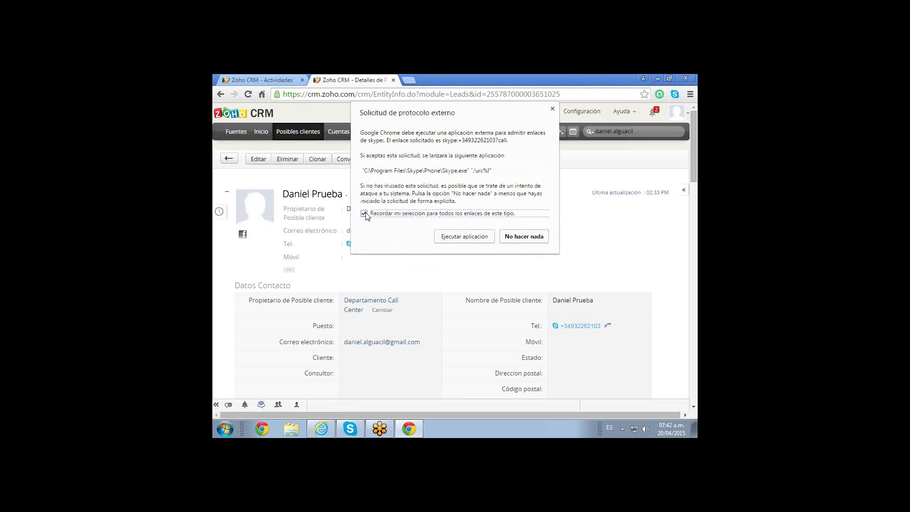
click(480, 238)
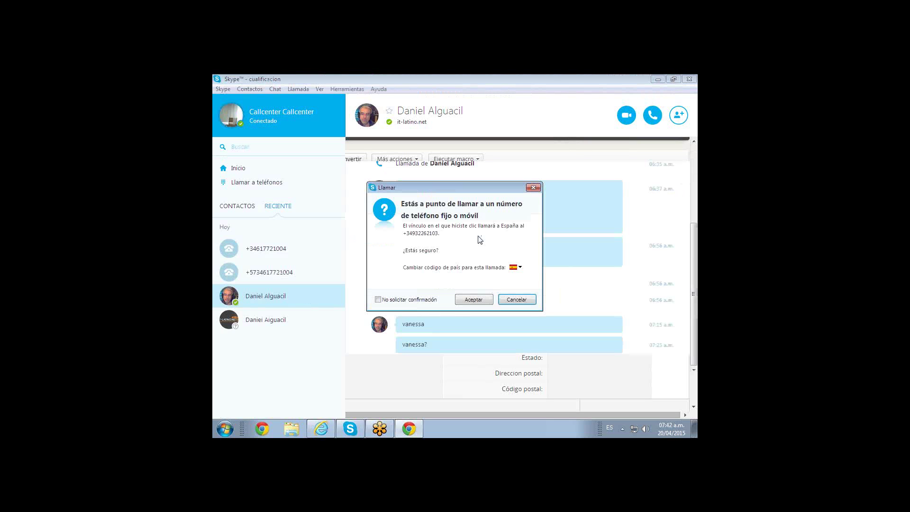
Place the call without future confirmation prompts, hang up when unanswered, and minimise Skype.
click(377, 300)
click(474, 300)
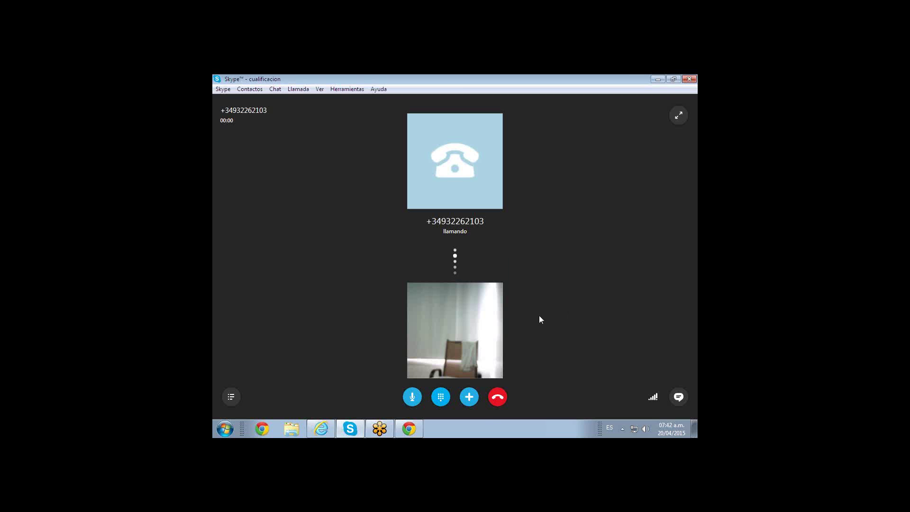
click(498, 401)
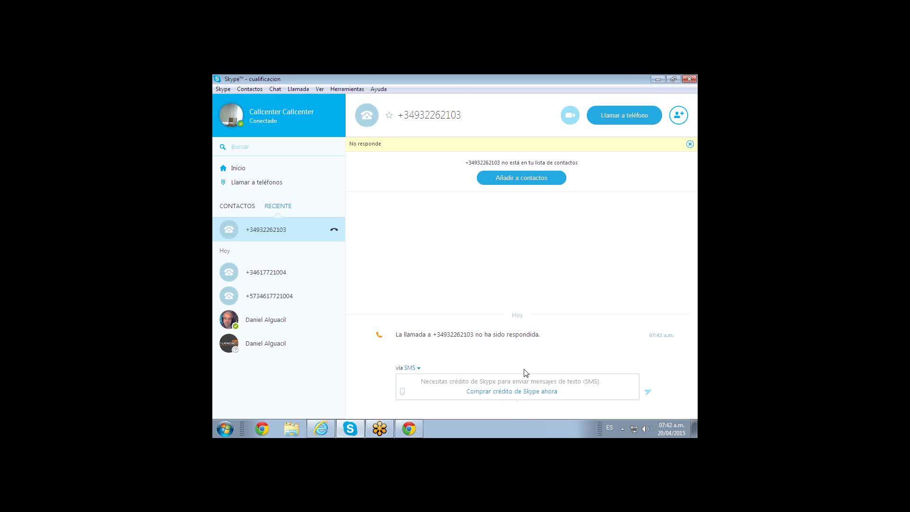
click(656, 79)
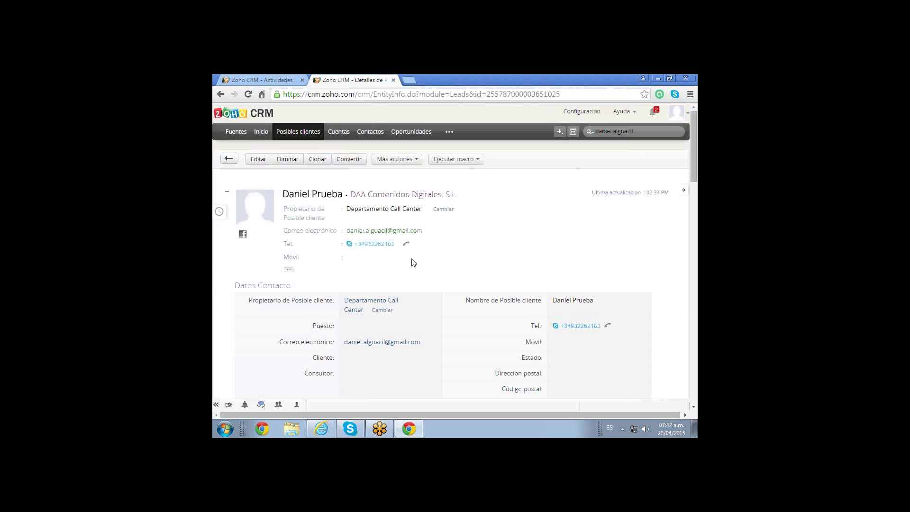
Redial the lead's Tel number through Skype from the CRM lead record.
click(408, 246)
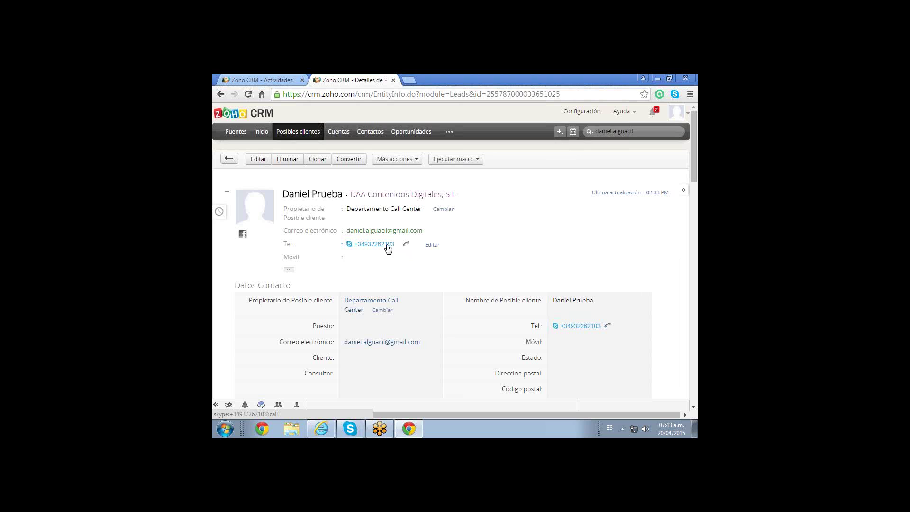
click(388, 249)
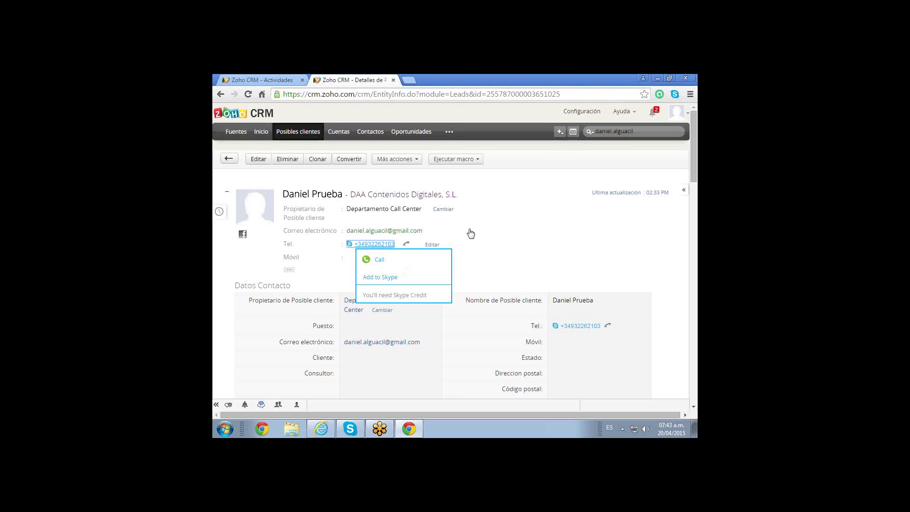
click(407, 244)
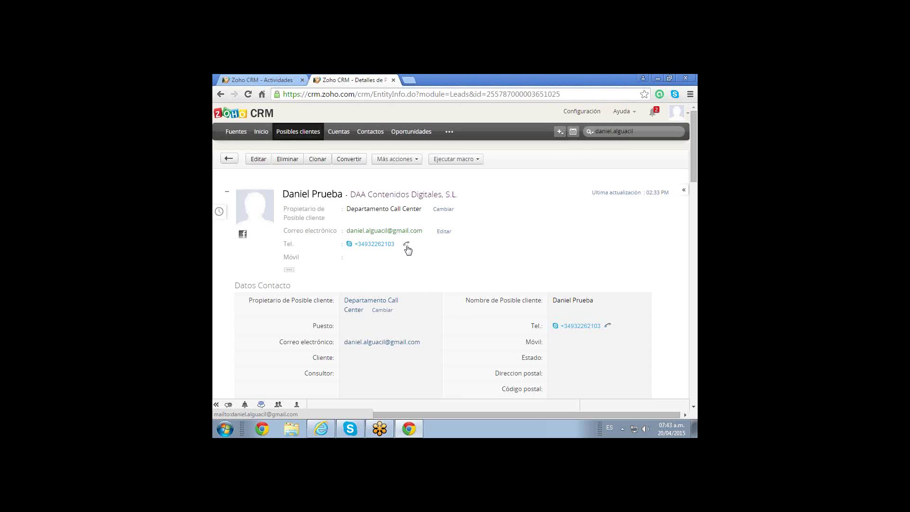
click(408, 247)
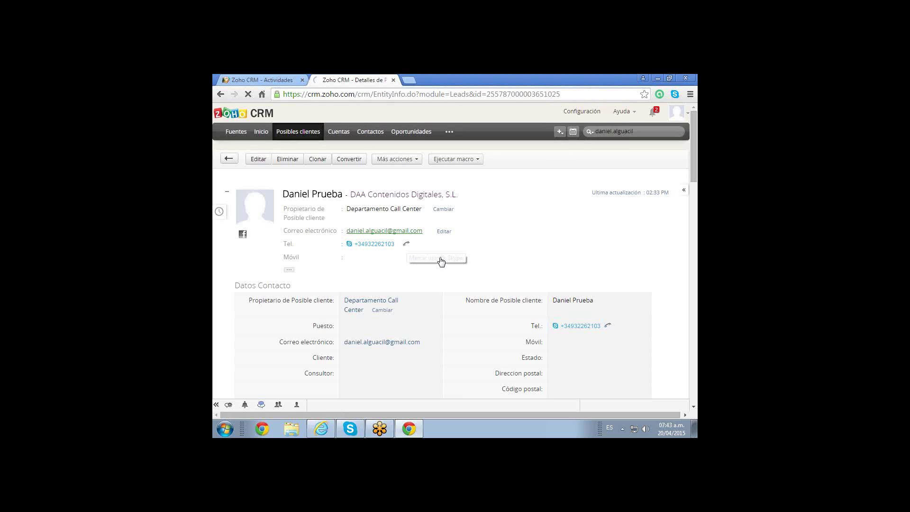
click(402, 244)
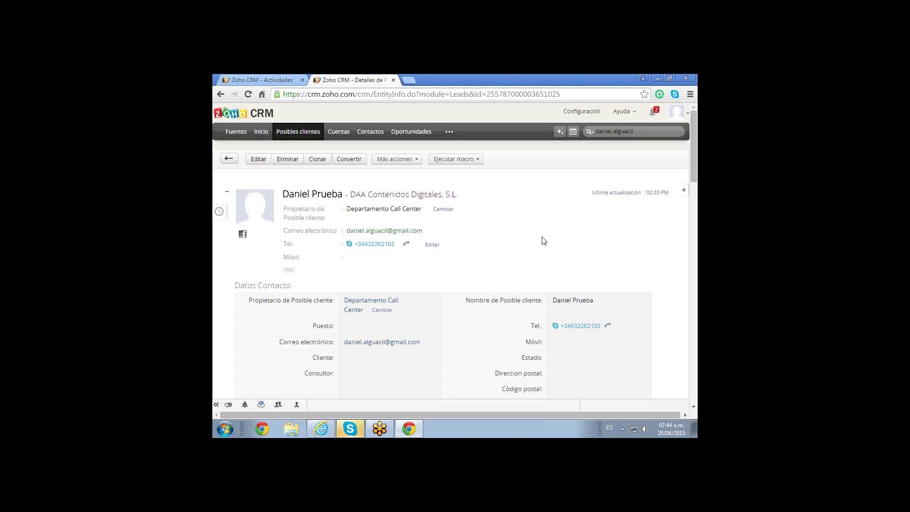
click(350, 429)
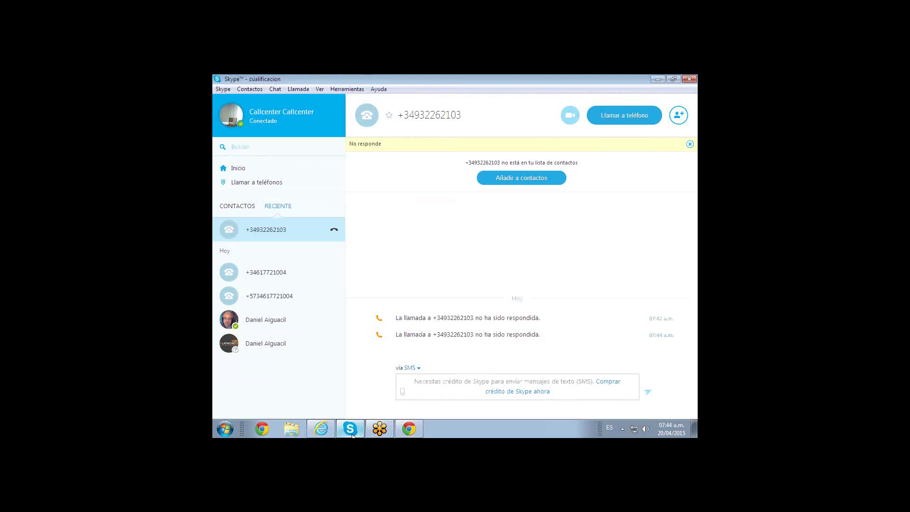
click(350, 429)
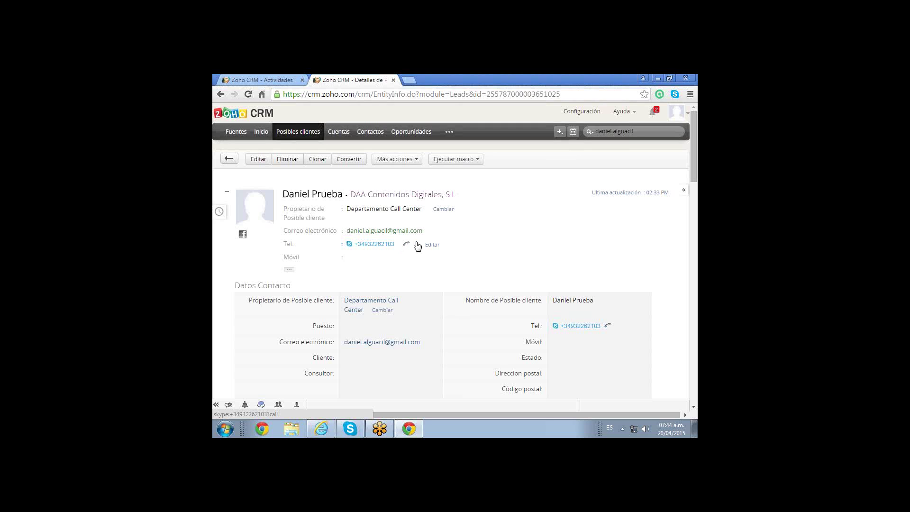
Dial the lead's Tel. number again with Marcar usando Skype.
click(417, 246)
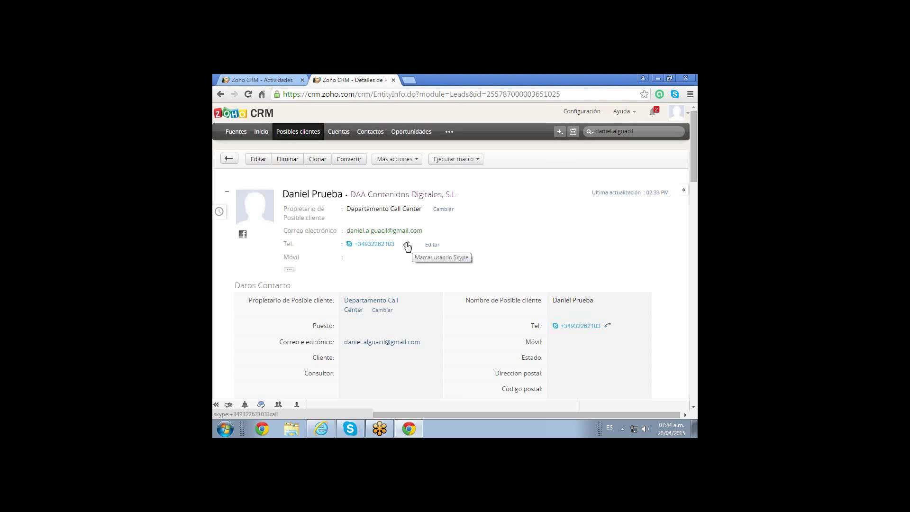
click(407, 245)
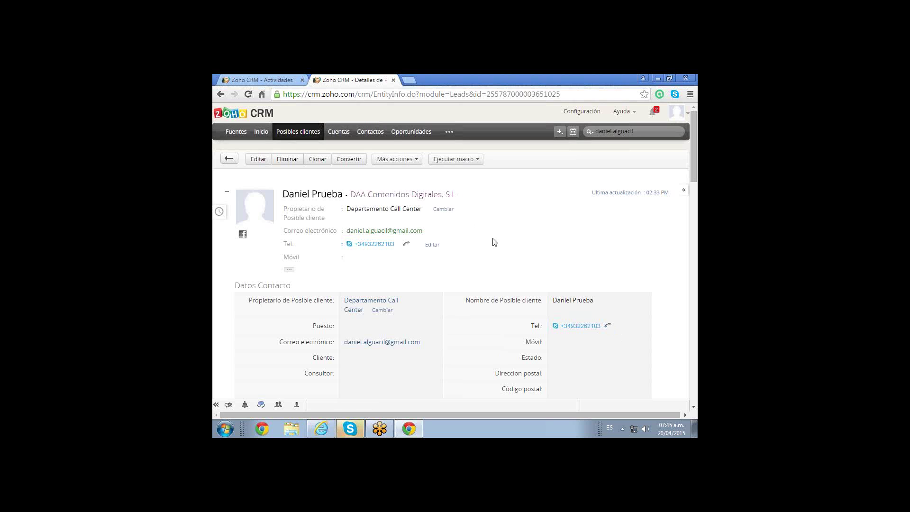
Bring Skype forward to show the conversation listing four unanswered calls to the lead.
click(381, 246)
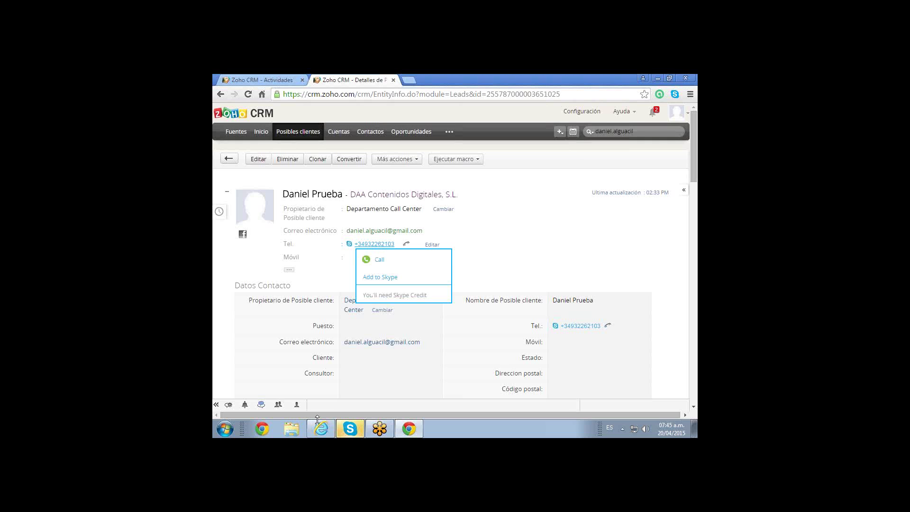
click(350, 429)
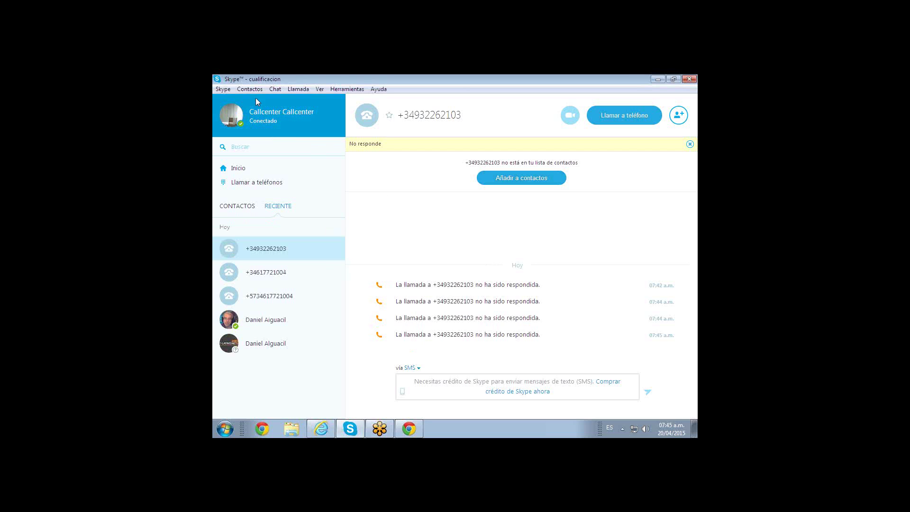
Open the Skype dial pad via Llamada > Llamar a teléfonos.
click(284, 93)
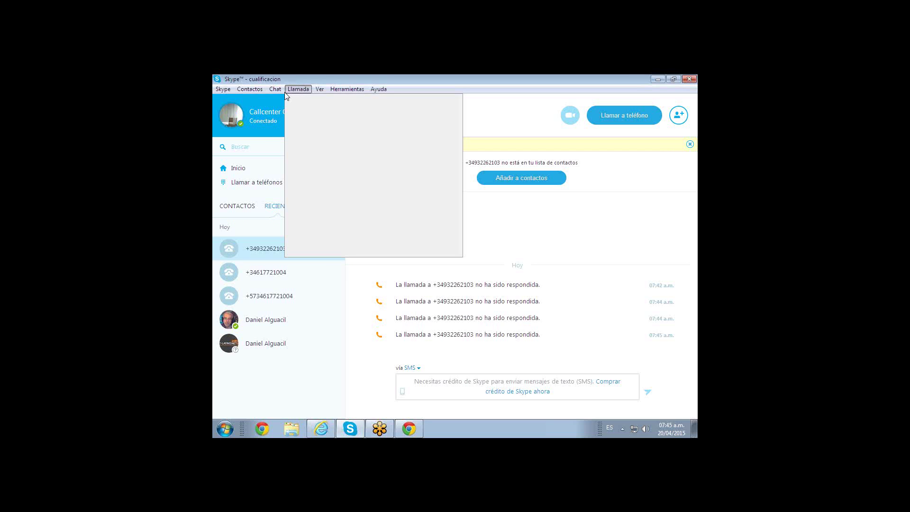
click(297, 91)
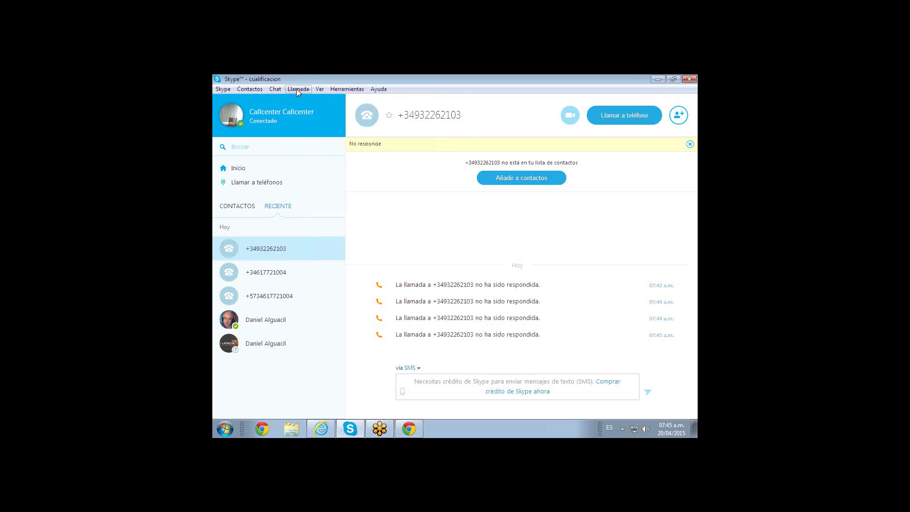
click(297, 91)
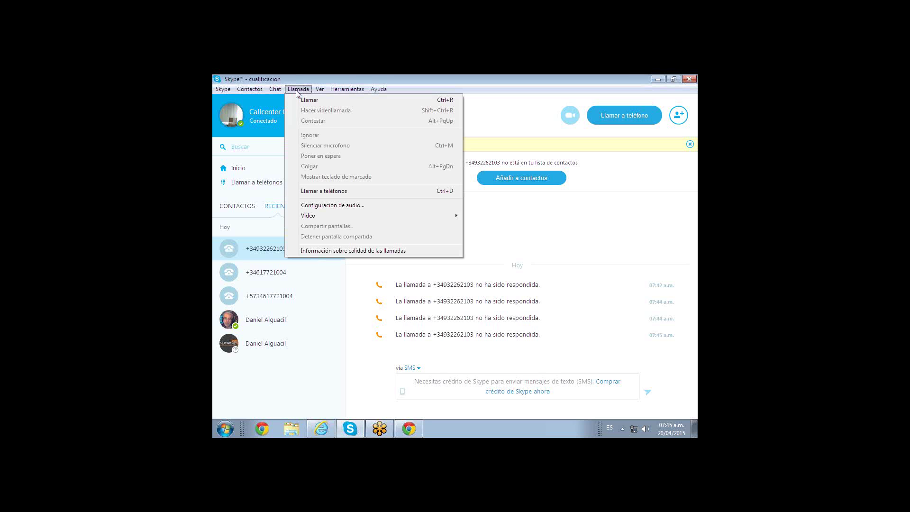
click(324, 191)
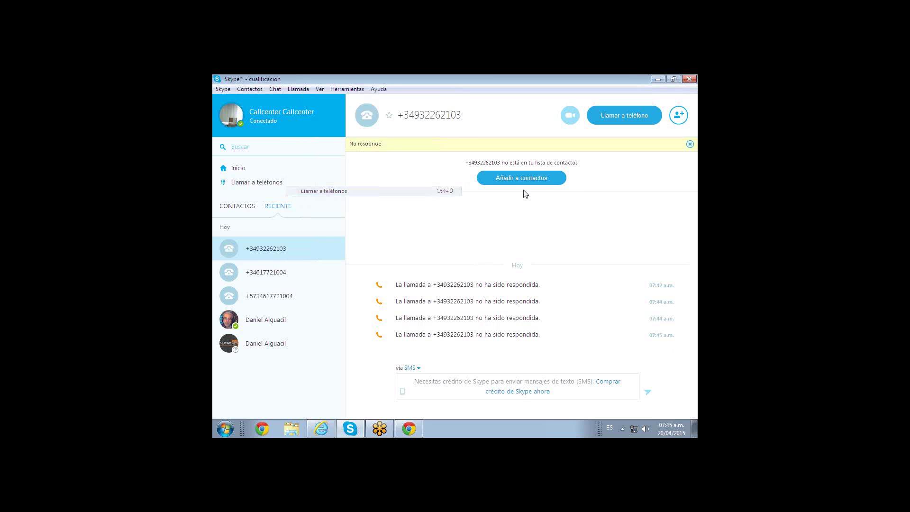
Redial the lead's number from the Reciente list, logging another unanswered call at 07:46.
click(223, 89)
click(225, 90)
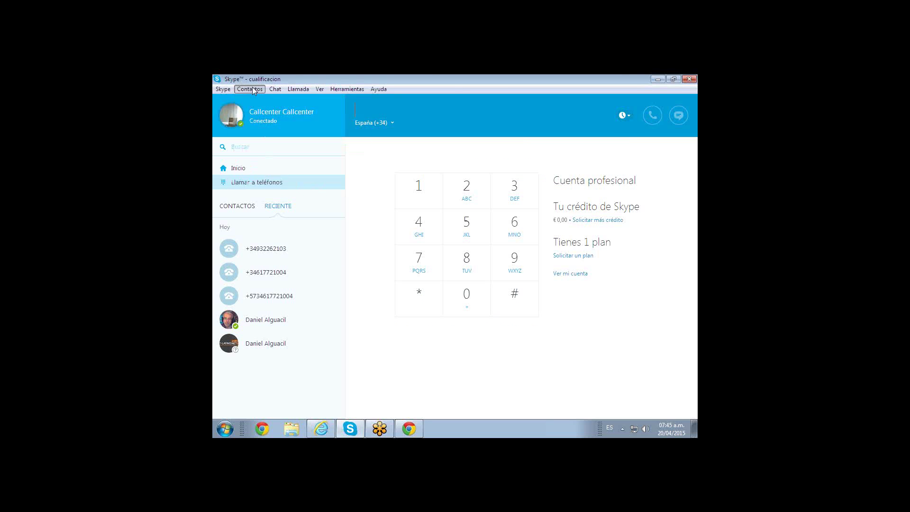
click(223, 91)
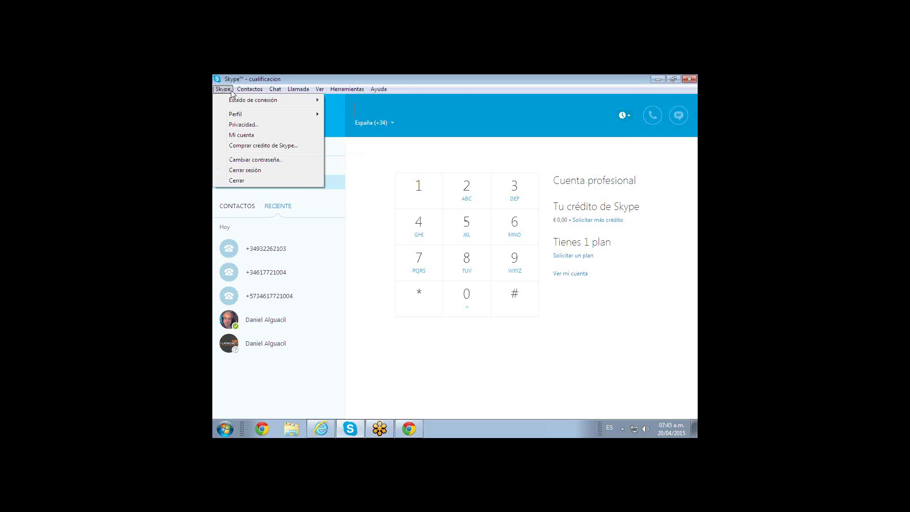
click(346, 233)
click(252, 184)
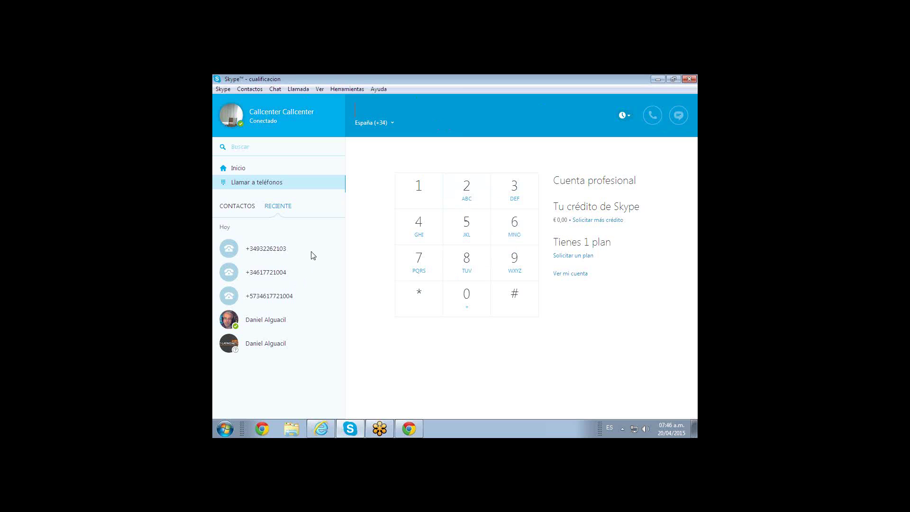
click(266, 252)
click(636, 115)
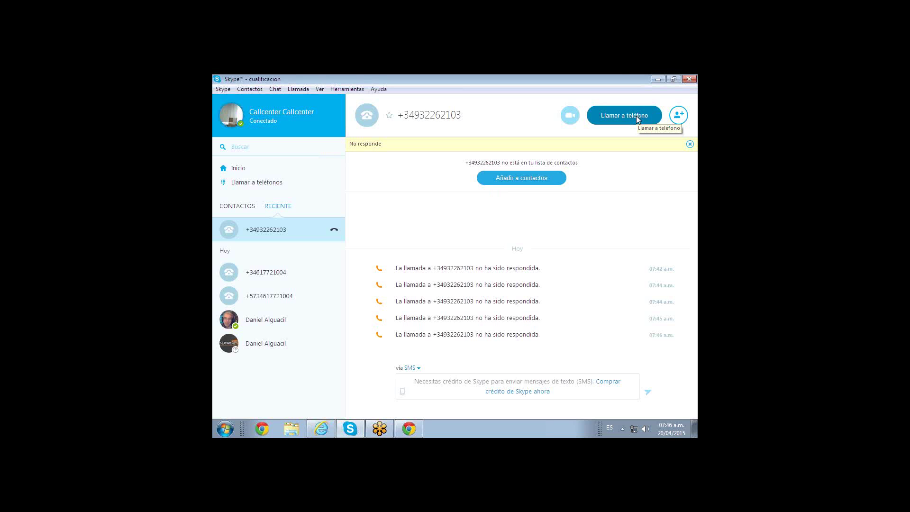
Call the lead's number once more, then show the dial pad set to España (+34).
click(636, 116)
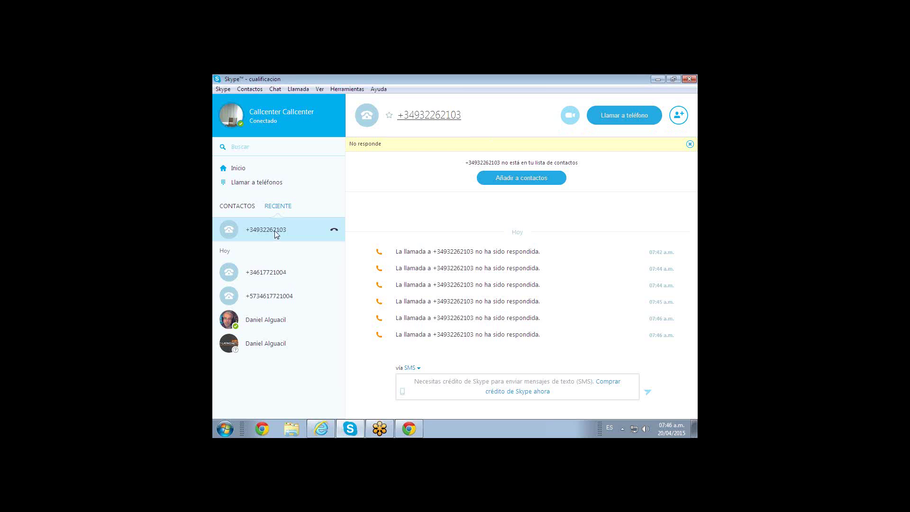
click(341, 90)
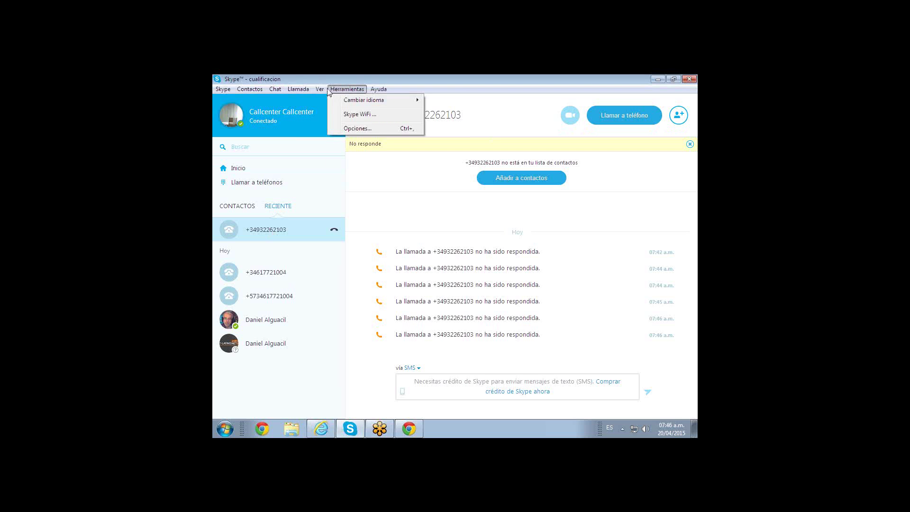
click(330, 89)
click(305, 90)
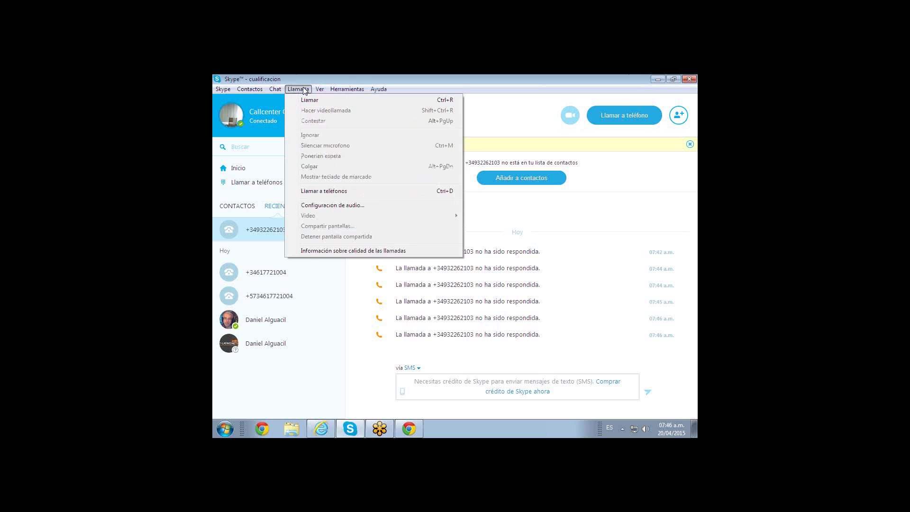
click(317, 190)
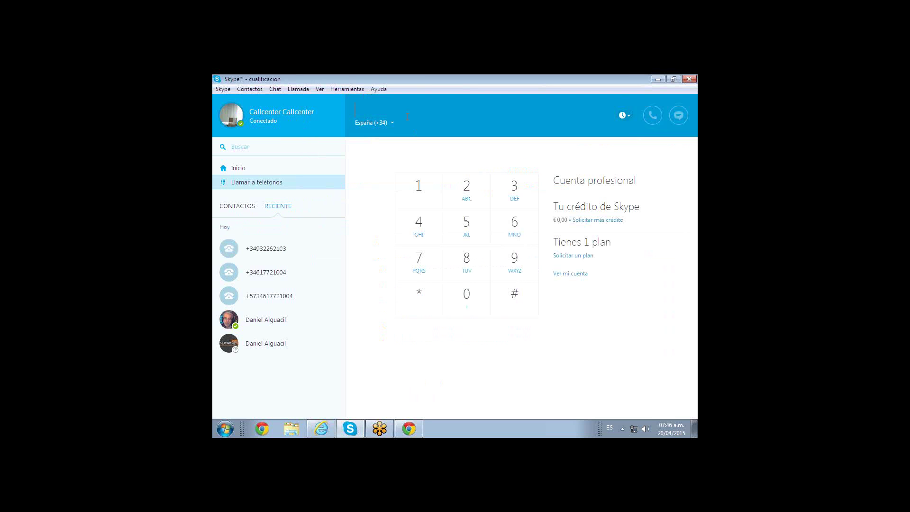
Enter the lead's phone number manually, call it, and hang up after 00:21.
text(034)
key(BackSpace)
key(BackSpace)
key(BackSpace)
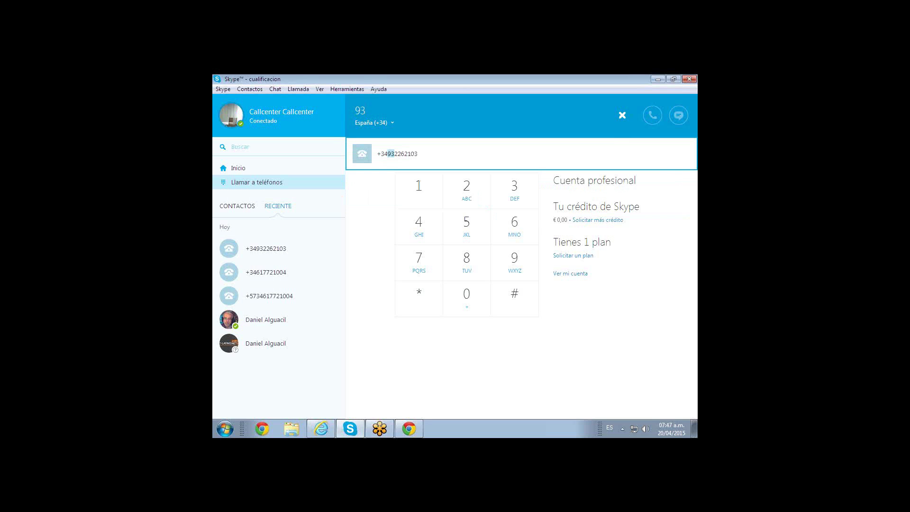
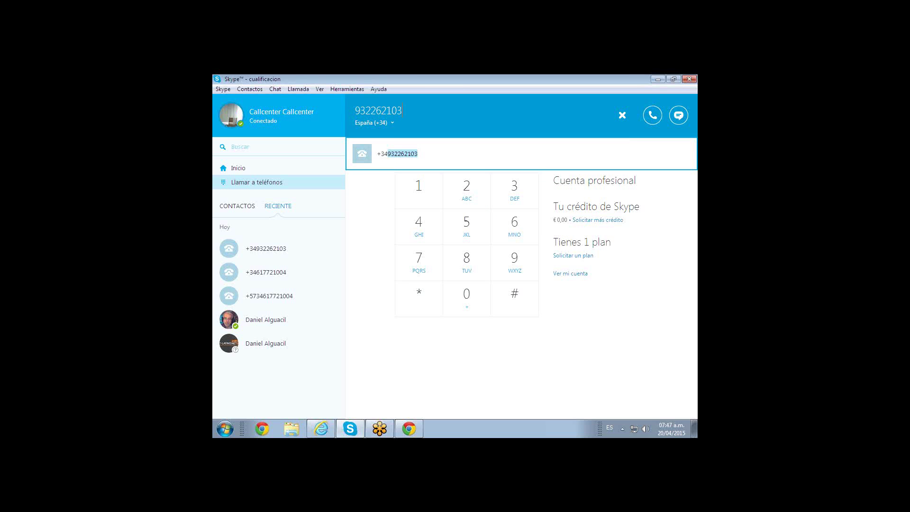
click(648, 121)
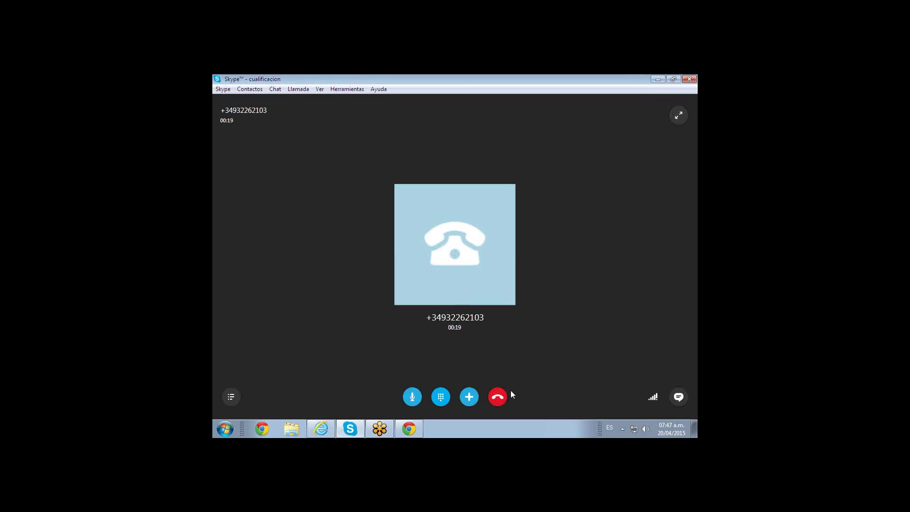
click(502, 397)
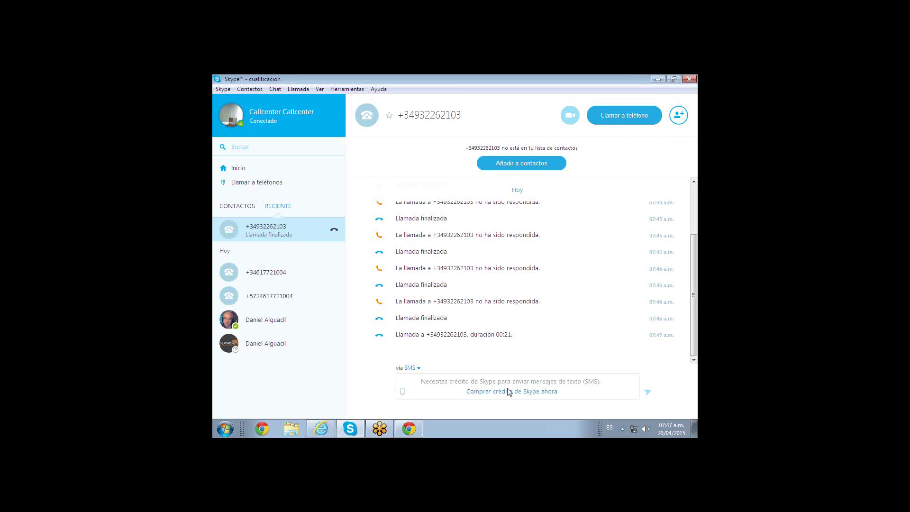
From the lead page, place another Skype call to the lead's number, end it unanswered, then minimize Skype.
click(409, 430)
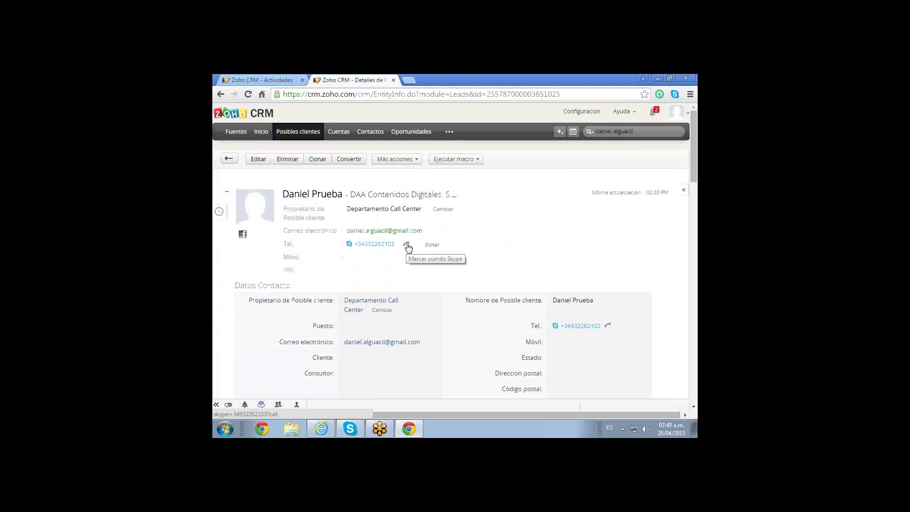
click(407, 245)
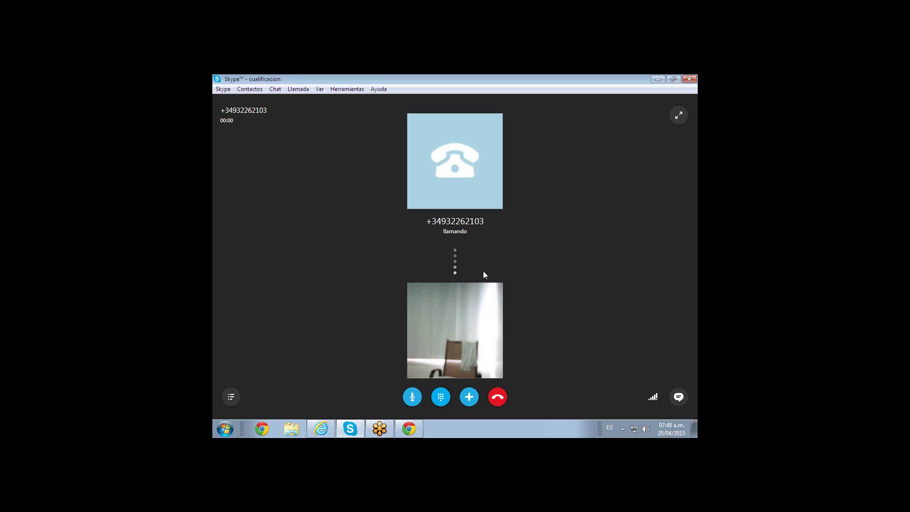
click(499, 401)
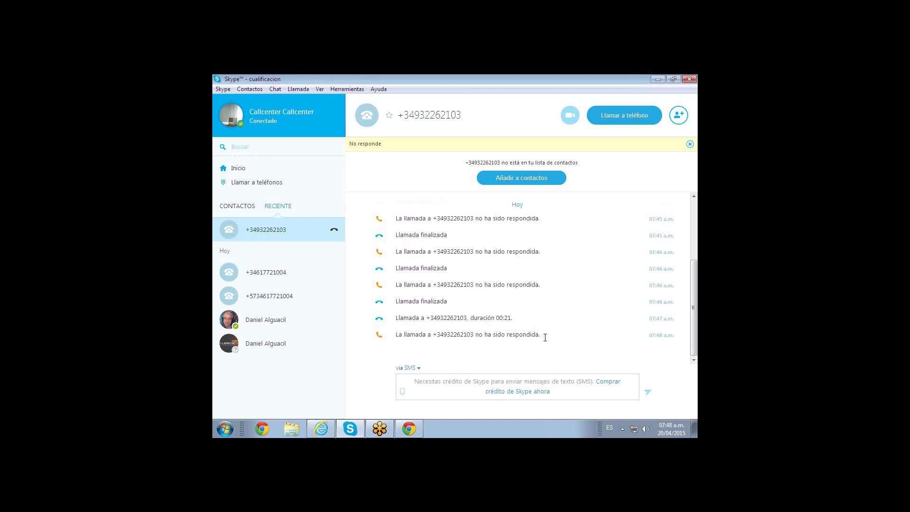
click(657, 78)
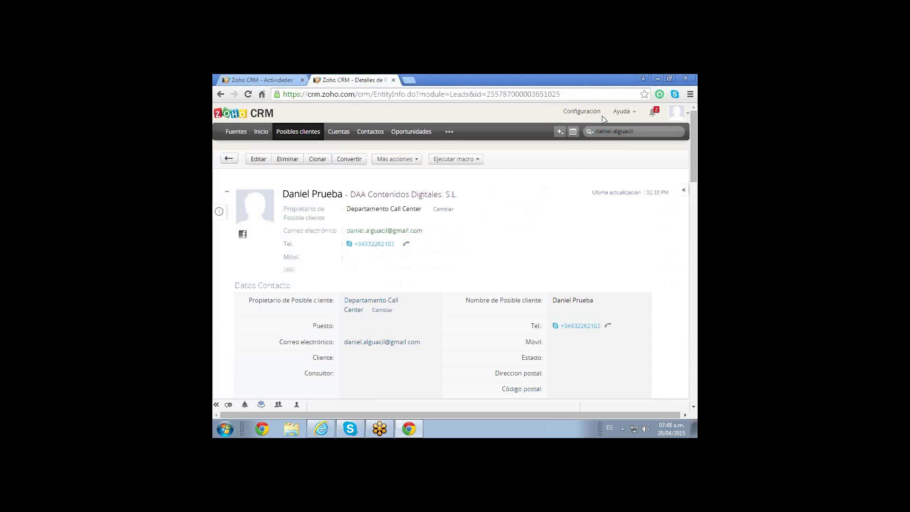
Show Skype's call history for the lead's number and minimize the Chrome CRM window.
click(375, 412)
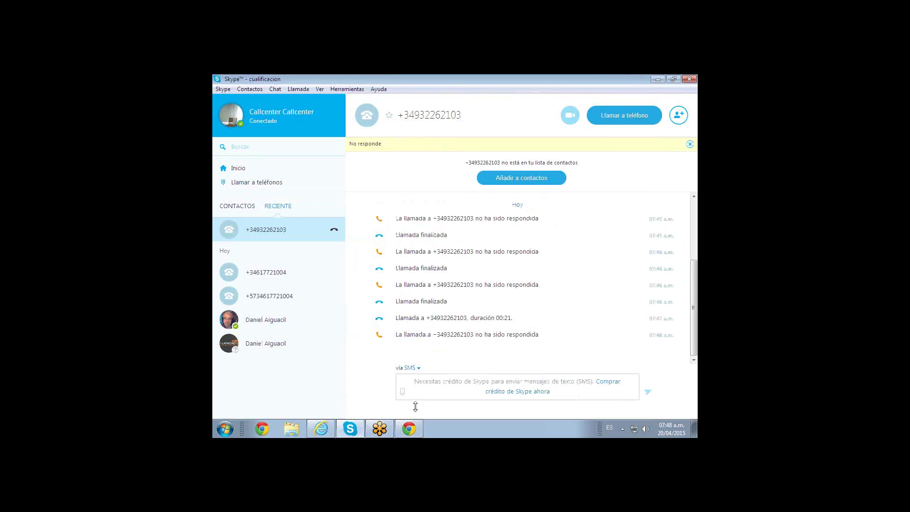
click(408, 428)
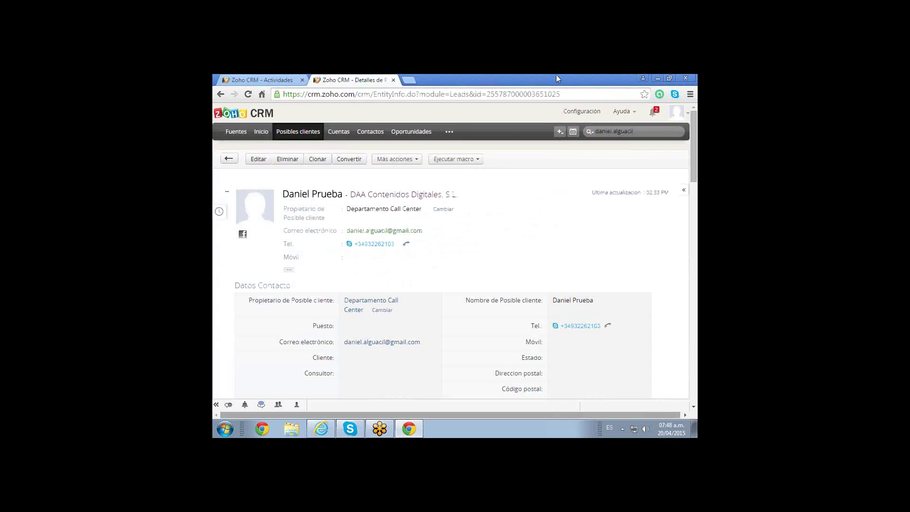
click(656, 79)
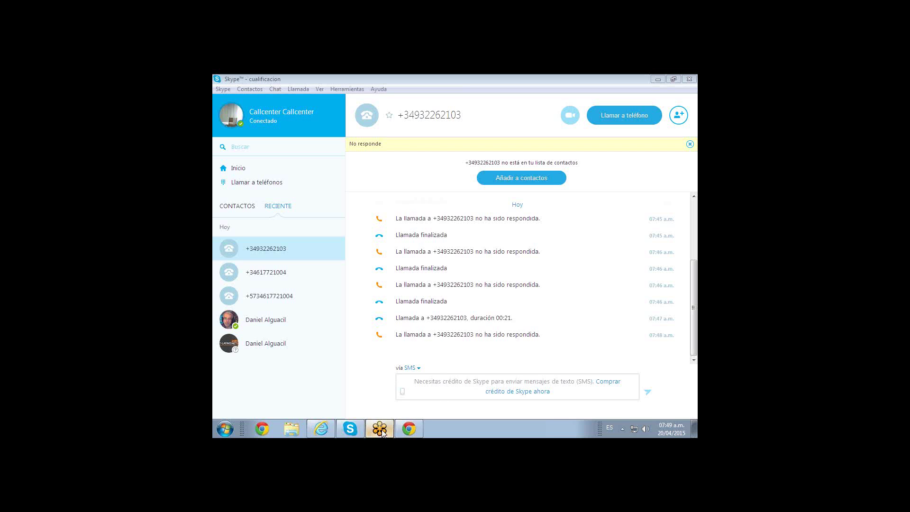
Return to the lead's page in Chrome and open Actividades from the '...' modules menu.
click(419, 432)
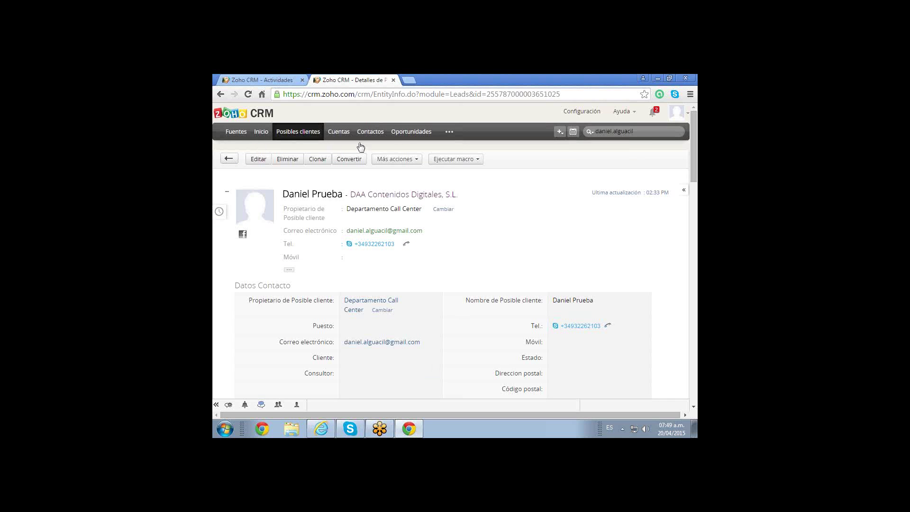
click(449, 133)
click(427, 148)
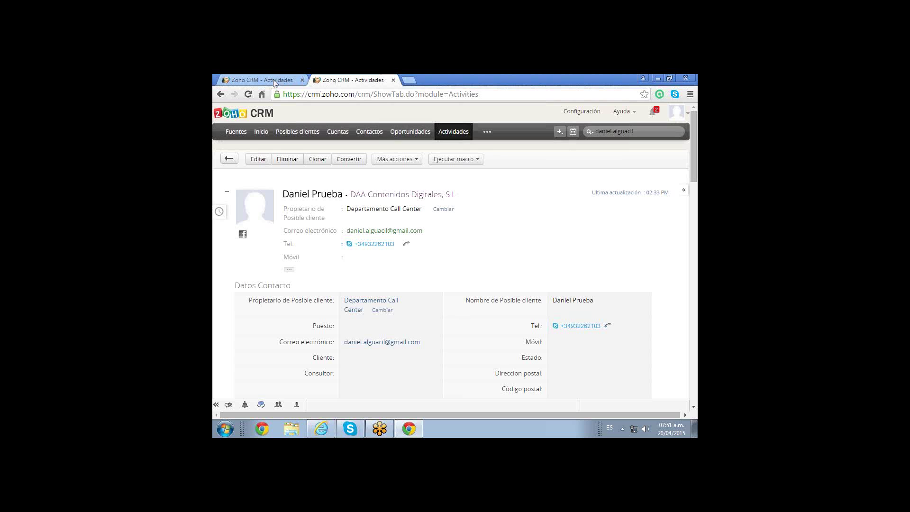
Open the first lead's Cualificación ARX 200415 task from the Actividades list tab.
click(274, 82)
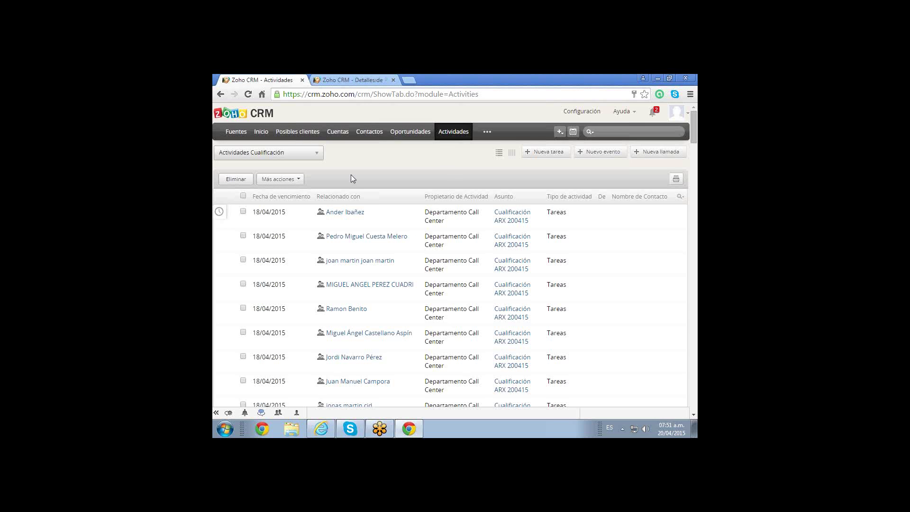
scroll(351, 176, down, 1)
right_click(352, 177)
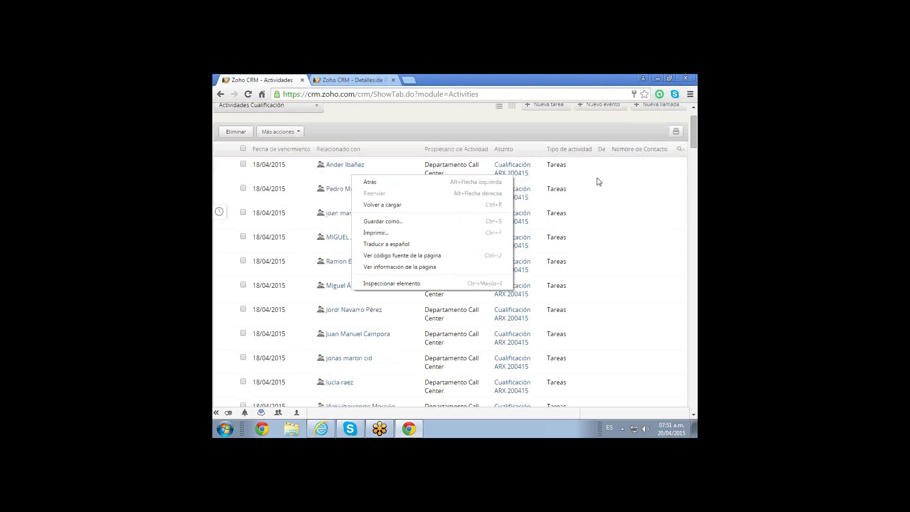
click(596, 183)
click(434, 193)
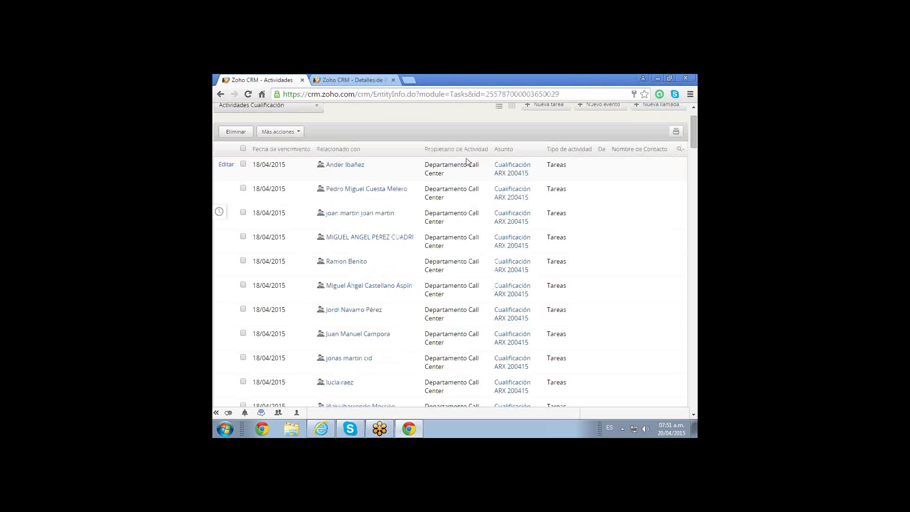
scroll(516, 162, down, 1)
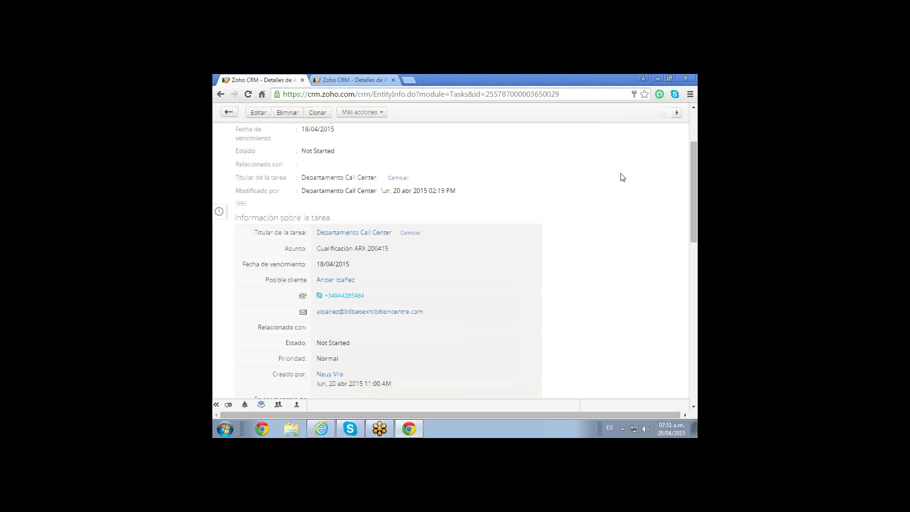
Scroll through the task's Descripción section, then show the second tab's Actividades list.
scroll(623, 177, down, 7)
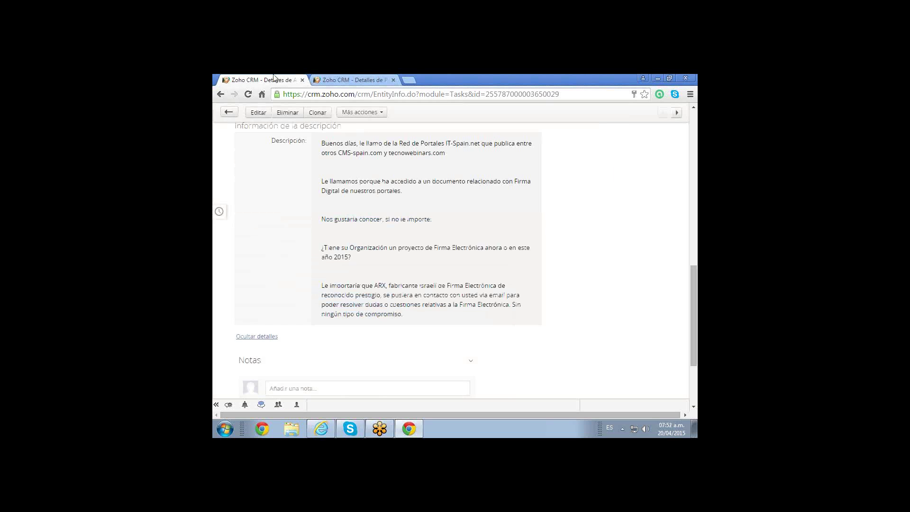
click(345, 79)
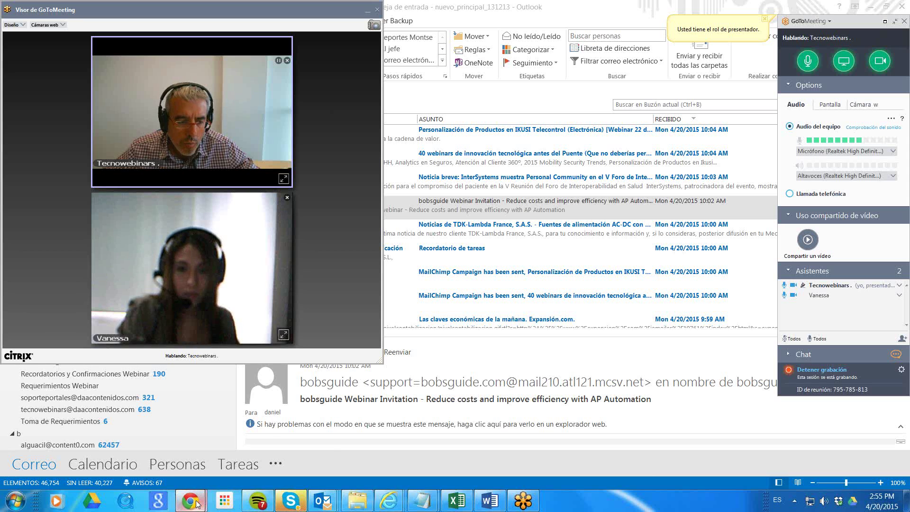
Bring the 'Zoho CRM - Página principal' window with the DAA Contenidos Digitales lead forward.
mouse_move(189, 500)
mouse_move(235, 444)
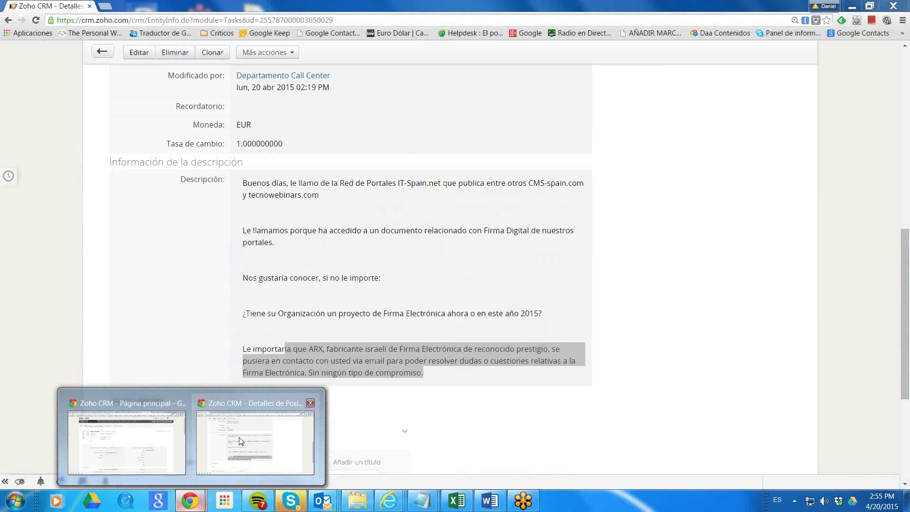
mouse_move(171, 440)
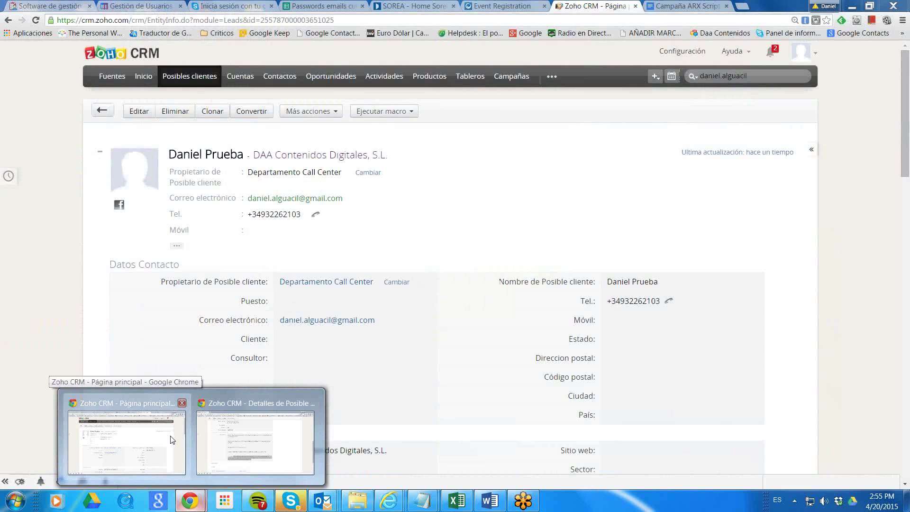
click(172, 440)
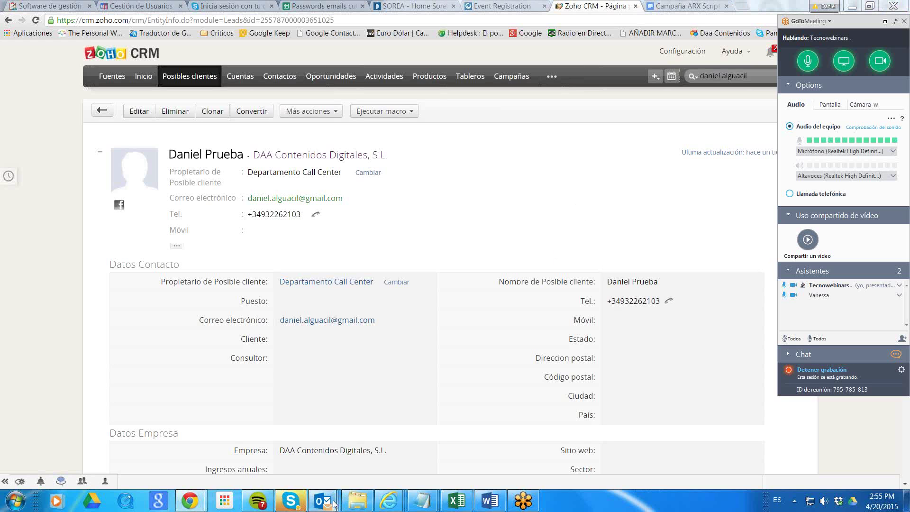
Search the Outlook inbox by subject (Asunto) for 'firma digital'.
mouse_move(323, 501)
click(190, 427)
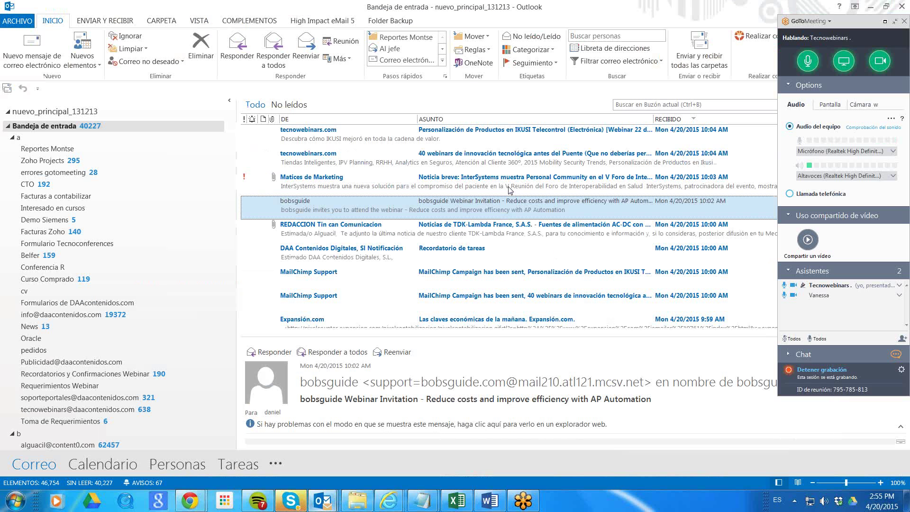
click(676, 105)
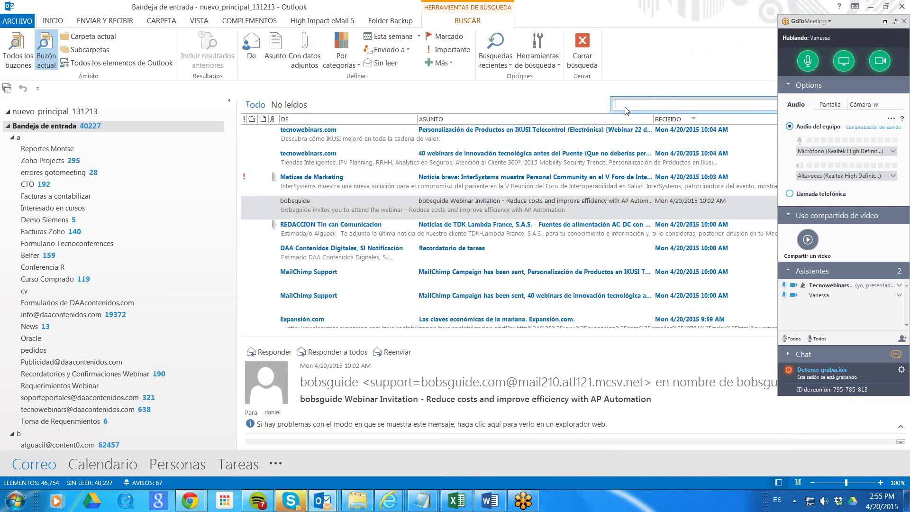
click(279, 49)
text(firma digital)
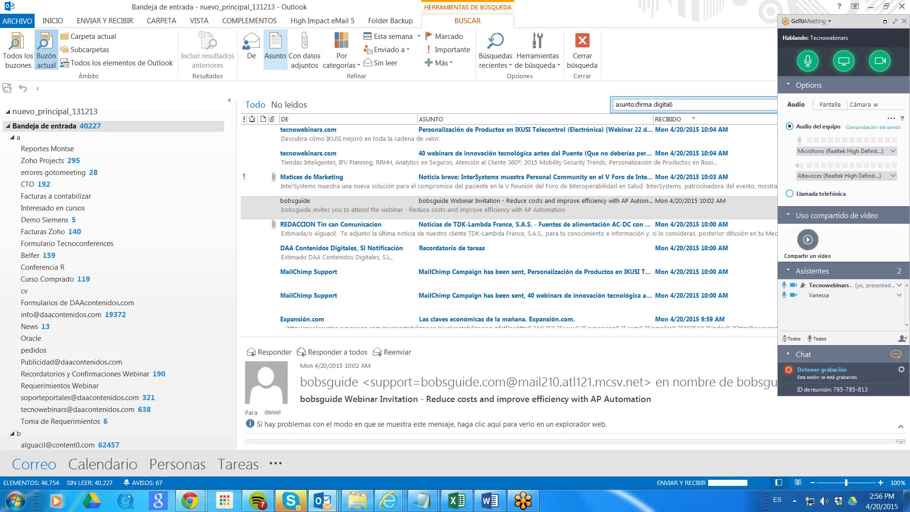
key(Return)
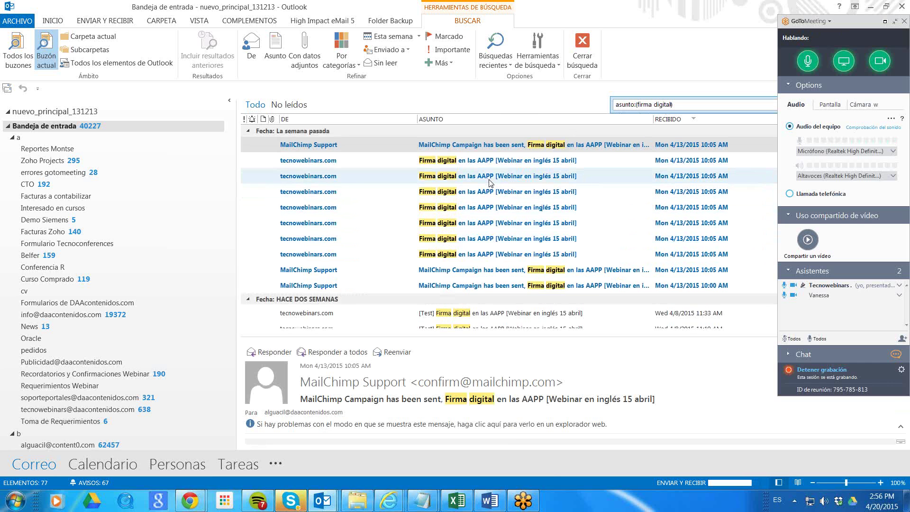
Browse the results and read the 3/23/2015 Firma Digital webinar message.
scroll(500, 229, down, 3)
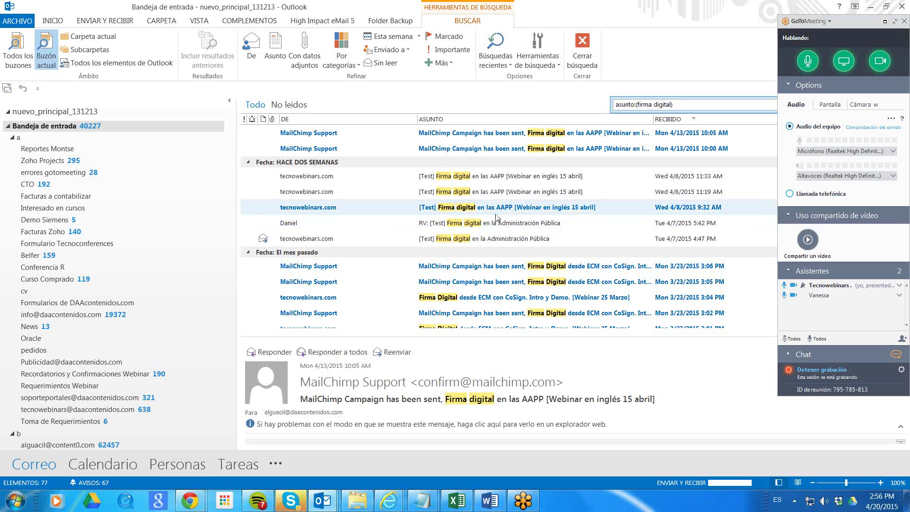
scroll(498, 219, up, 1)
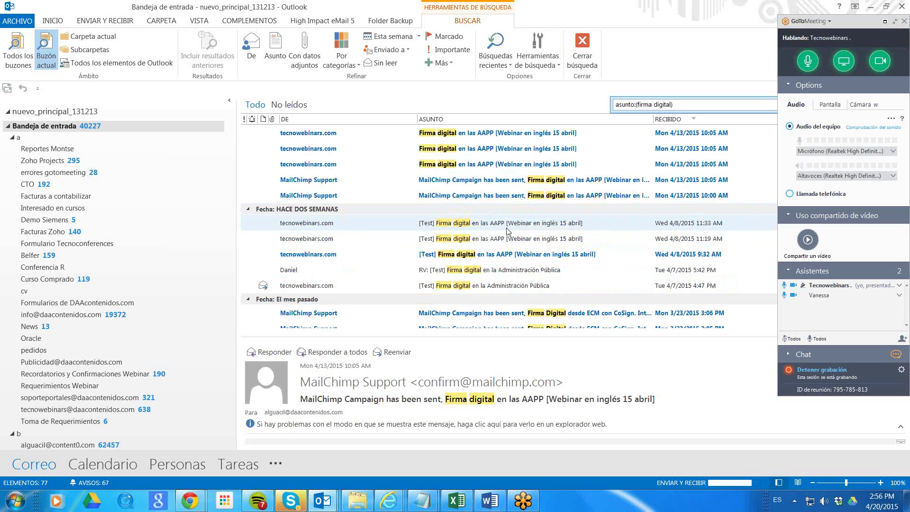
scroll(506, 231, down, 2)
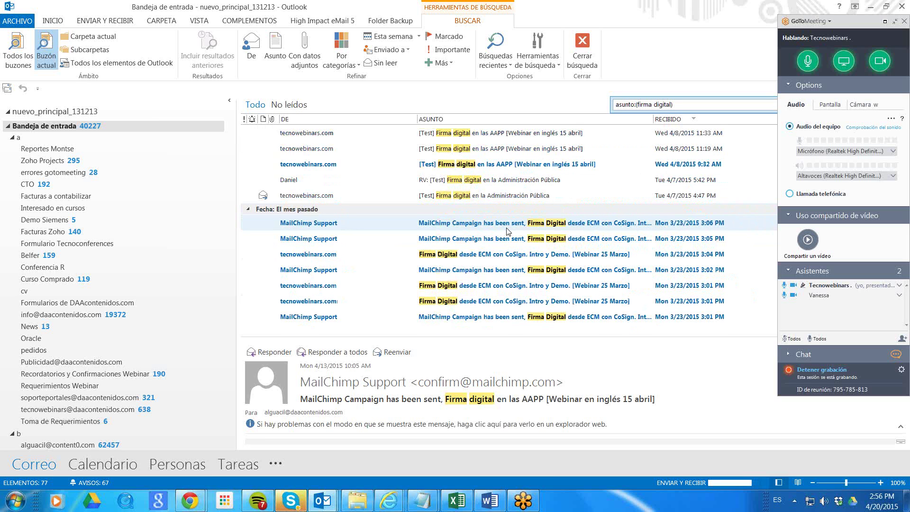
click(499, 286)
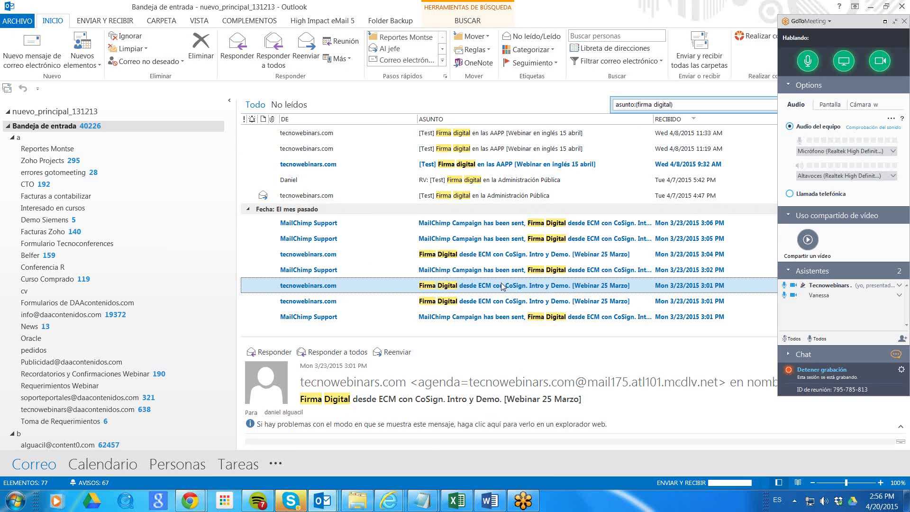
scroll(503, 286, down, 2)
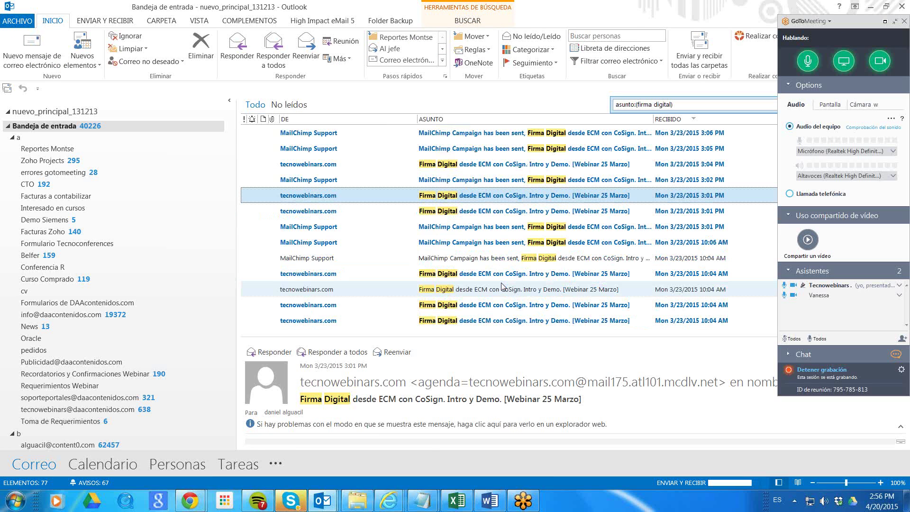
Change the subject search term to 'firma electronica'.
click(670, 105)
key(BackSpace)
key(BackSpace)
key(BackSpace)
key(BackSpace)
key(BackSpace)
text(electronic)
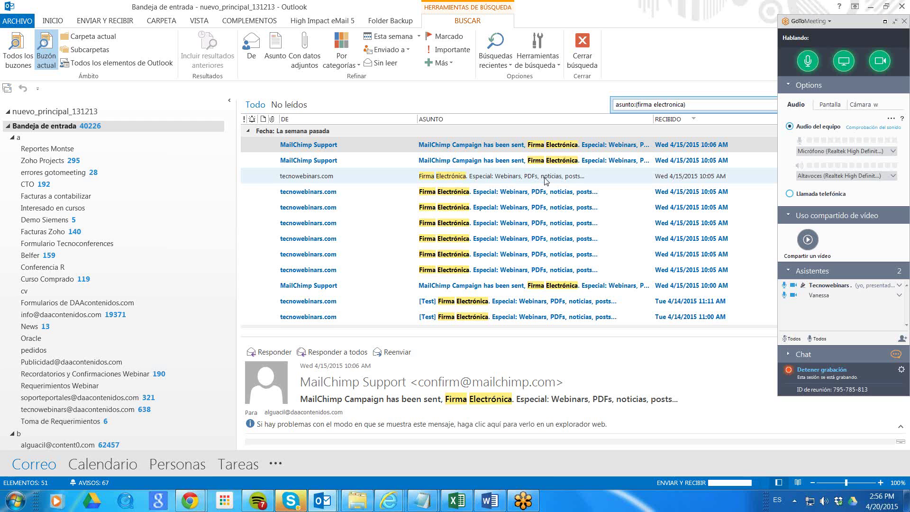
Open the tecnowebinars.com Firma Electrónica newsletter in its own window, read through it, and close it.
click(545, 179)
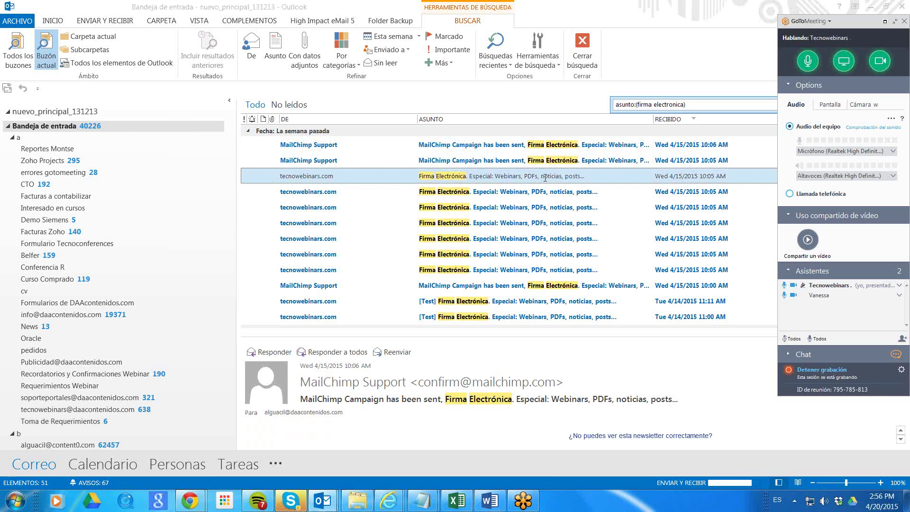
double_click(545, 179)
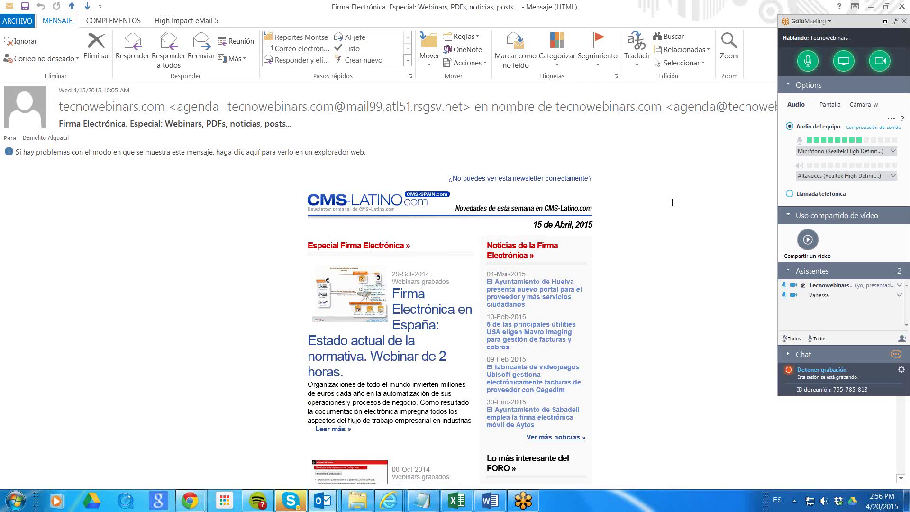
scroll(673, 202, down, 4)
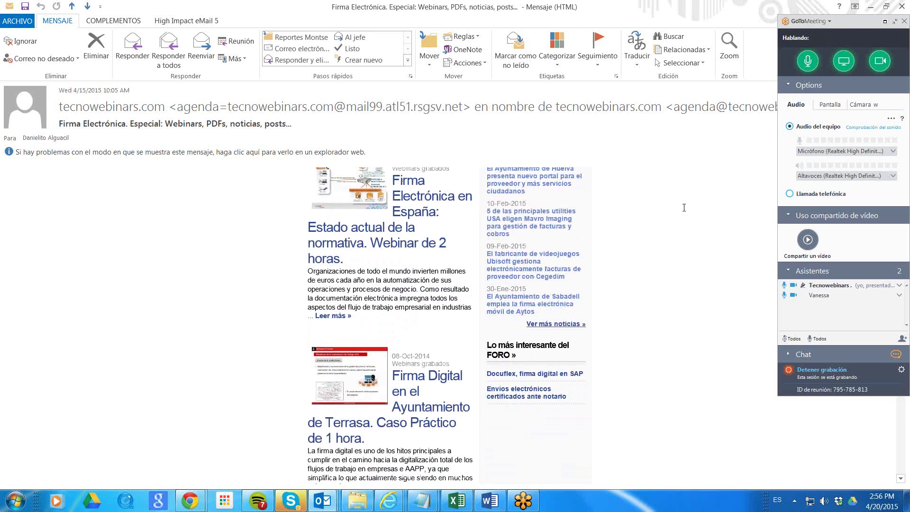
scroll(737, 221, down, 10)
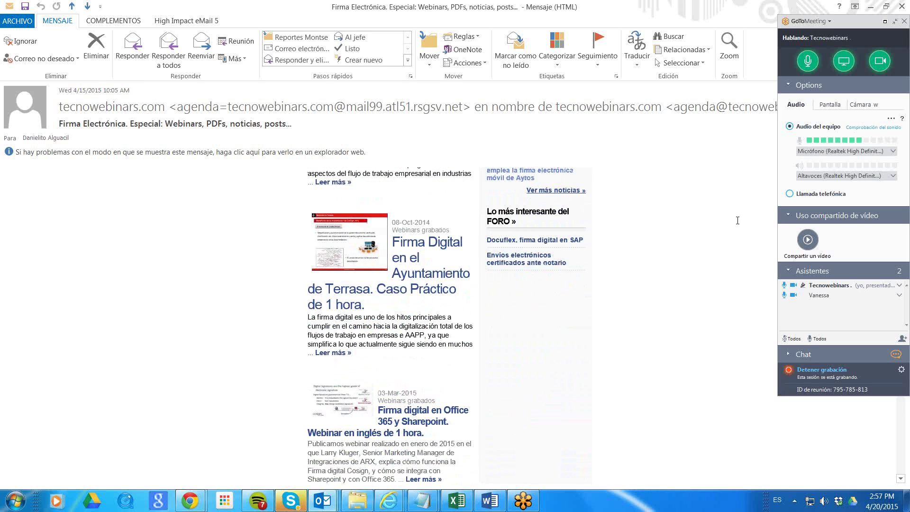
scroll(738, 221, down, 12)
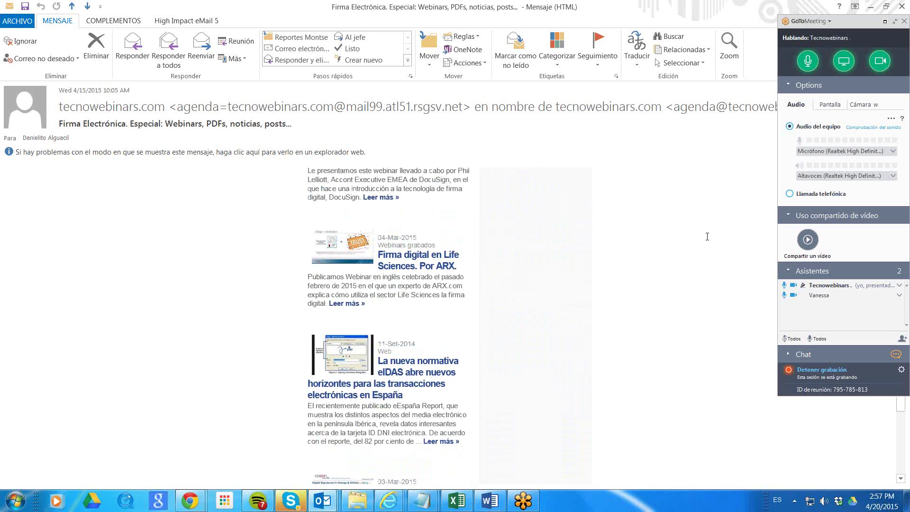
key(Escape)
Glance at the Zoho CRM lead and GoToMeeting viewer, then reopen the Firma Electrónica newsletter in Outlook.
mouse_move(190, 501)
click(426, 237)
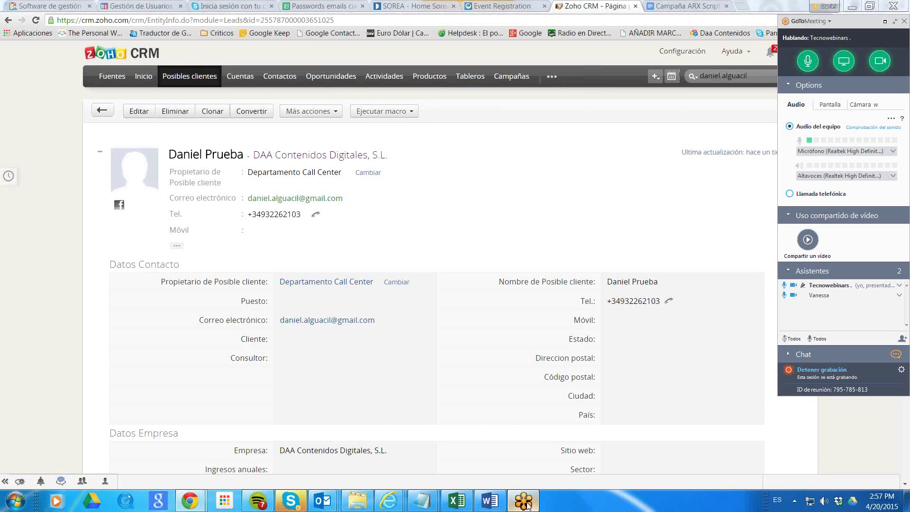
click(523, 501)
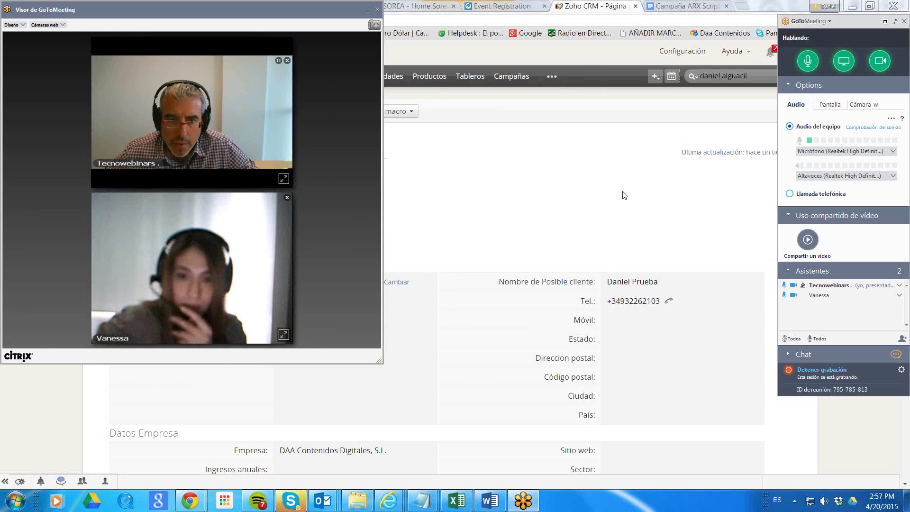
mouse_move(316, 504)
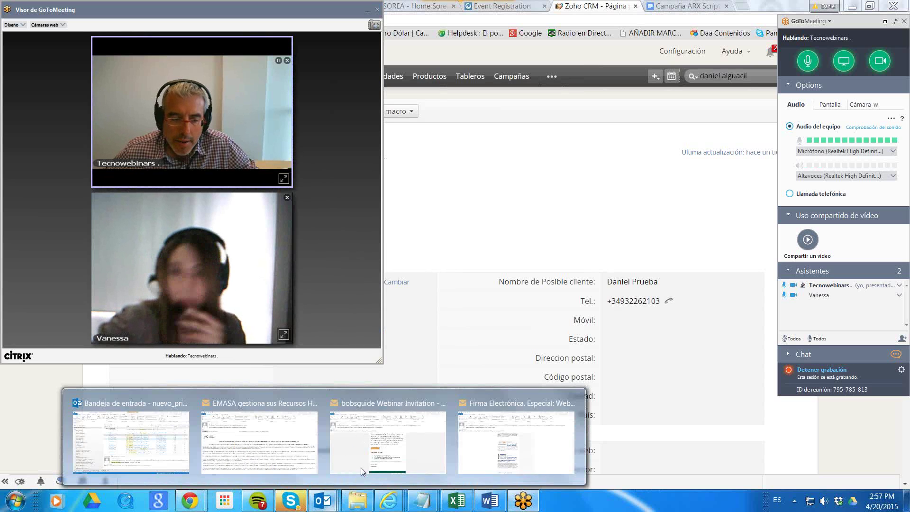
click(508, 418)
scroll(569, 380, up, 12)
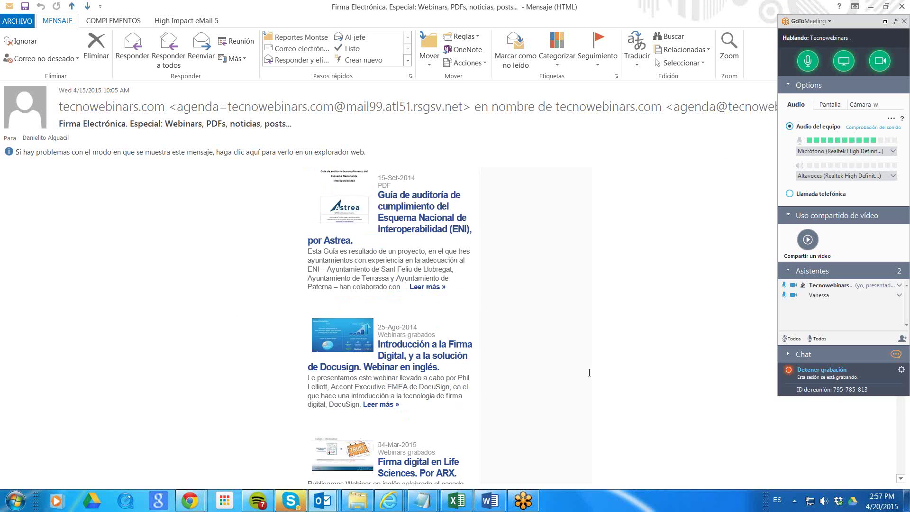
scroll(569, 377, up, 5)
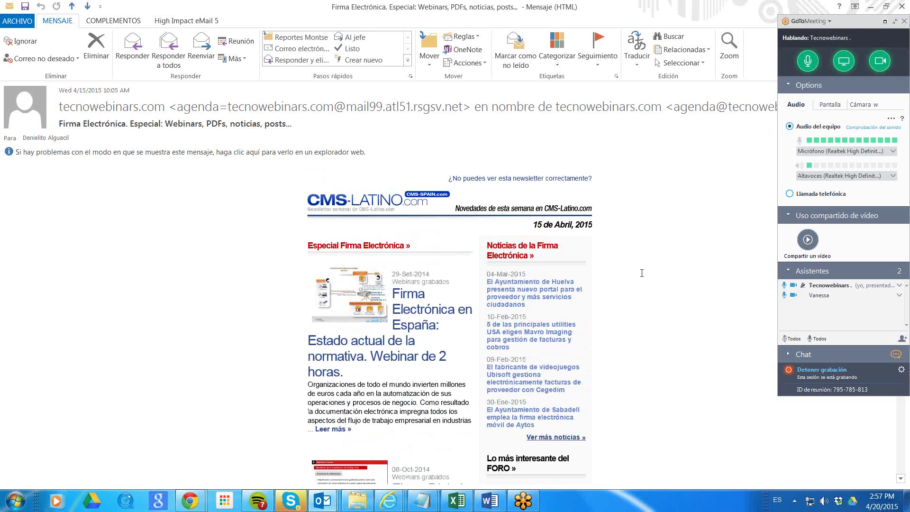
scroll(677, 283, down, 3)
scroll(677, 283, down, 9)
scroll(675, 283, down, 9)
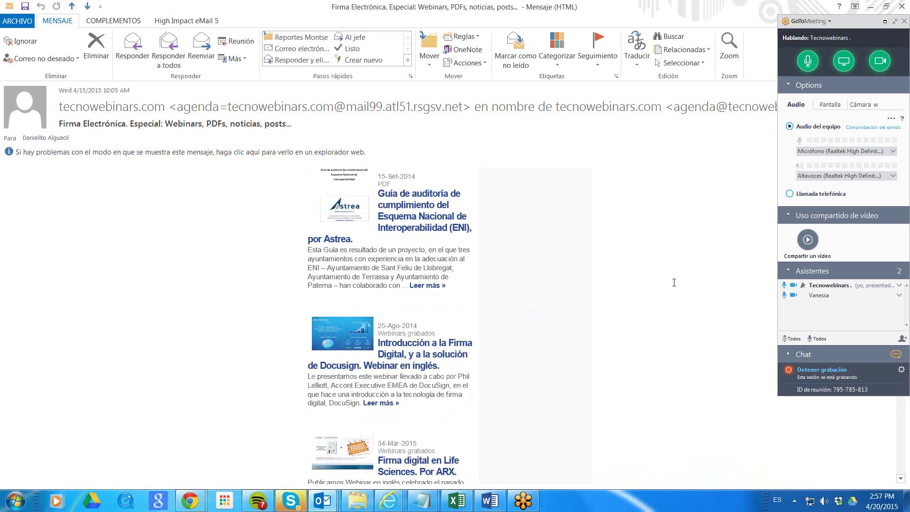
scroll(674, 283, up, 15)
scroll(674, 283, up, 9)
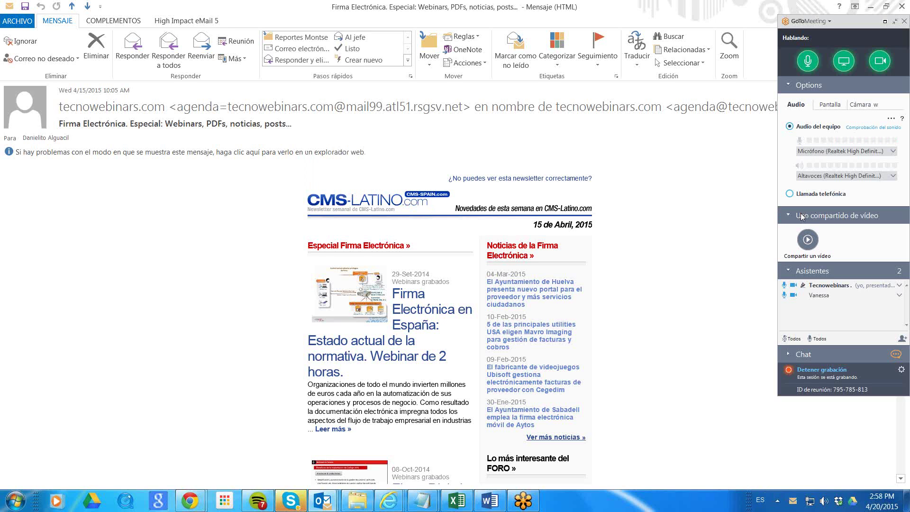
click(524, 500)
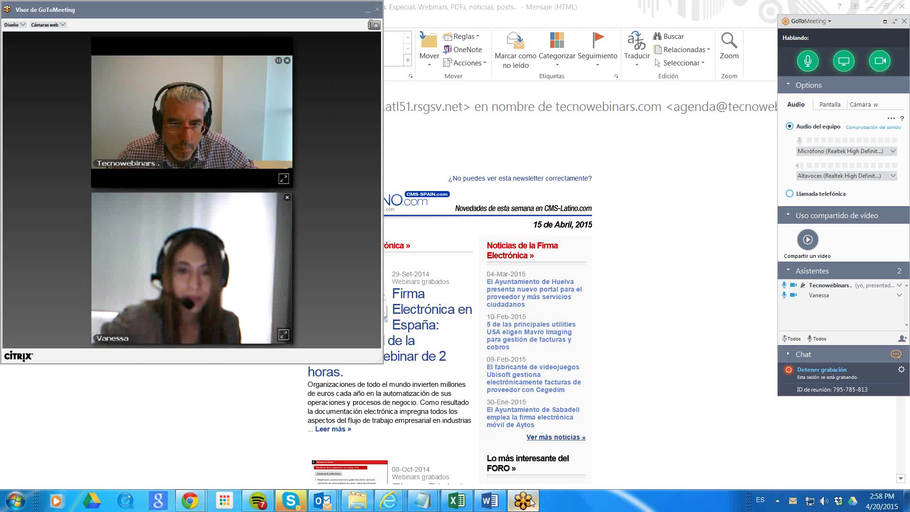
click(700, 286)
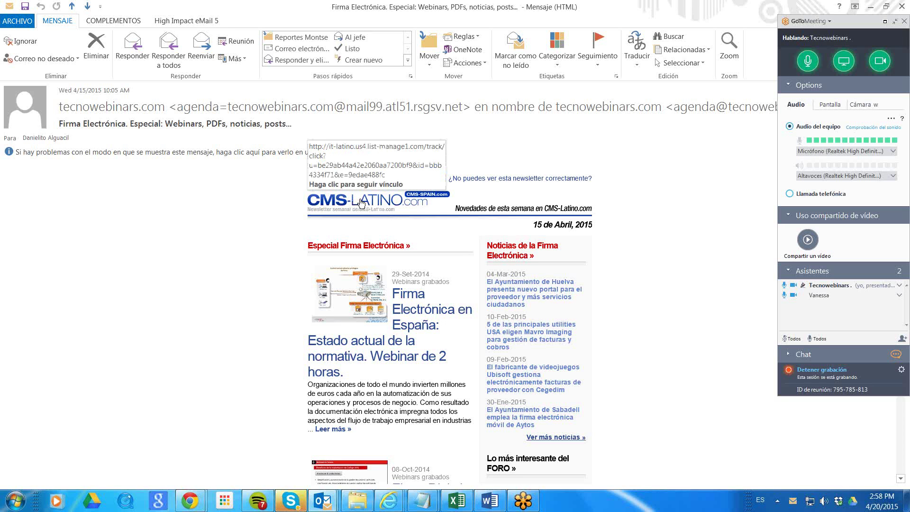
scroll(687, 260, down, 4)
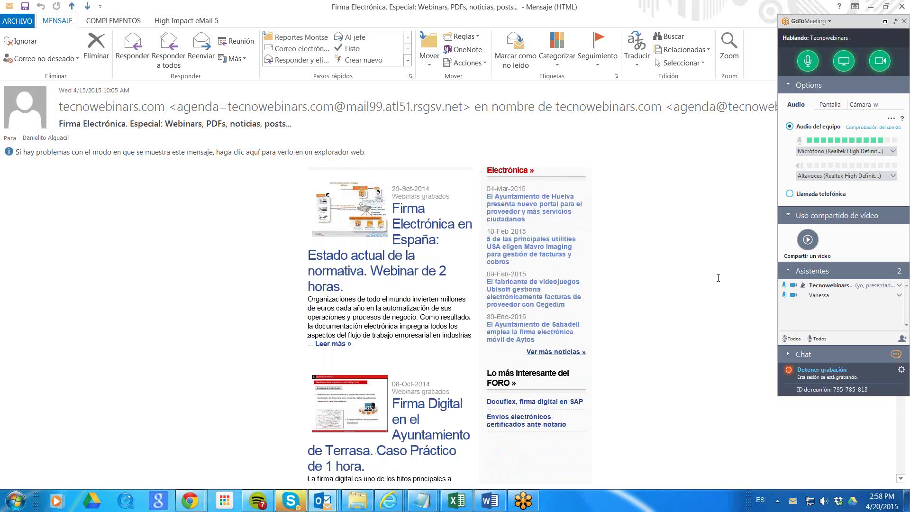
scroll(718, 278, up, 4)
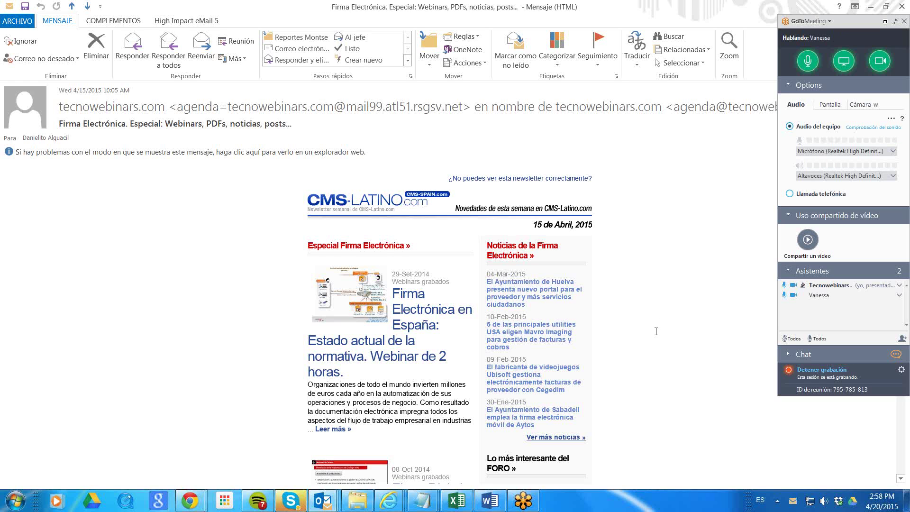
drag(308, 384, 390, 384)
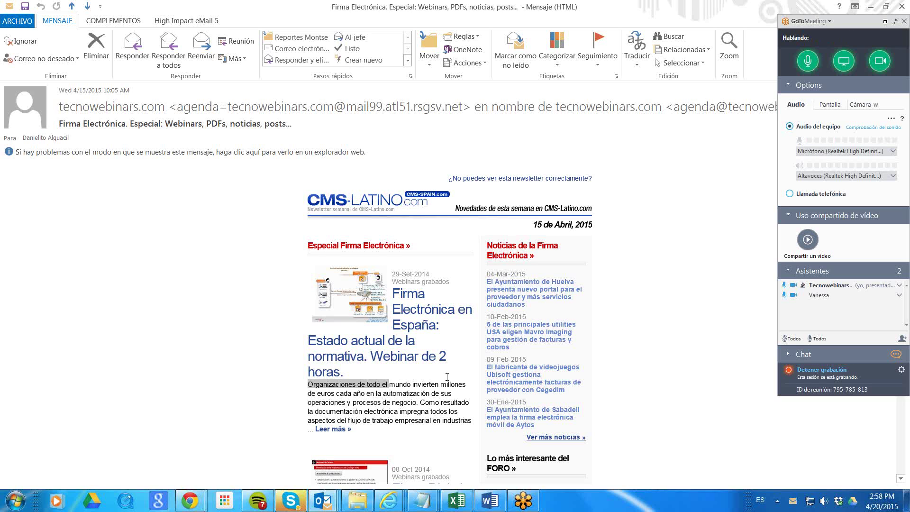
click(524, 501)
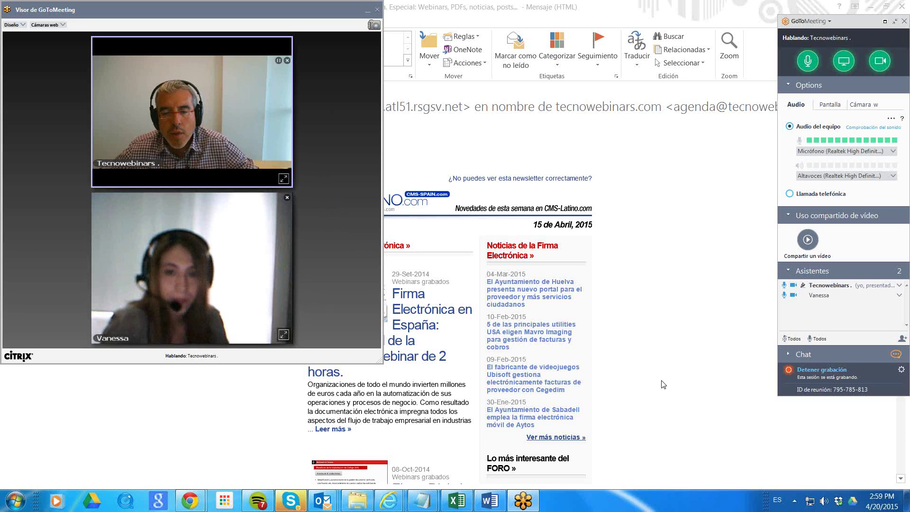
mouse_move(190, 501)
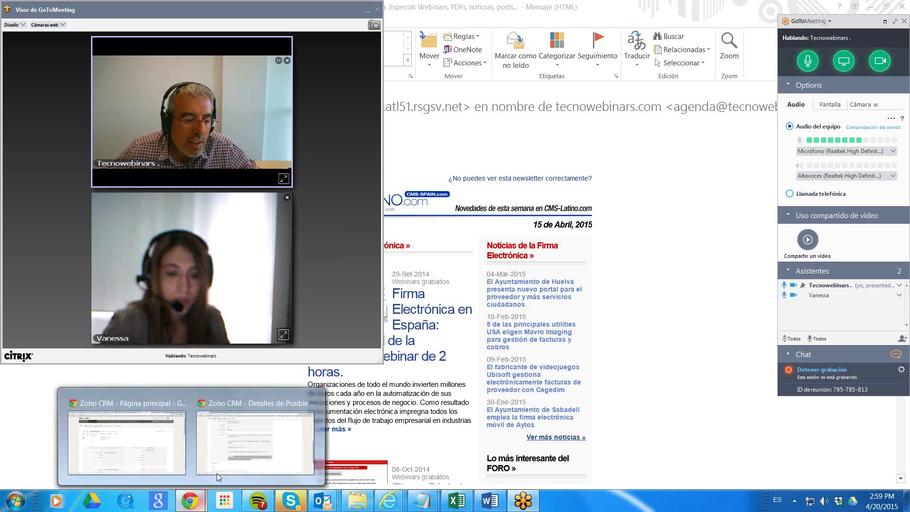
Switch to the Cualificación ARX 200415 task, select the call script's opening paragraphs, and scroll back up.
click(266, 442)
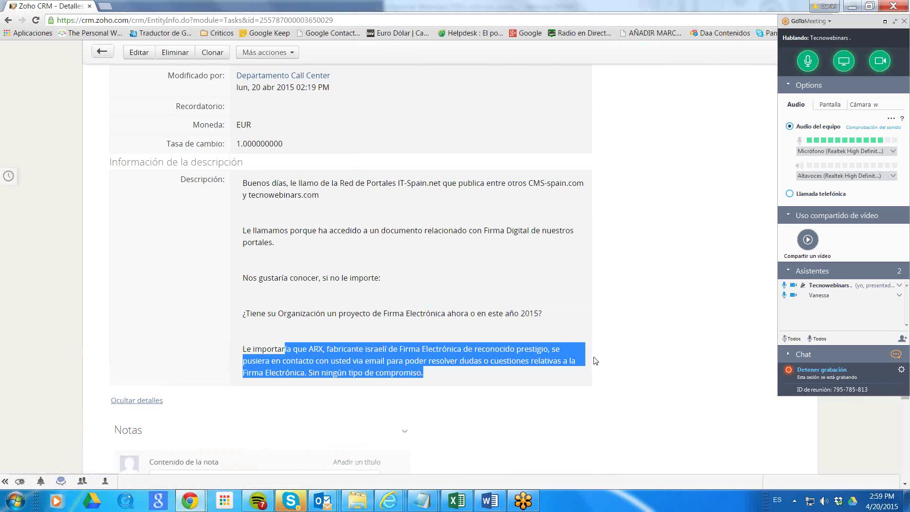
click(494, 185)
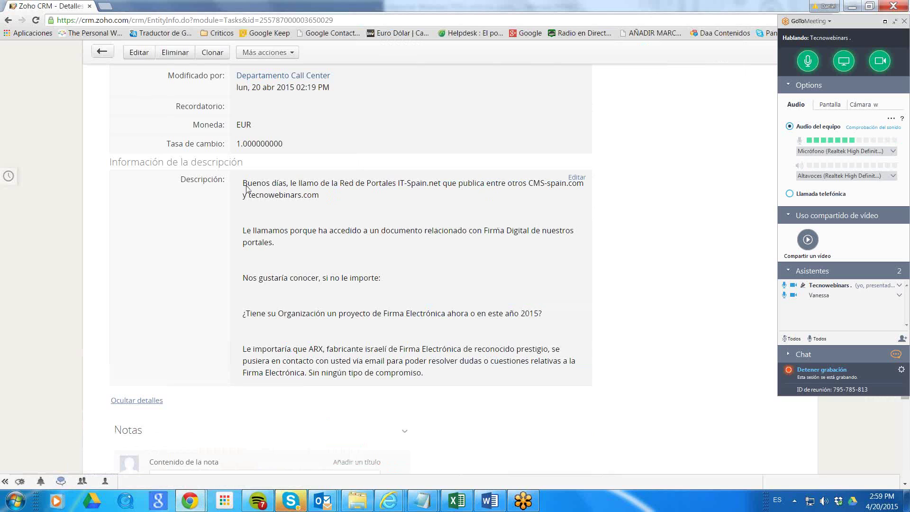
drag(243, 183, 562, 369)
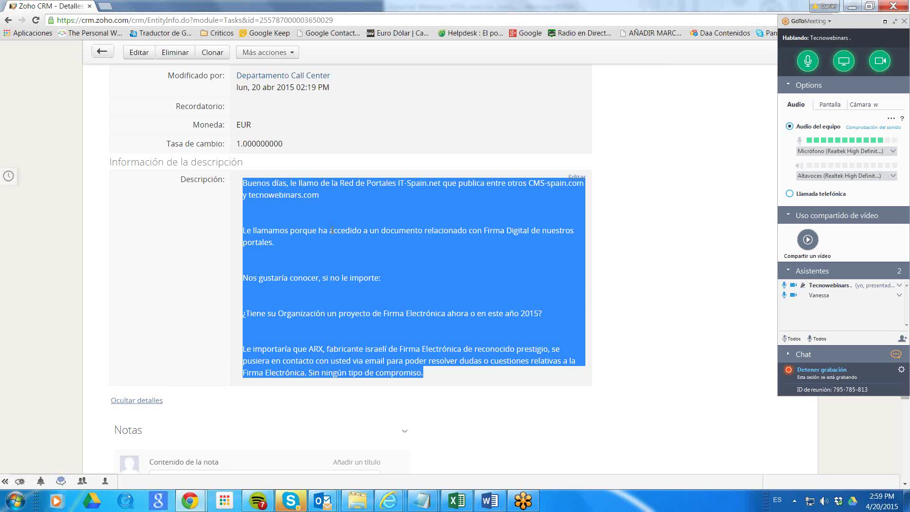
click(303, 202)
drag(243, 182, 488, 373)
scroll(454, 266, up, 7)
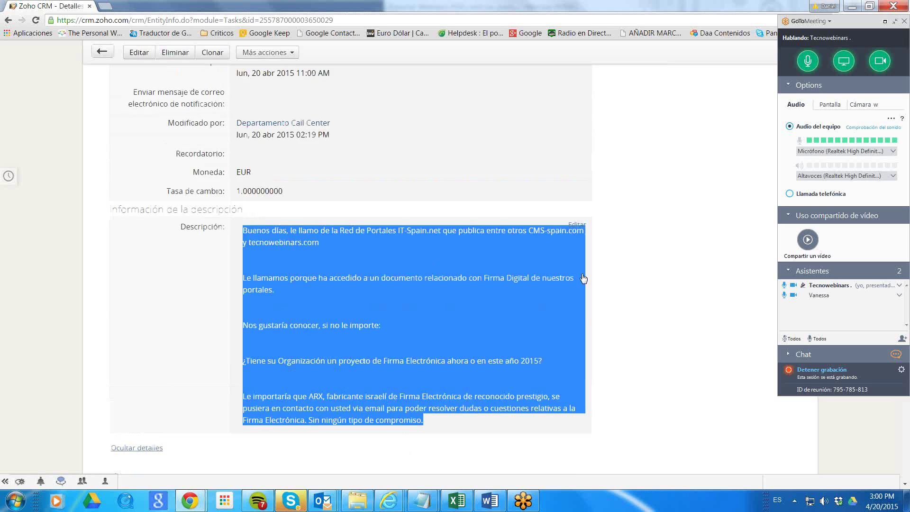
scroll(681, 291, up, 3)
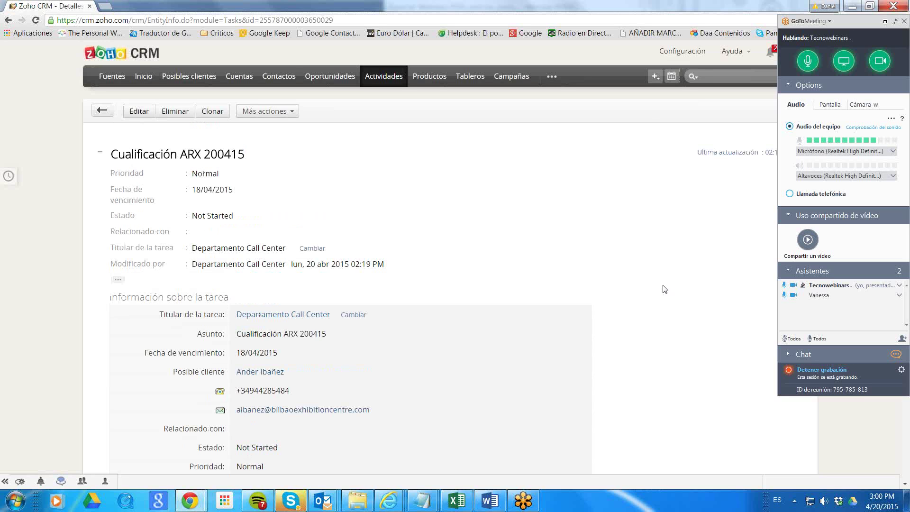
click(523, 501)
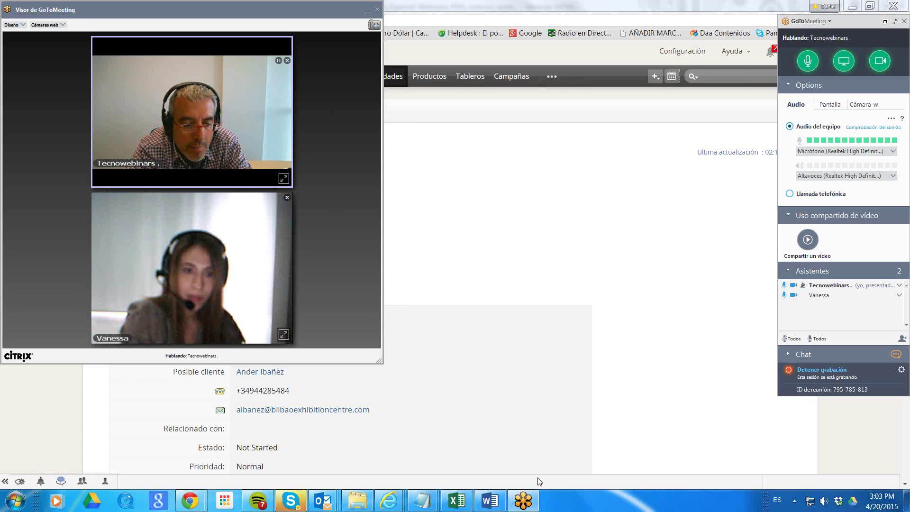
click(462, 266)
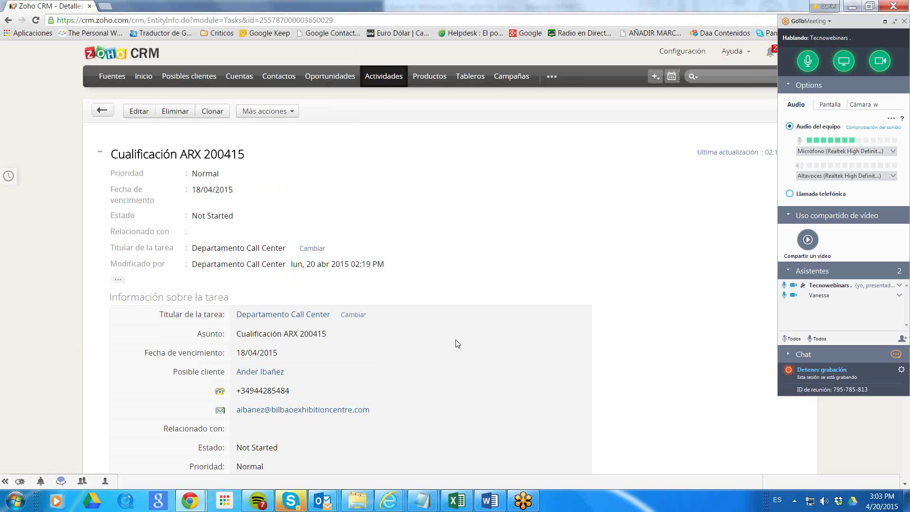
Open the BEC lead from the task and highlight its Datos Cualificación heading.
click(264, 373)
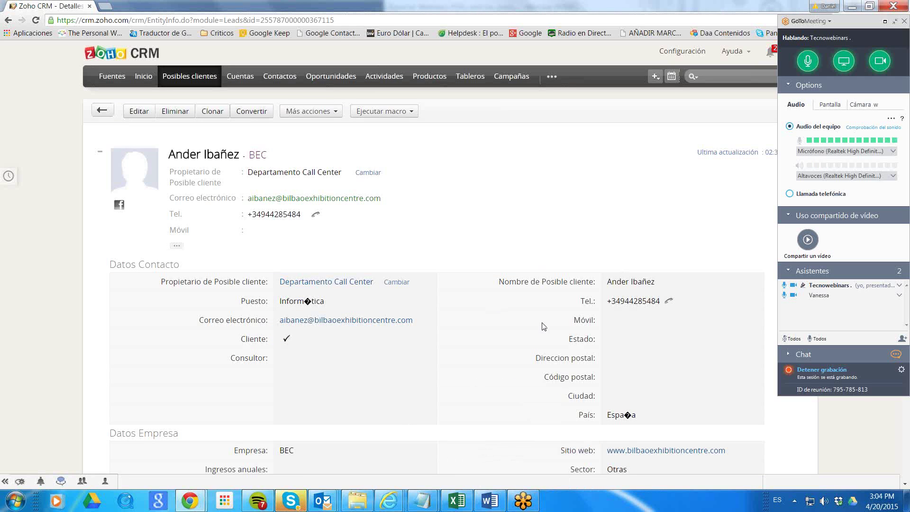
scroll(522, 205, down, 2)
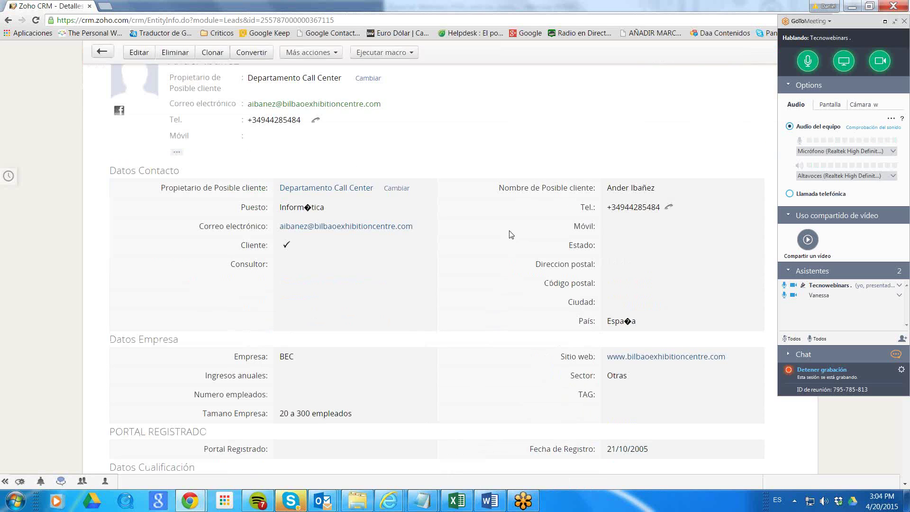
scroll(514, 234, down, 3)
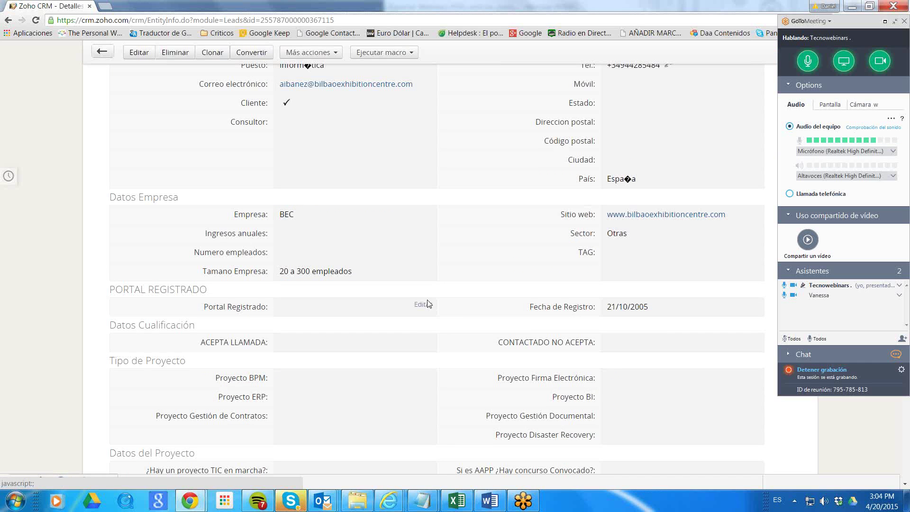
drag(137, 324, 506, 327)
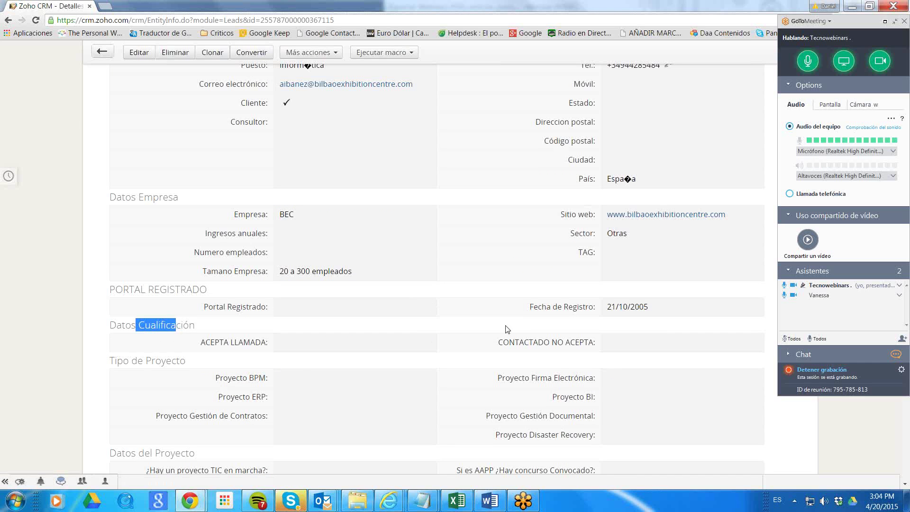
scroll(287, 216, up, 5)
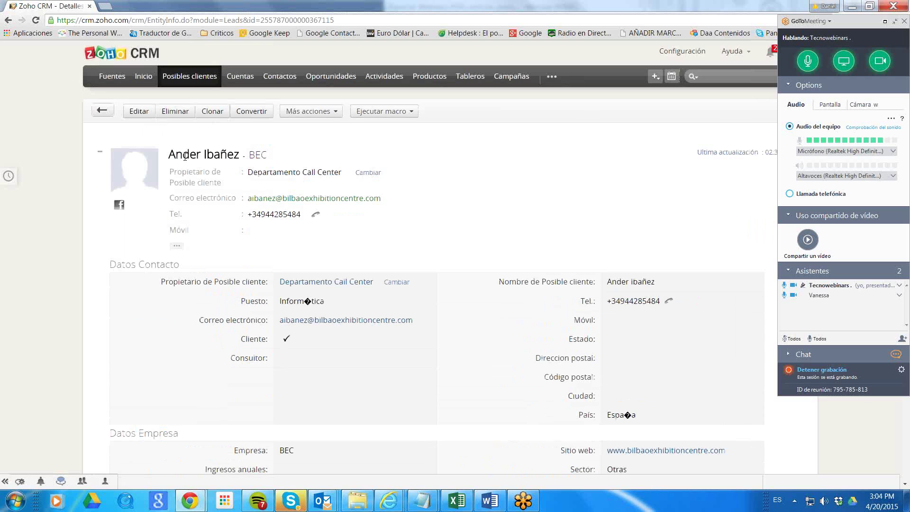
scroll(190, 161, down, 2)
scroll(190, 165, down, 3)
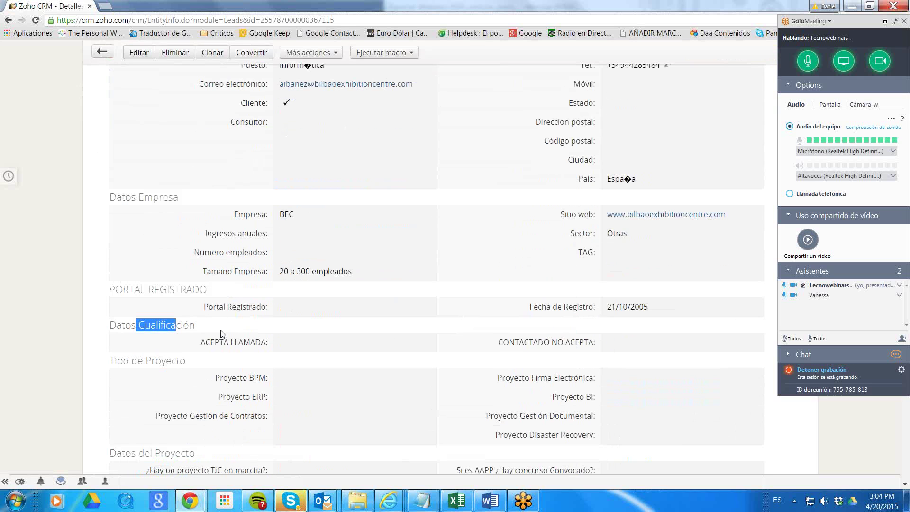
drag(110, 327, 232, 327)
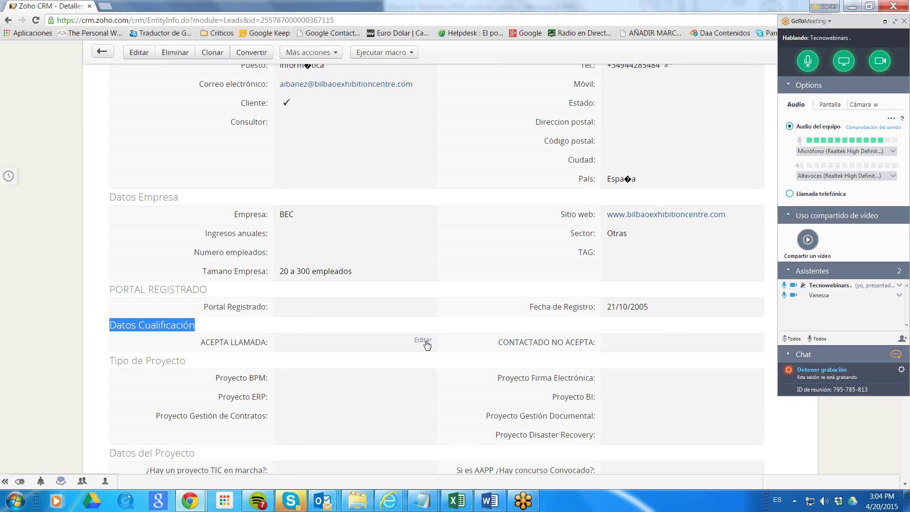
Set ACEPTA LLAMADA to 20/04/2015 with the date picker and save.
click(423, 341)
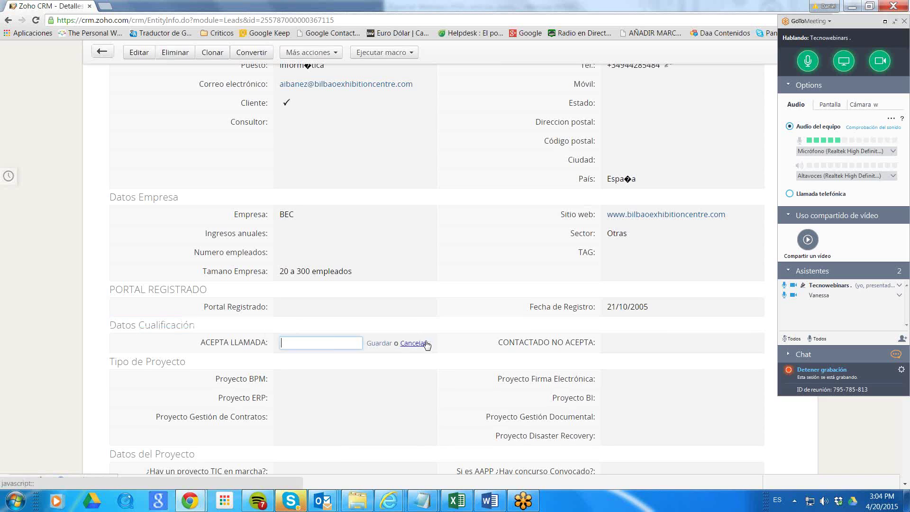
click(337, 344)
click(296, 440)
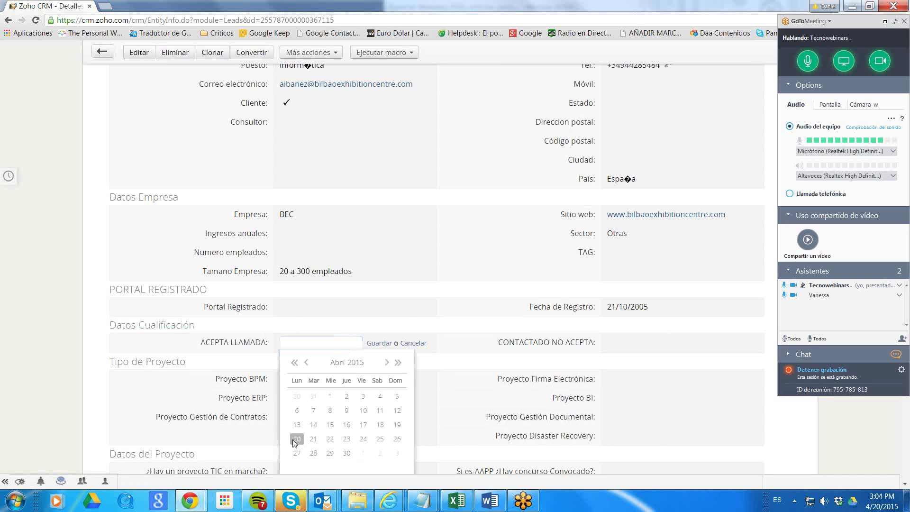
click(386, 344)
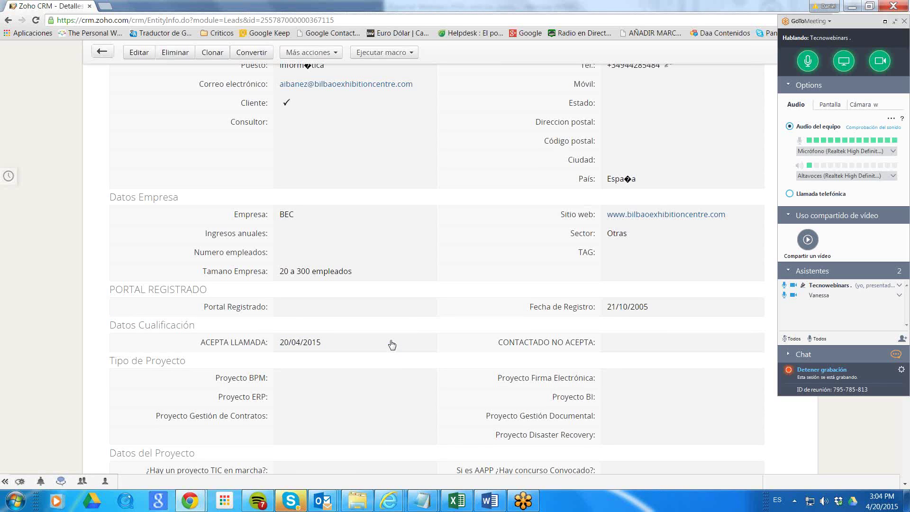
Start deleting the ACEPTA LLAMADA date but cancel, keeping 20/04/2015.
click(423, 341)
key(ctrl+a)
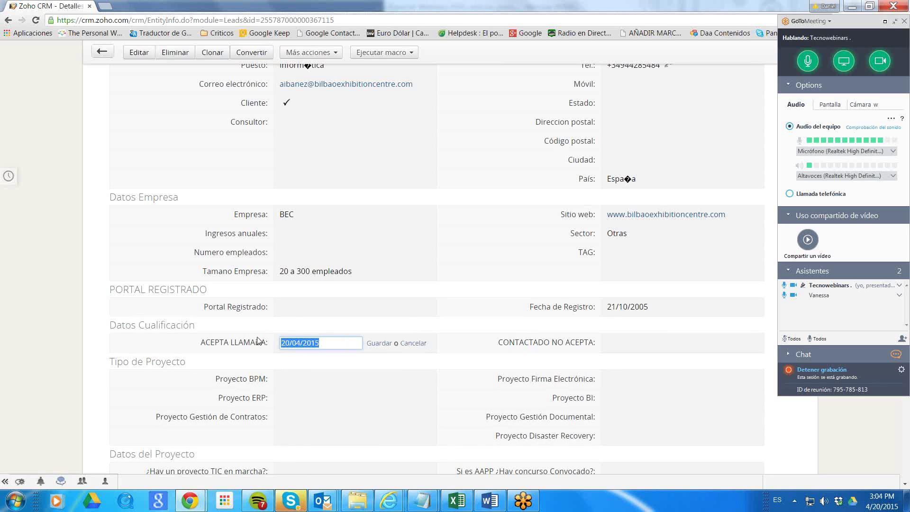
key(BackSpace)
click(407, 343)
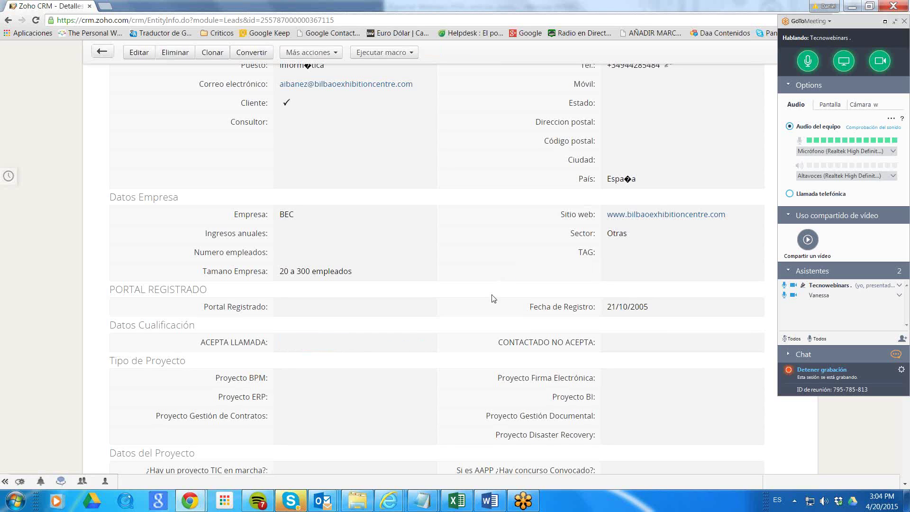
Pick 20/04/2015 for ACEPTA LLAMADA again and save it.
click(424, 342)
click(328, 343)
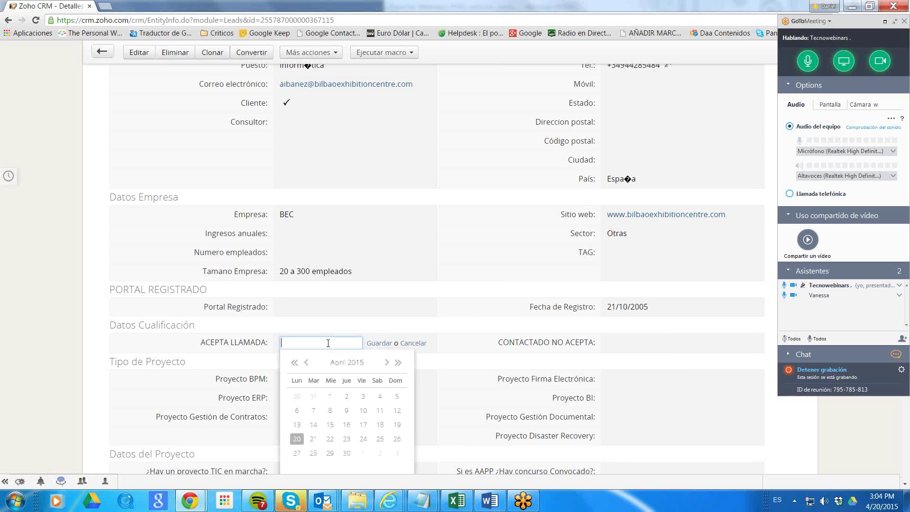
click(297, 440)
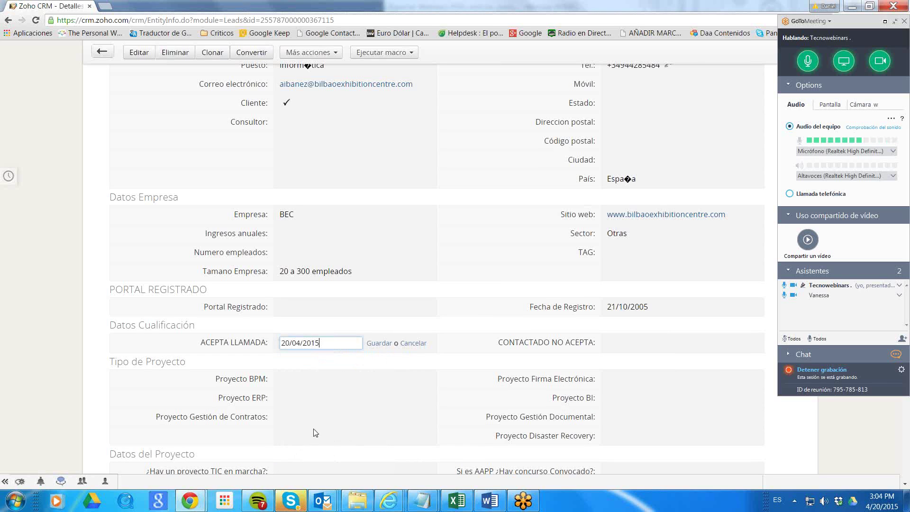
click(379, 343)
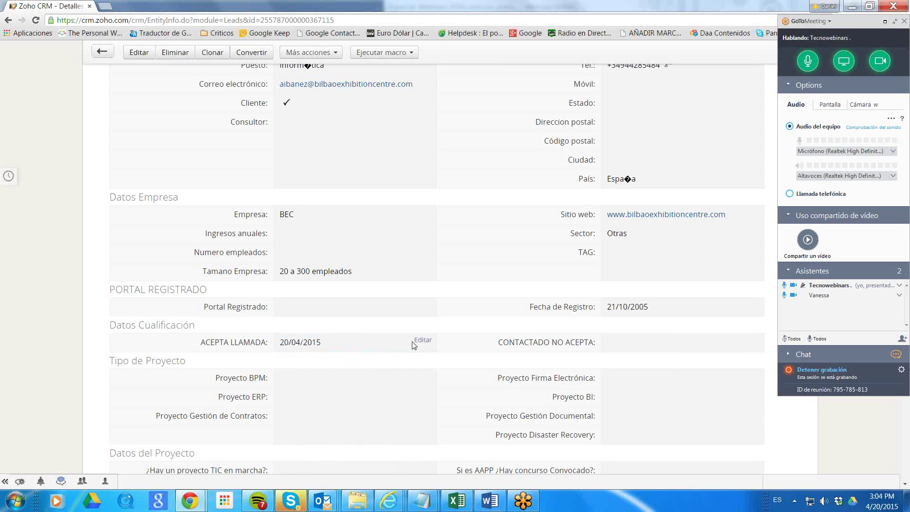
Clear the ACEPTA LLAMADA date and save the field empty.
click(413, 344)
key(Delete)
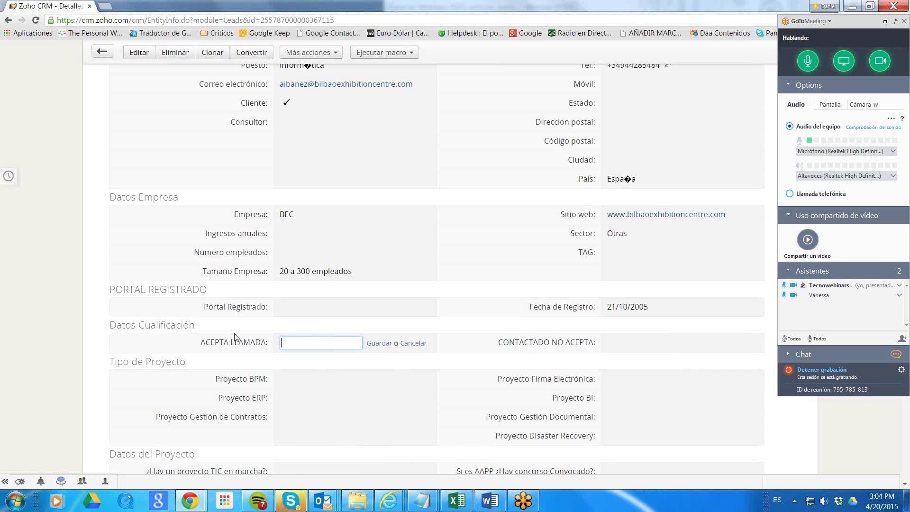
key(ctrl+z)
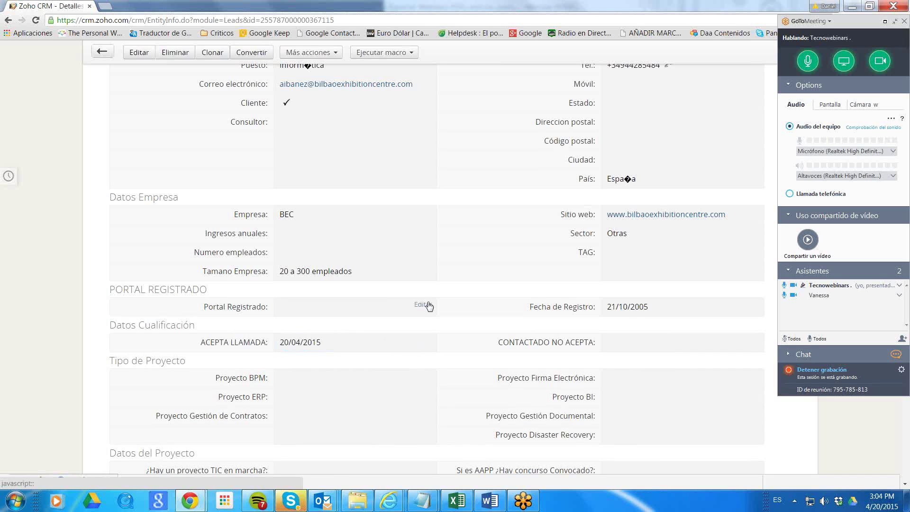
key(ctrl+a)
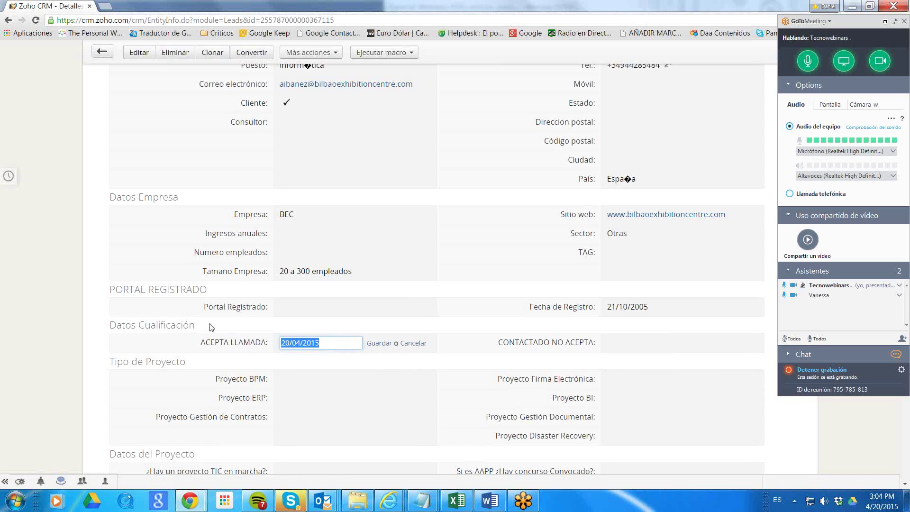
key(Delete)
click(380, 344)
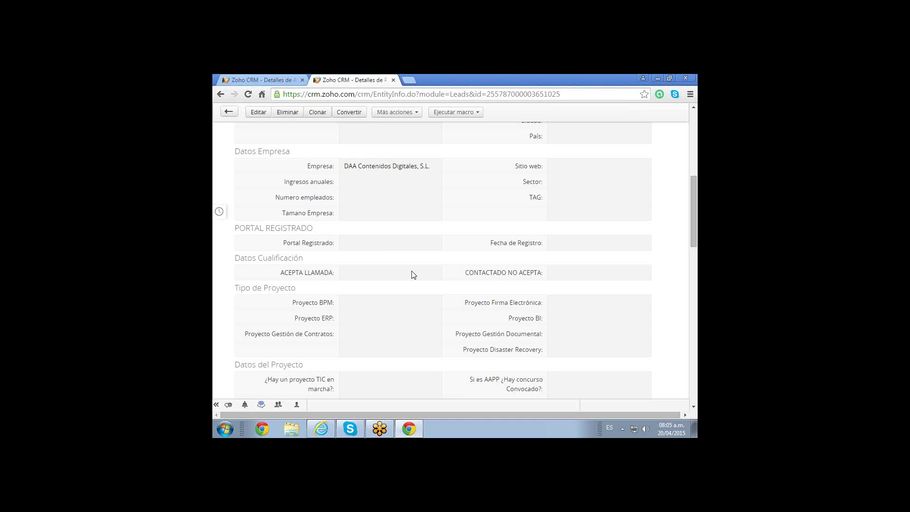
Scroll the DAA Contenidos Digitales lead to Datos Cualificación, resting on the ACEPTA LLAMADA row.
scroll(414, 275, down, 1)
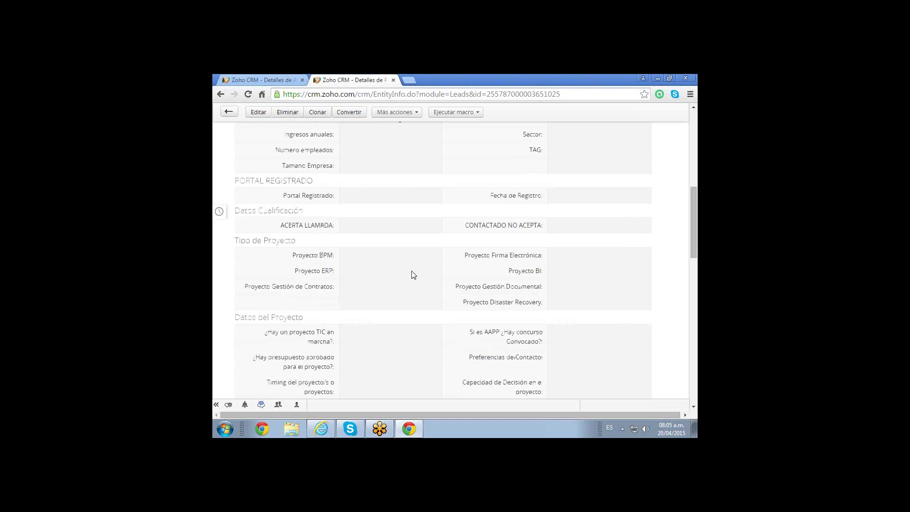
scroll(414, 275, down, 3)
scroll(412, 273, down, 2)
scroll(410, 272, up, 2)
scroll(696, 347, up, 6)
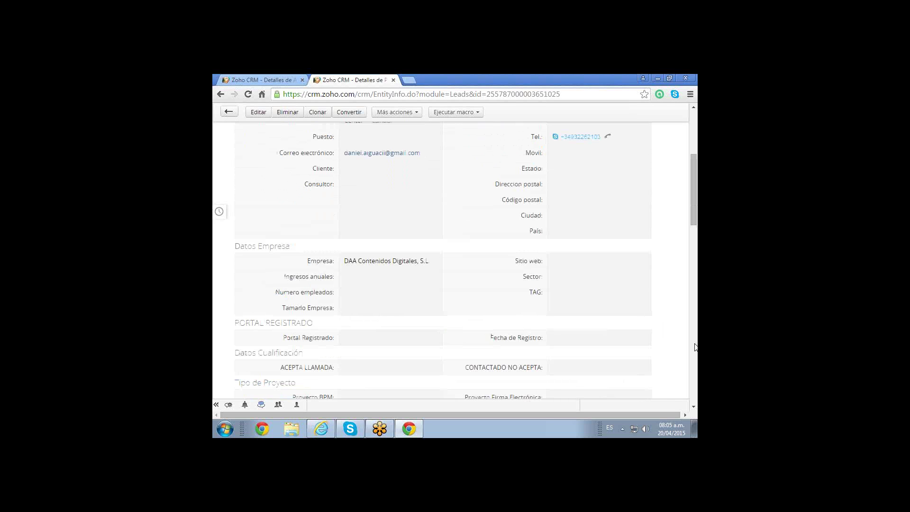
scroll(695, 347, up, 4)
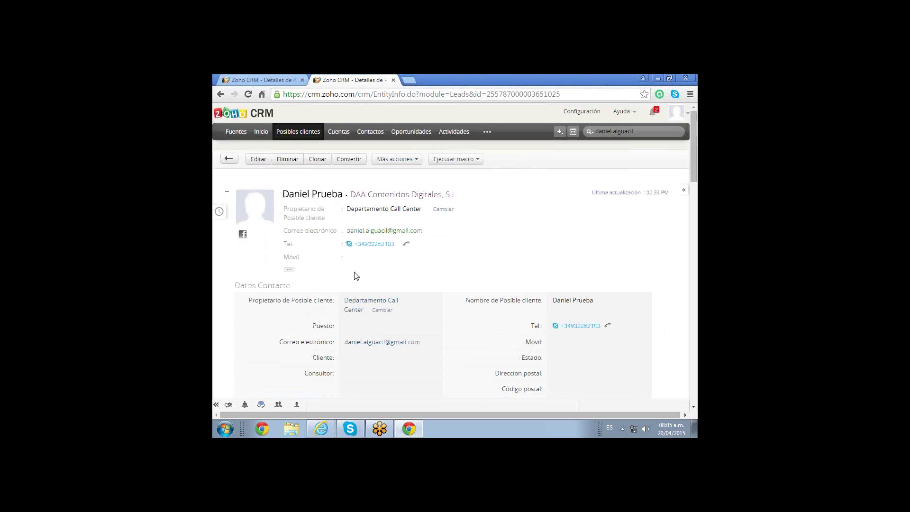
scroll(356, 276, down, 1)
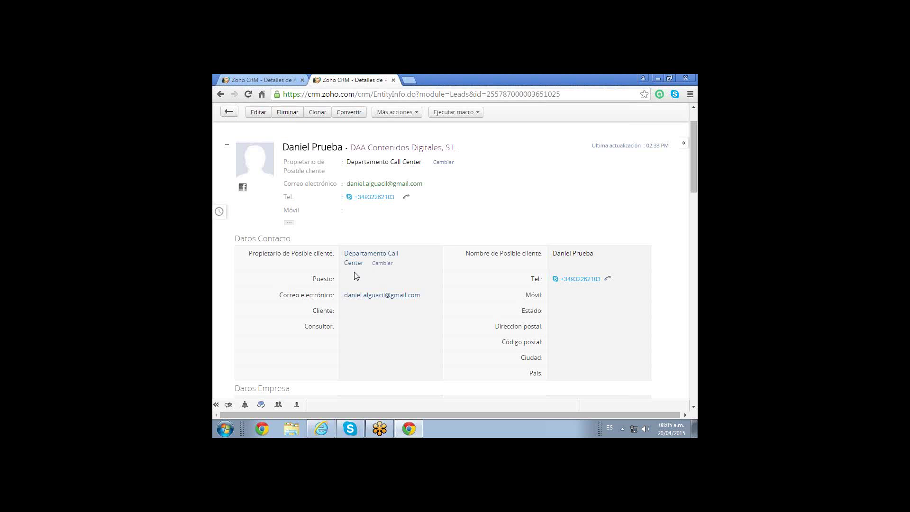
scroll(357, 276, down, 2)
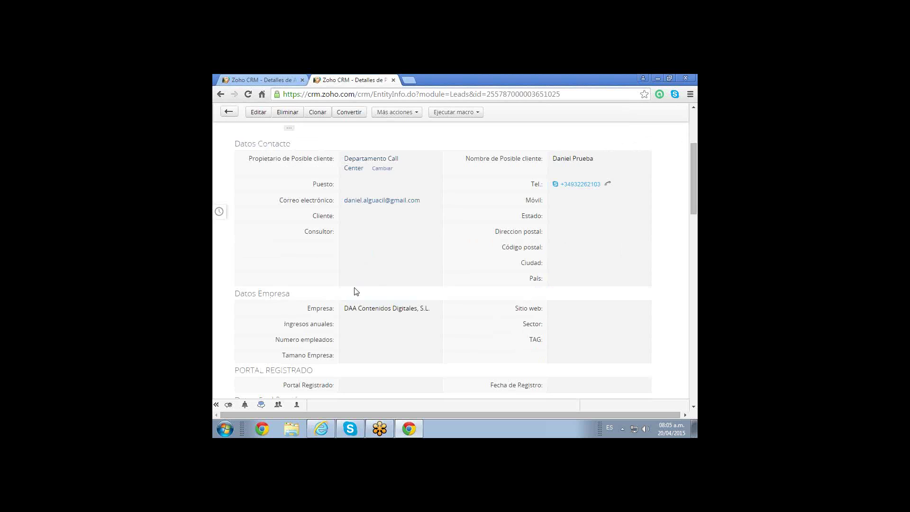
scroll(352, 320, down, 10)
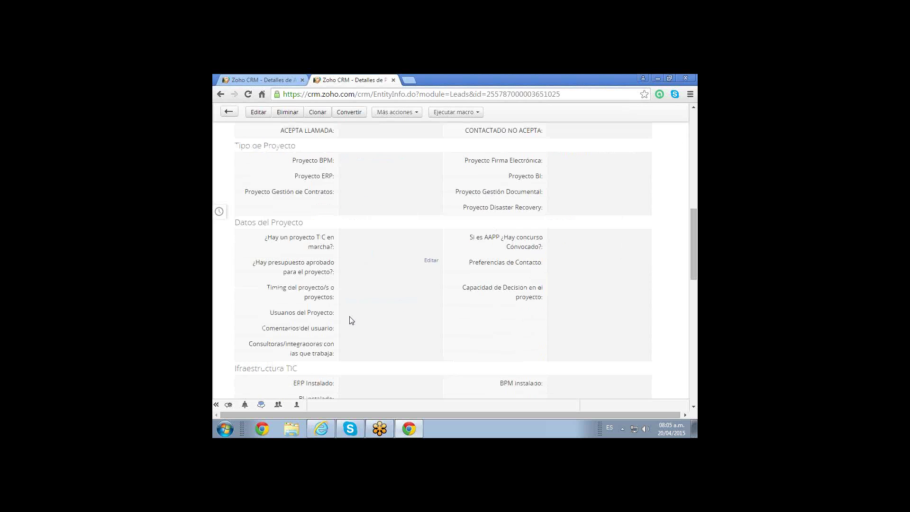
scroll(352, 320, up, 1)
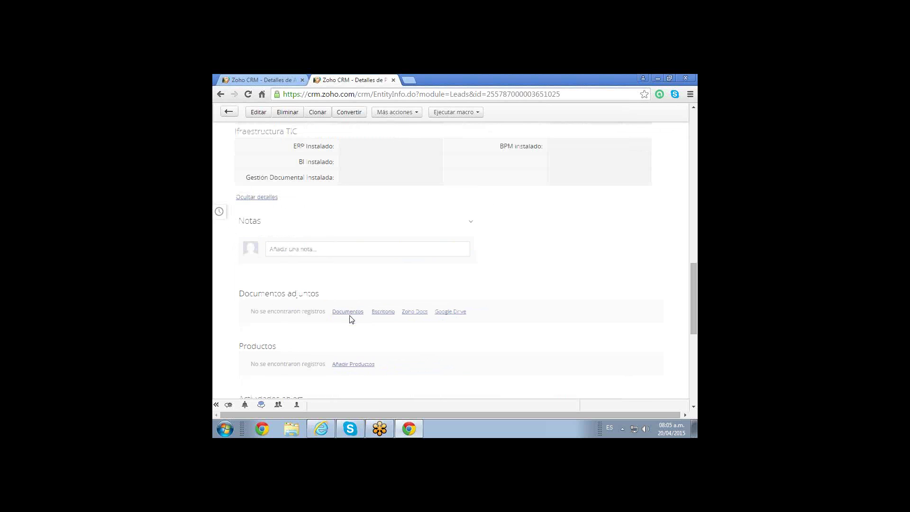
scroll(352, 319, up, 7)
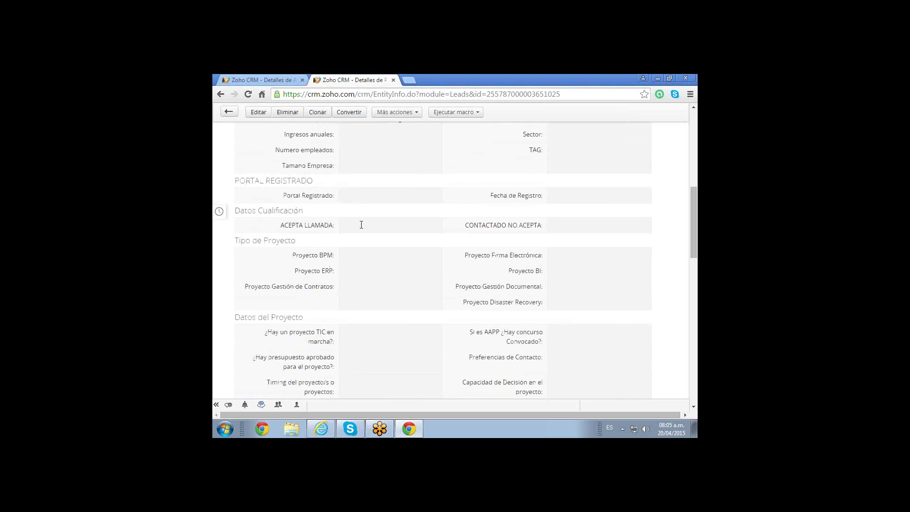
mouse_move(407, 229)
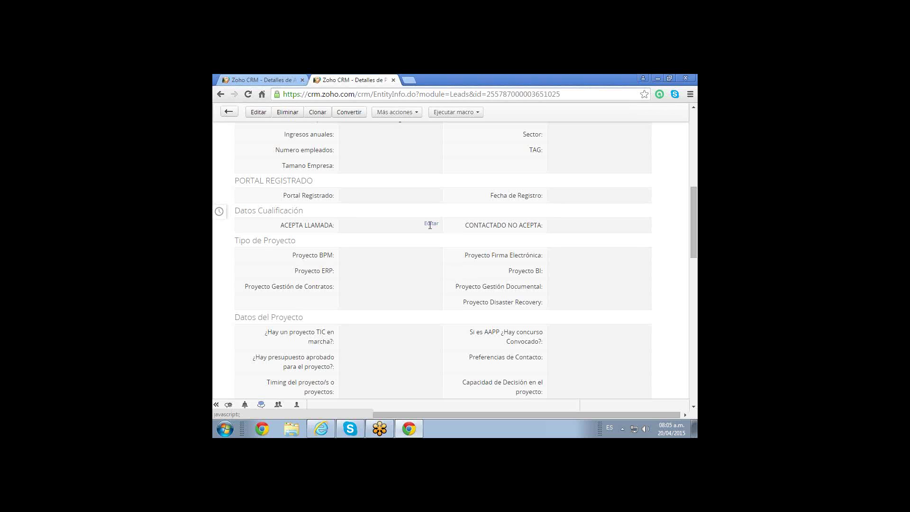
Pick 20 April 2015 for ACEPTA LLAMADA in the calendar and save it.
click(430, 225)
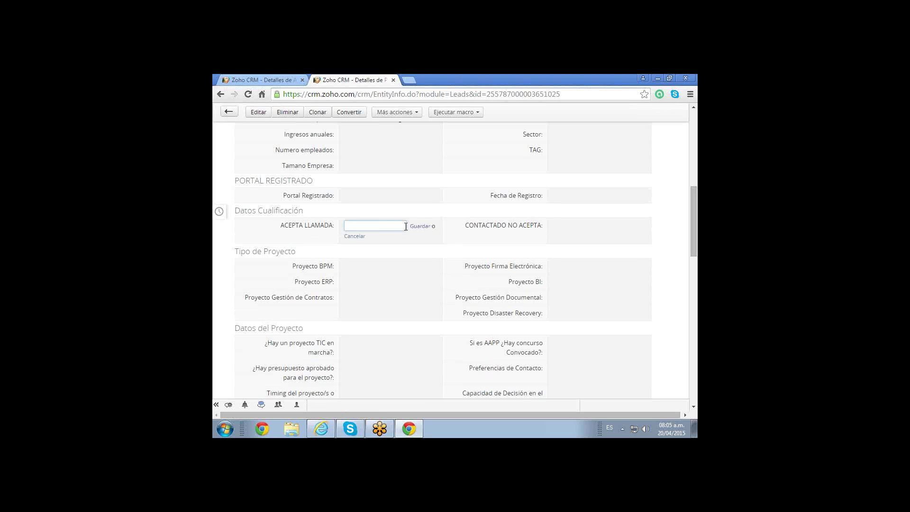
text(20/04/)
key(BackSpace)
key(BackSpace)
key(BackSpace)
key(BackSpace)
key(BackSpace)
key(BackSpace)
right_click(363, 226)
key(Escape)
right_click(363, 228)
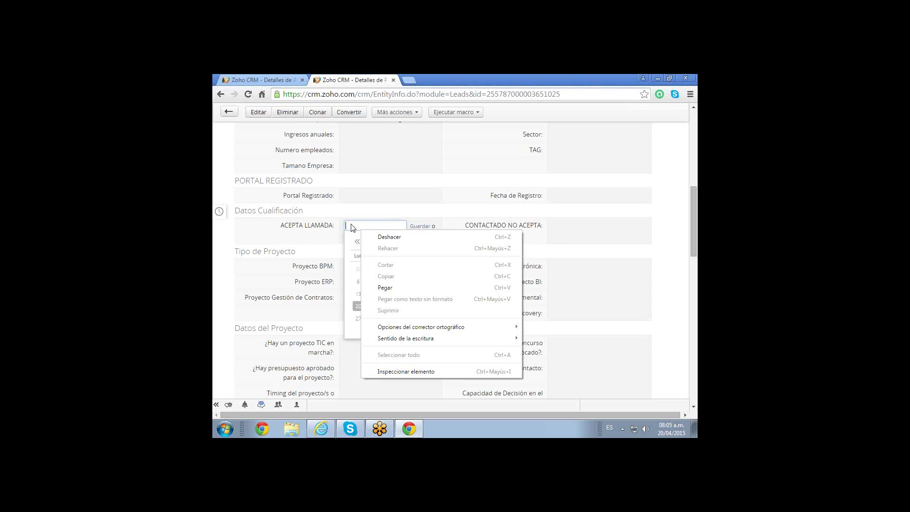
click(350, 226)
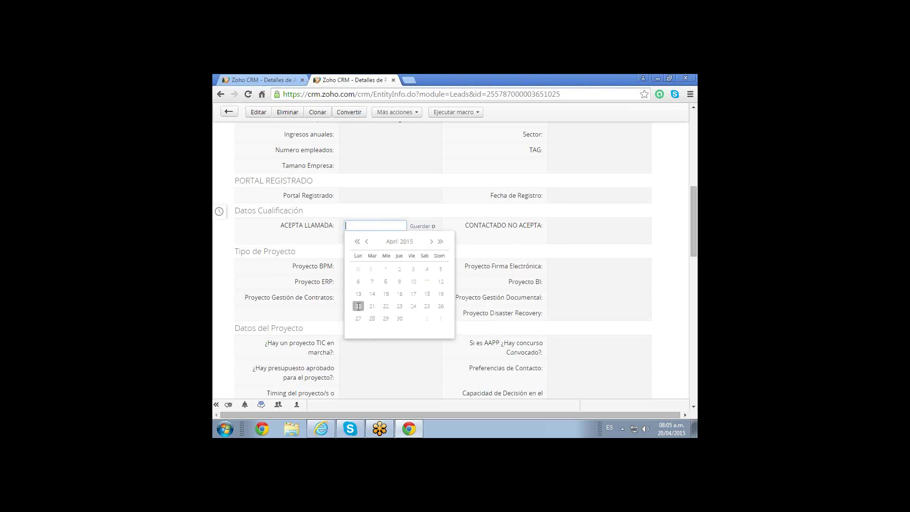
click(359, 306)
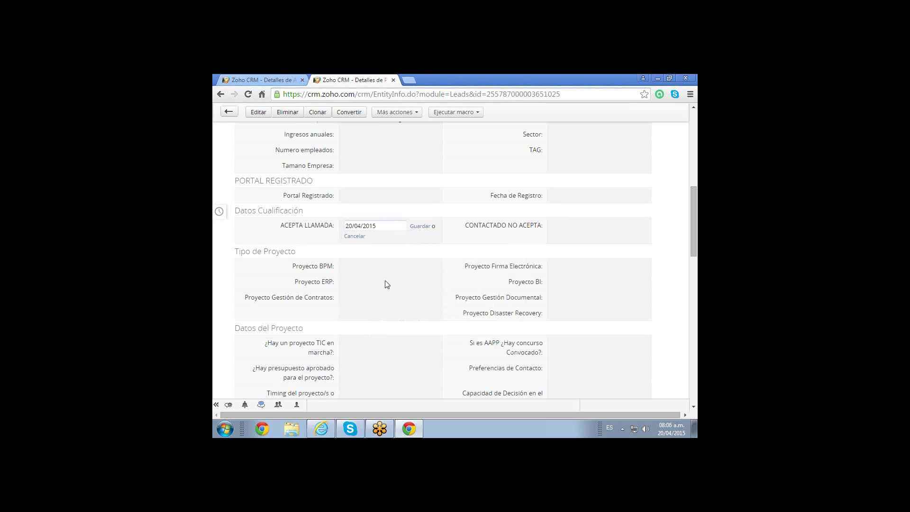
click(420, 227)
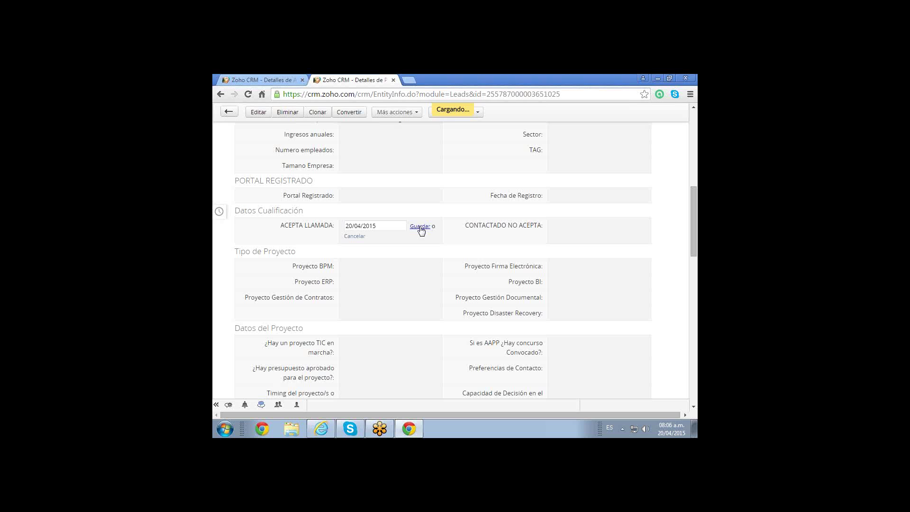
click(354, 236)
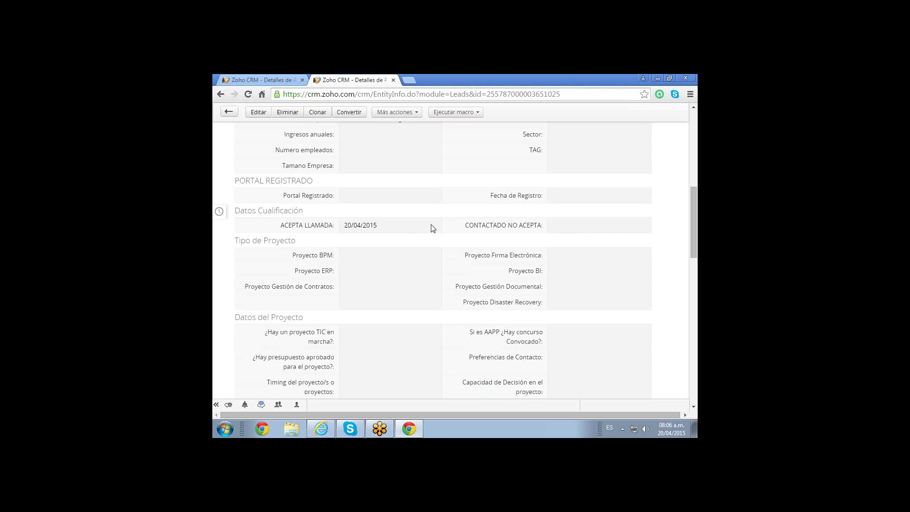
mouse_move(433, 229)
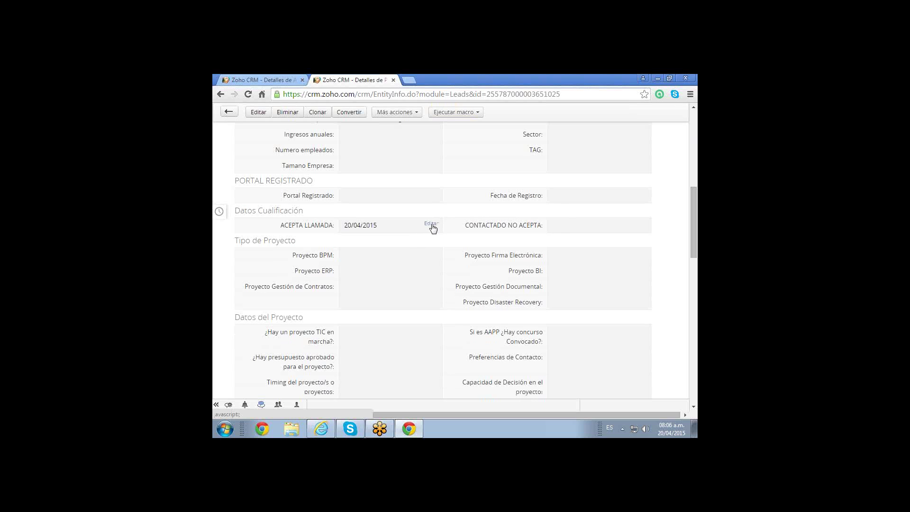
click(431, 224)
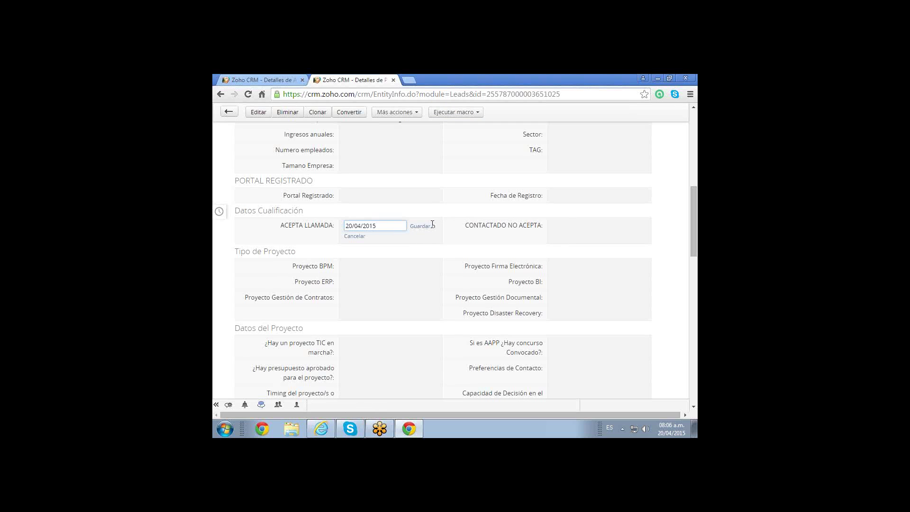
key(BackSpace)
key(BackSpace)
key(BackSpace)
key(BackSpace)
key(BackSpace)
key(BackSpace)
key(BackSpace)
key(BackSpace)
key(BackSpace)
click(353, 225)
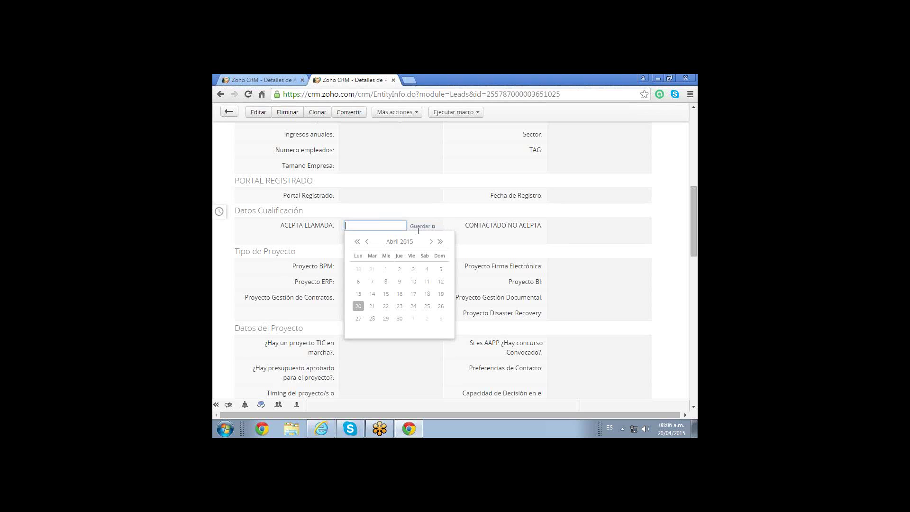
click(421, 226)
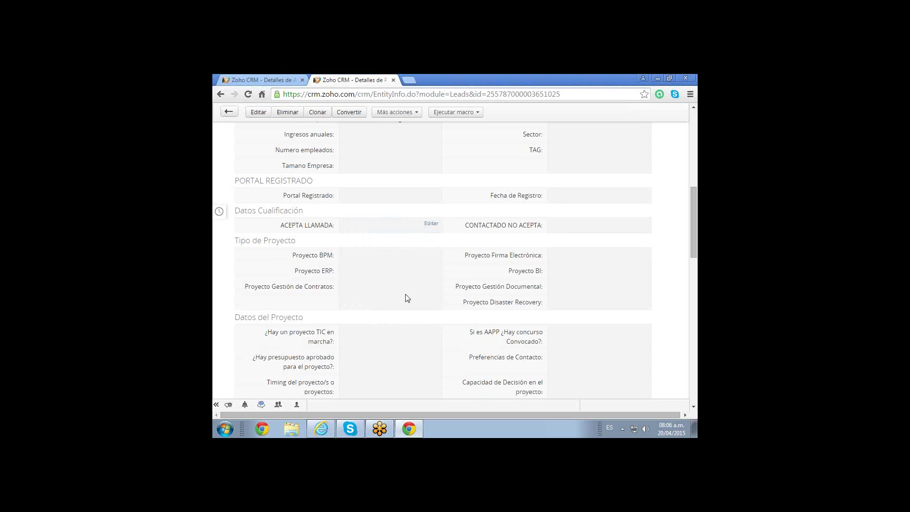
double_click(416, 230)
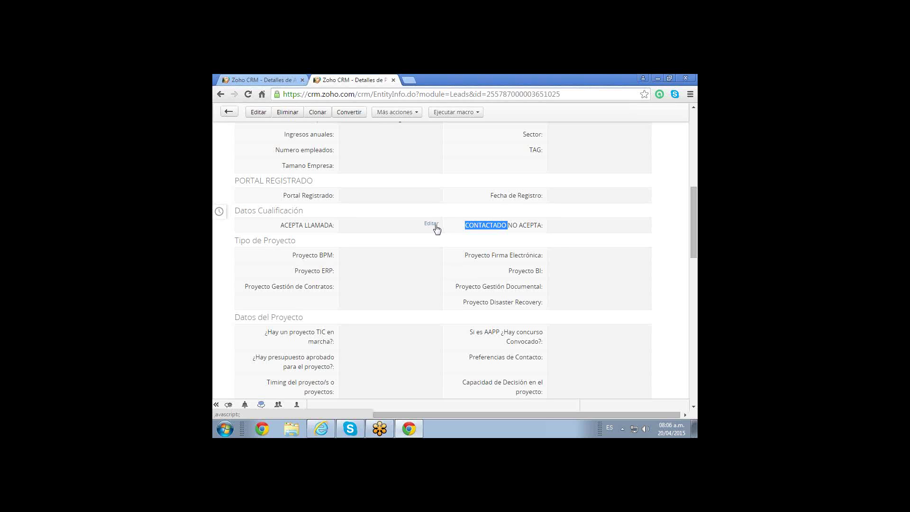
click(433, 226)
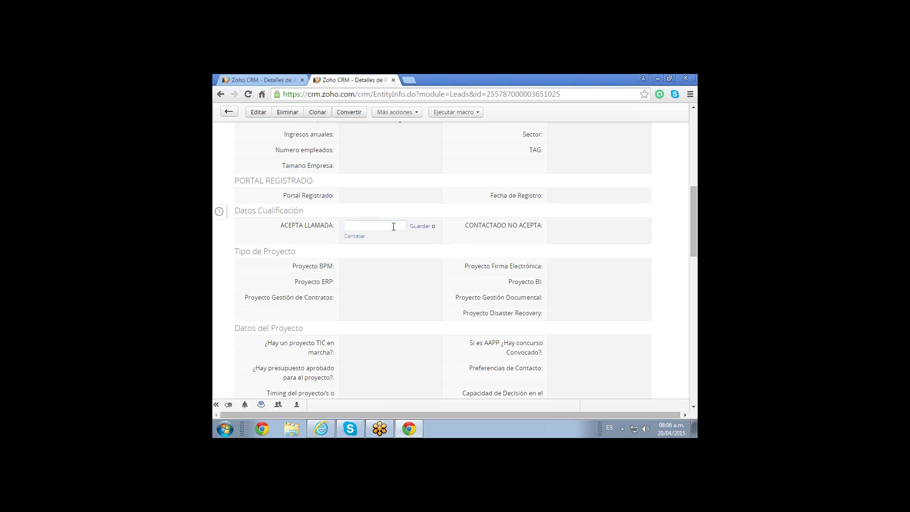
click(371, 226)
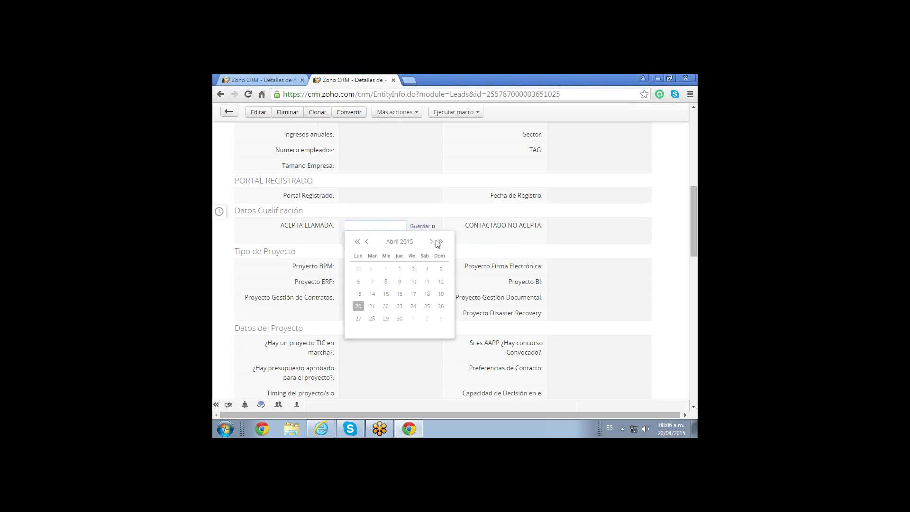
click(359, 306)
click(420, 226)
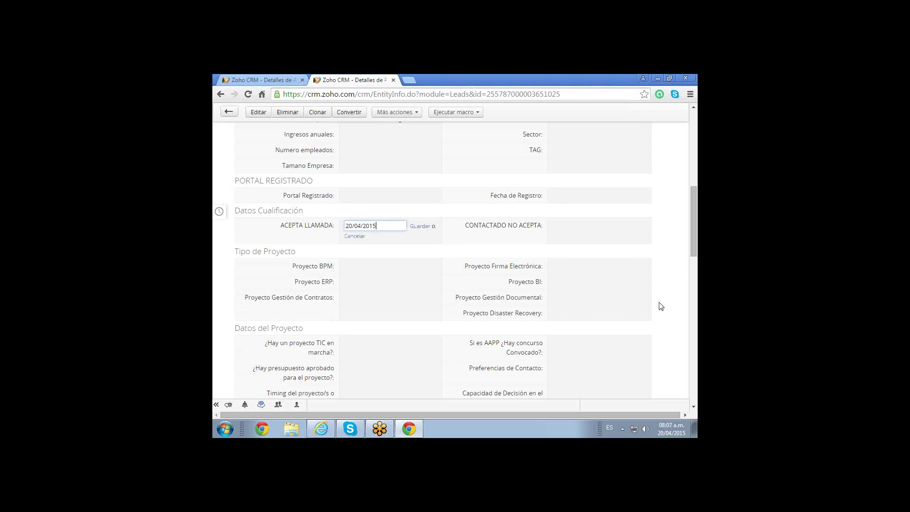
Save 20/04/2015 as the lead's ACEPTA LLAMADA date in Datos Cualificación.
scroll(661, 305, down, 15)
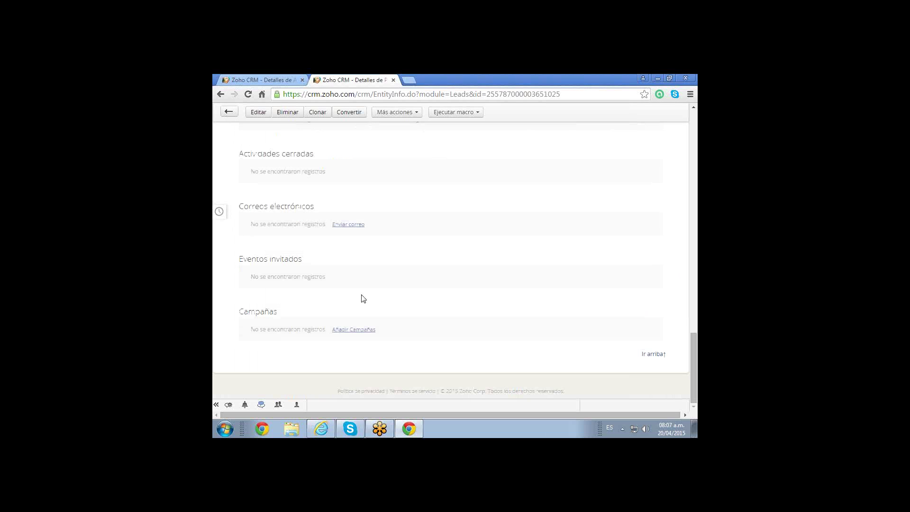
scroll(365, 297, up, 6)
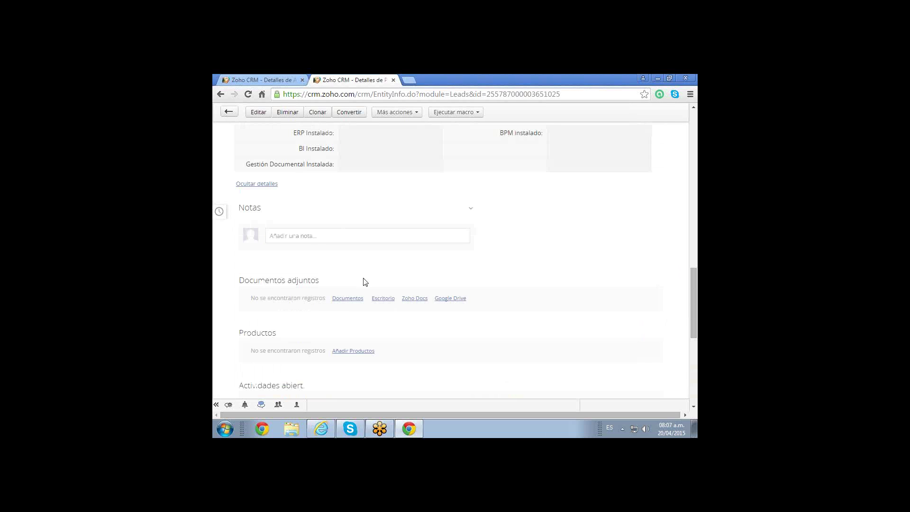
scroll(365, 282, up, 4)
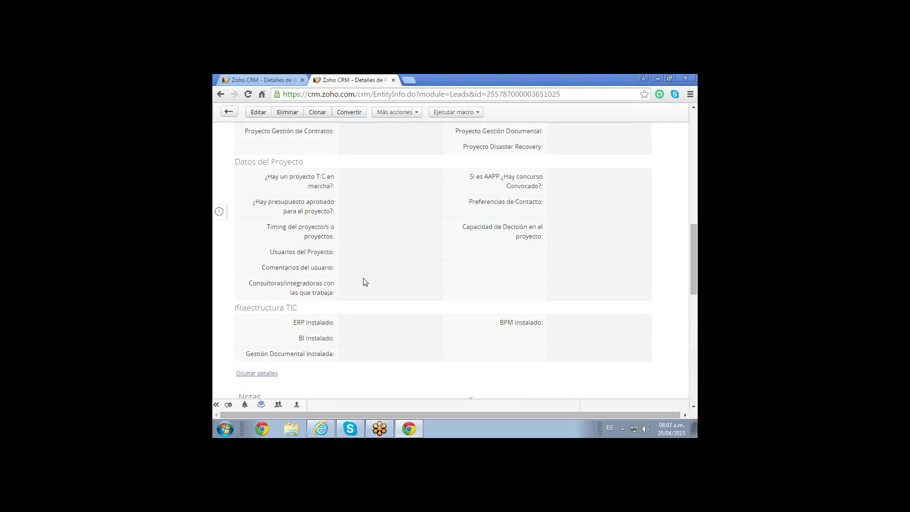
scroll(365, 282, down, 6)
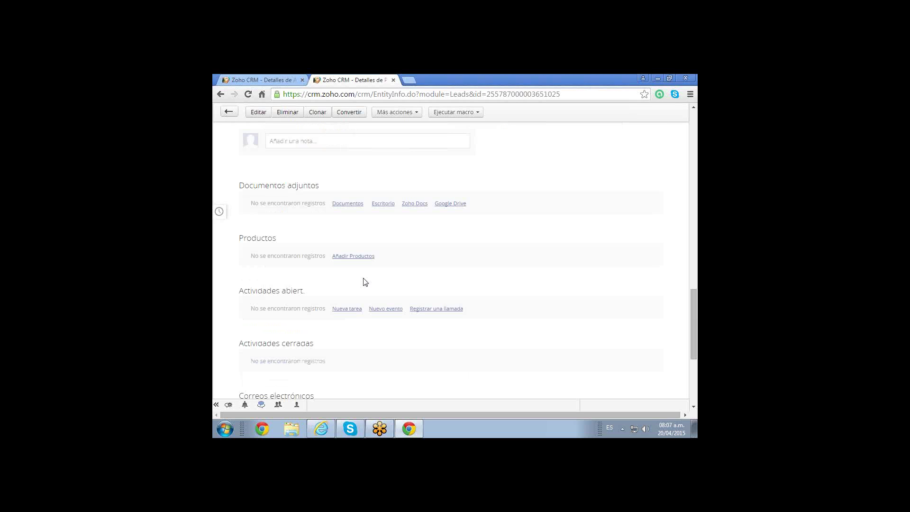
scroll(365, 282, down, 1)
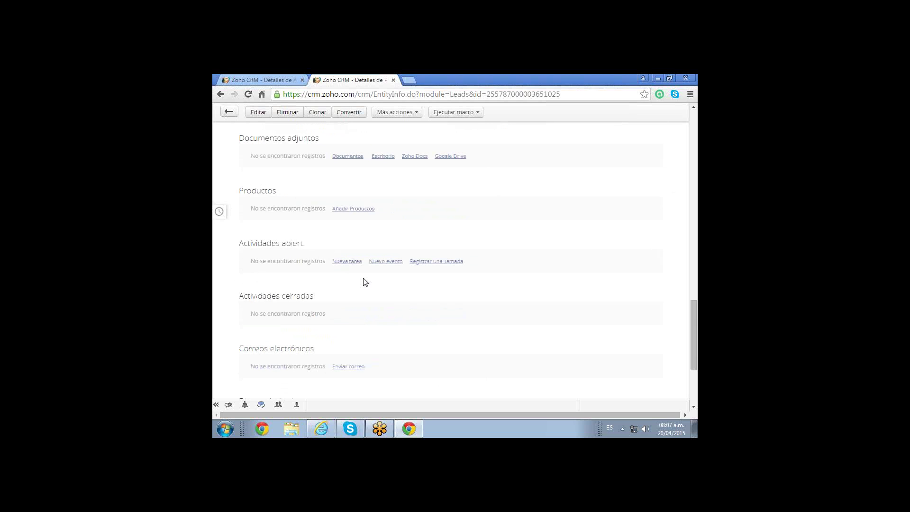
scroll(366, 279, up, 1)
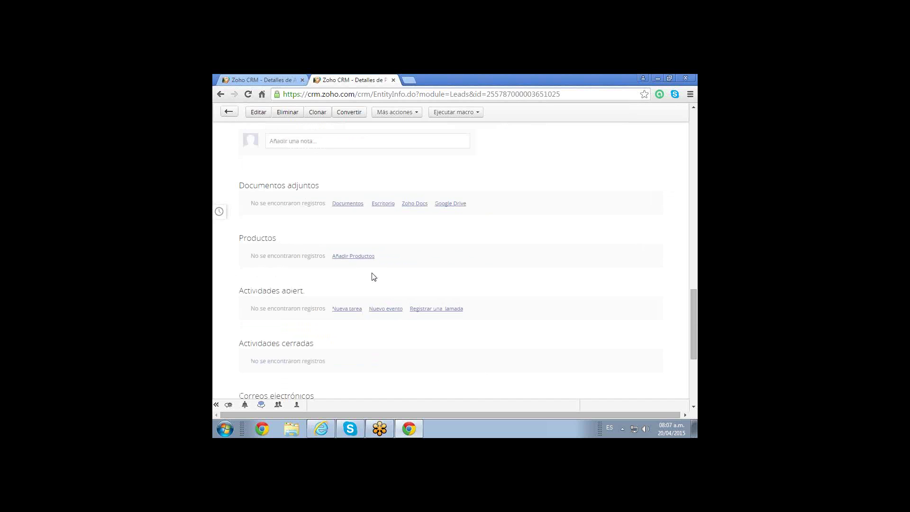
scroll(374, 277, up, 10)
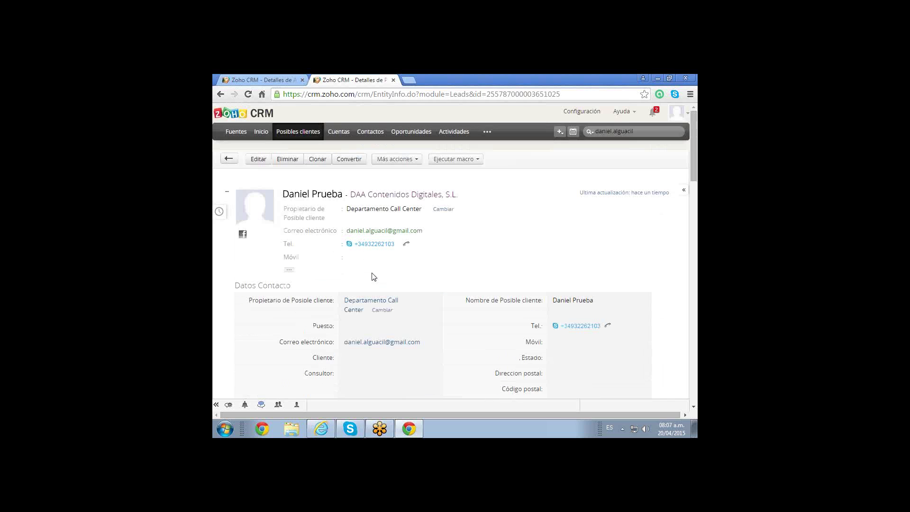
scroll(374, 277, down, 10)
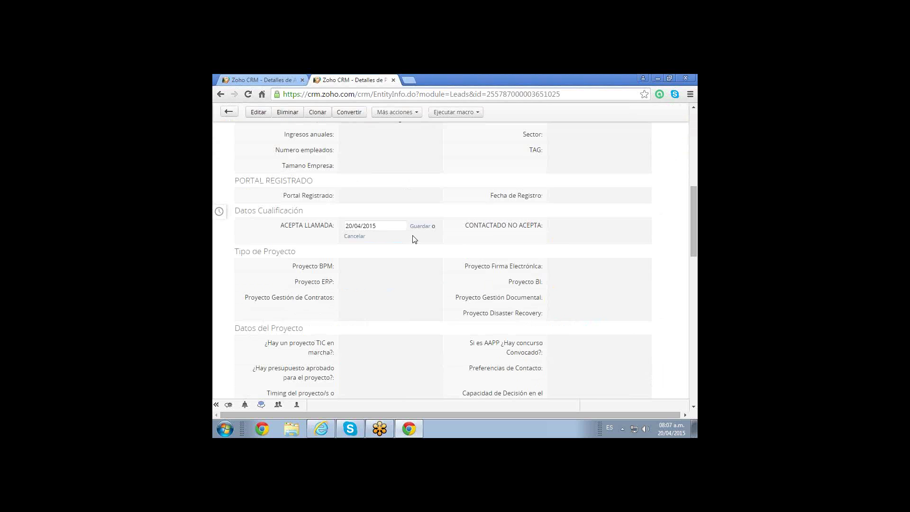
scroll(415, 240, down, 4)
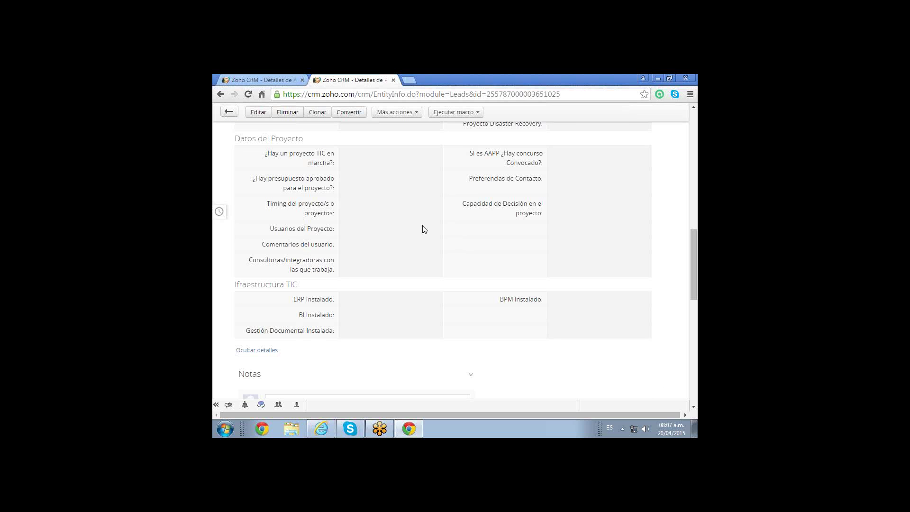
scroll(424, 229, up, 6)
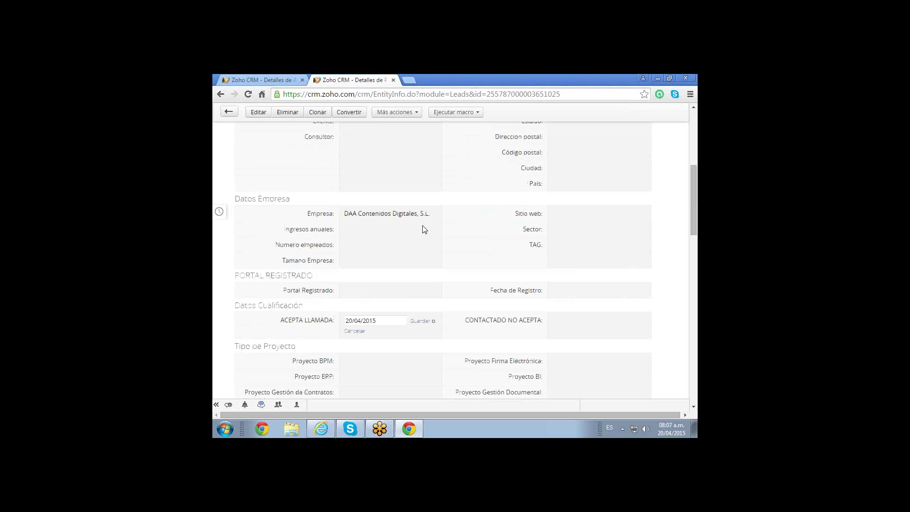
click(420, 321)
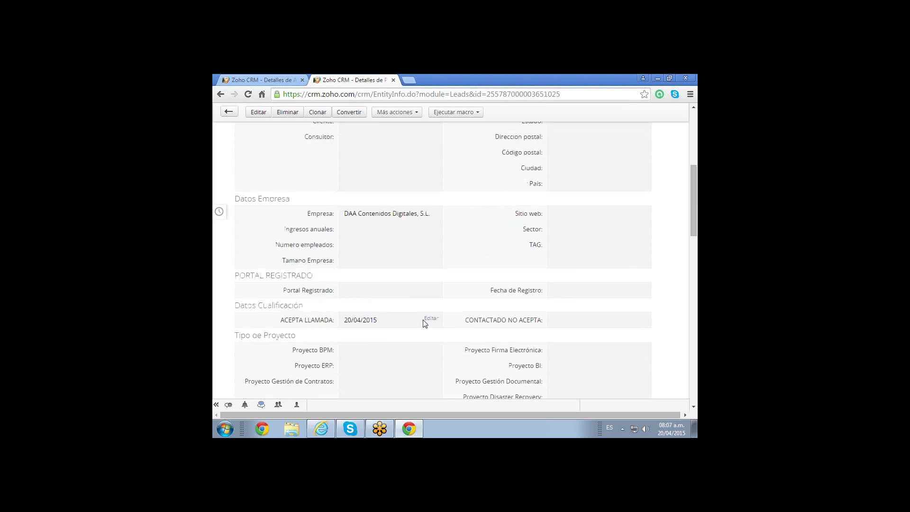
Add and save the note 'acepto la llamada' in the lead's Notas section.
scroll(425, 324, down, 3)
scroll(425, 324, down, 10)
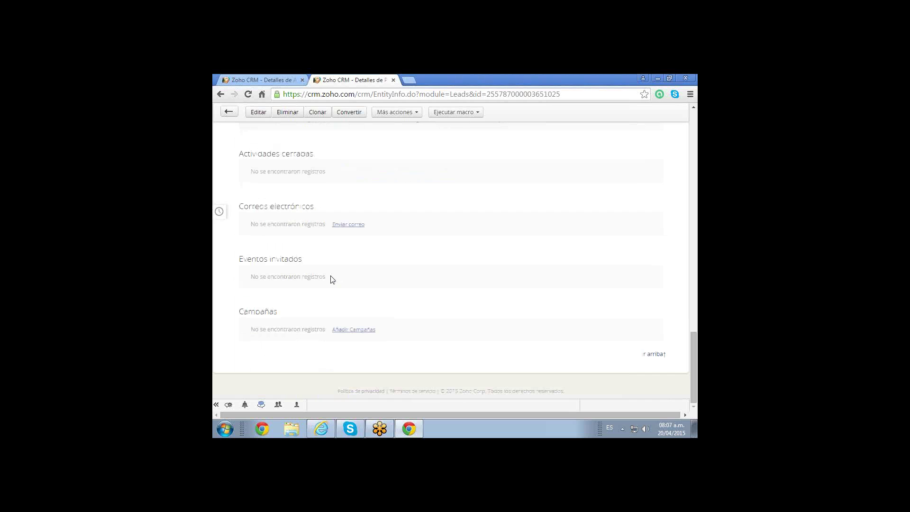
scroll(332, 280, up, 3)
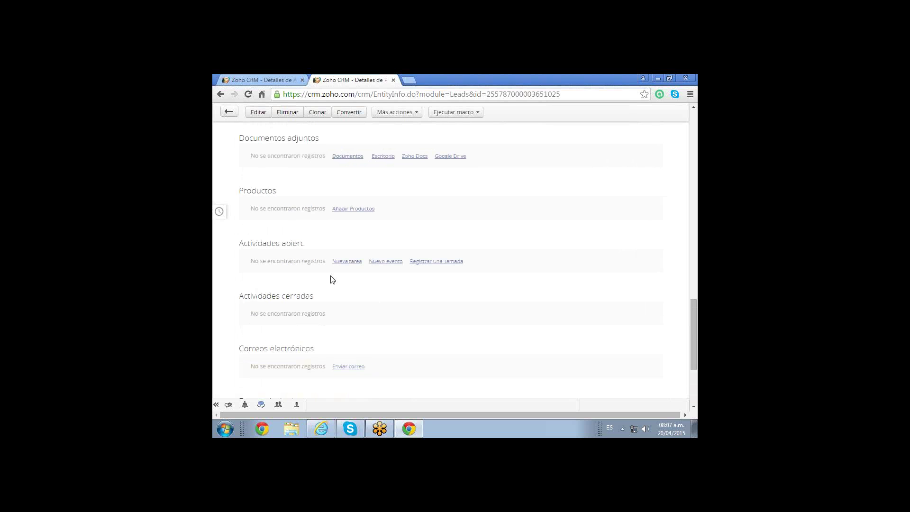
scroll(332, 279, up, 1)
scroll(332, 280, up, 4)
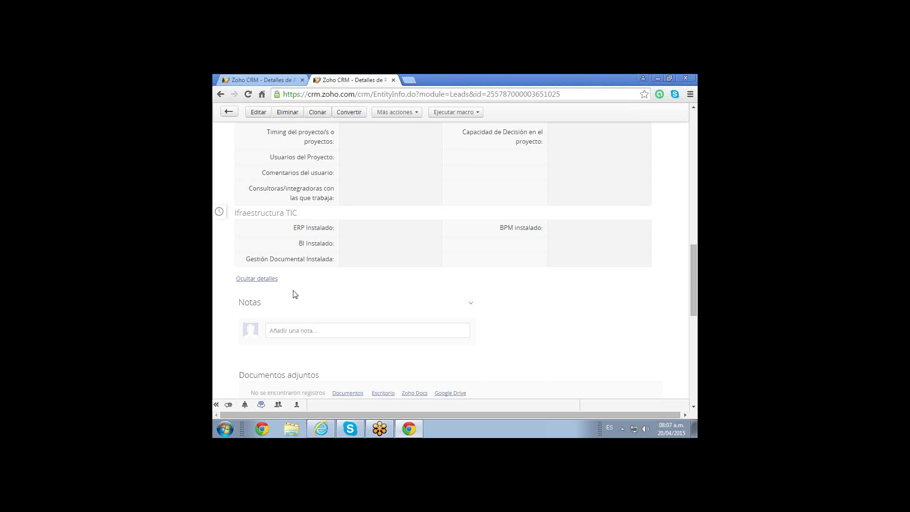
click(292, 331)
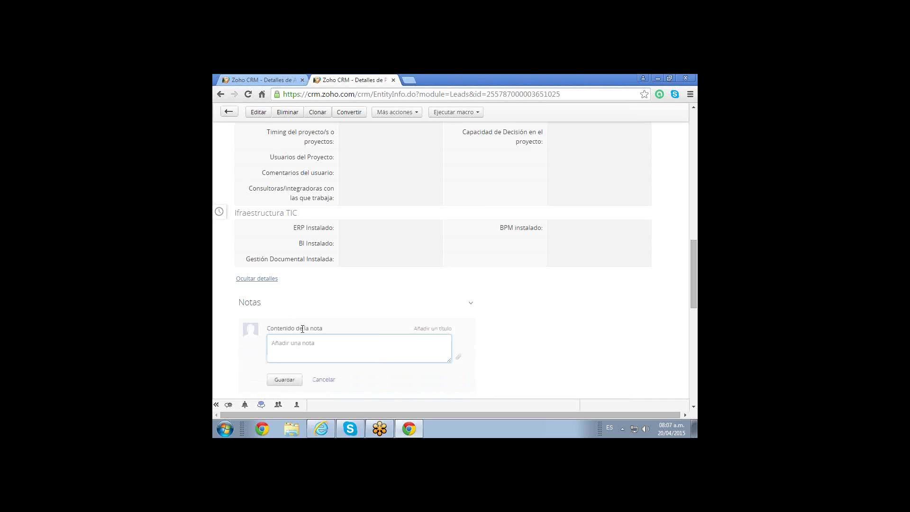
text(acepto la llamada)
click(294, 380)
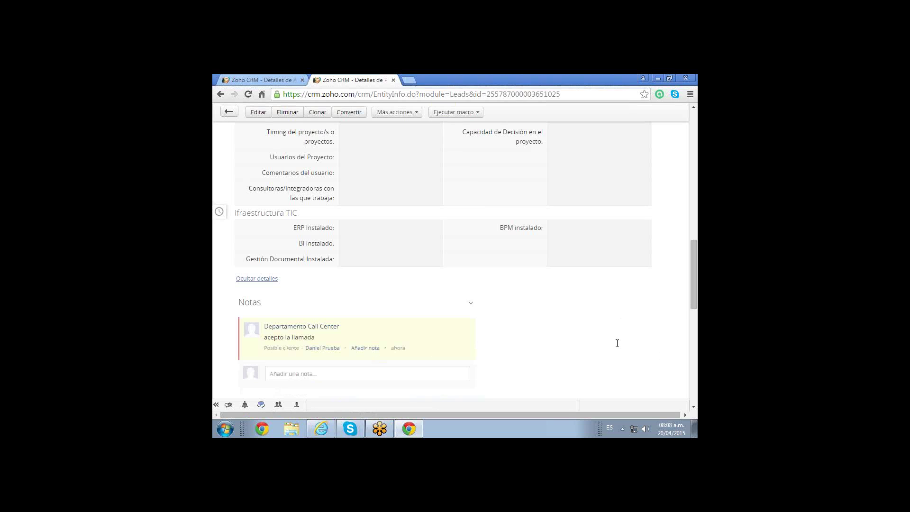
scroll(617, 343, down, 10)
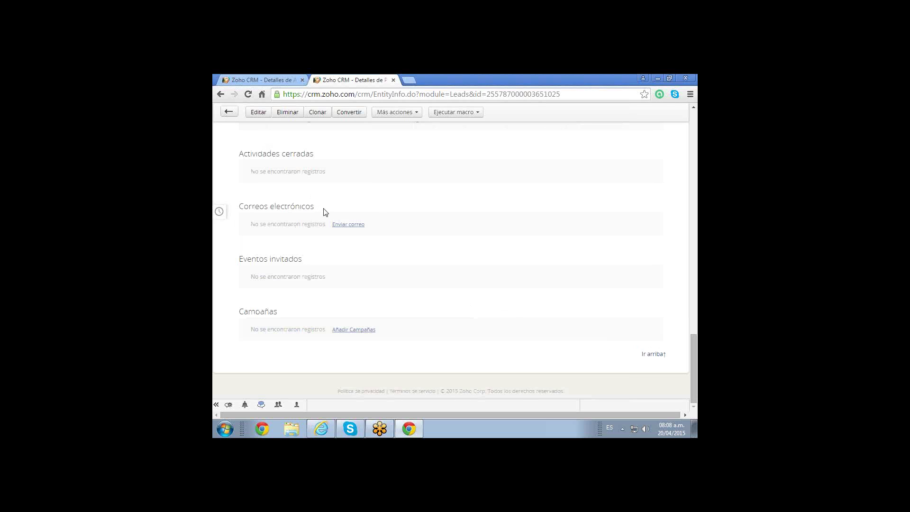
Start a new task for the lead with the subject 'volver a llamar'.
scroll(326, 212, up, 1)
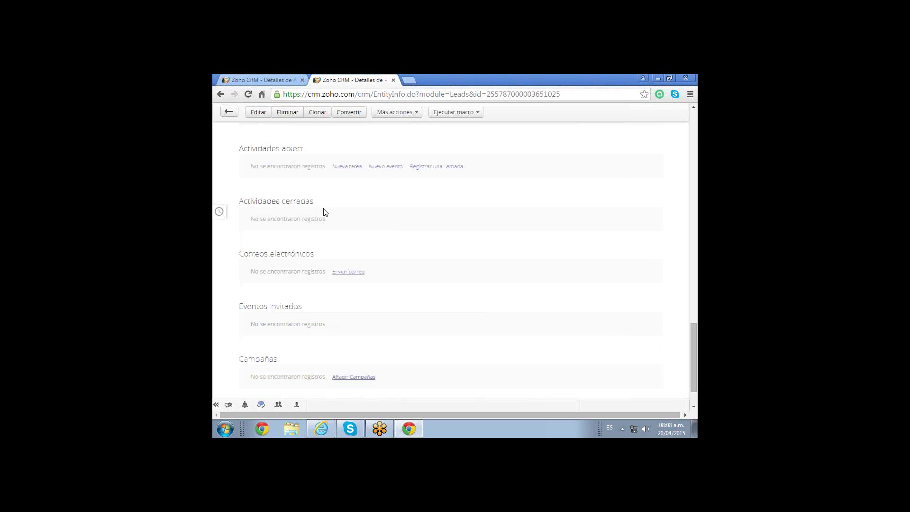
scroll(326, 212, up, 2)
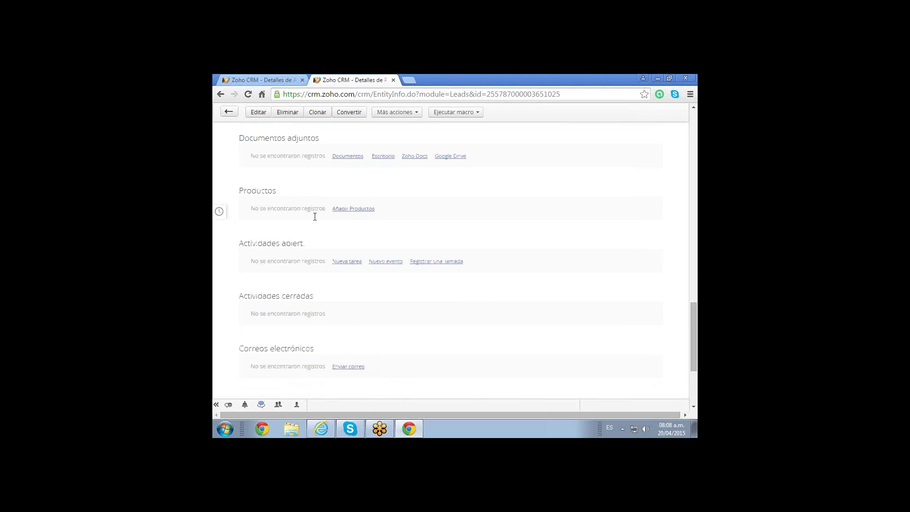
click(344, 265)
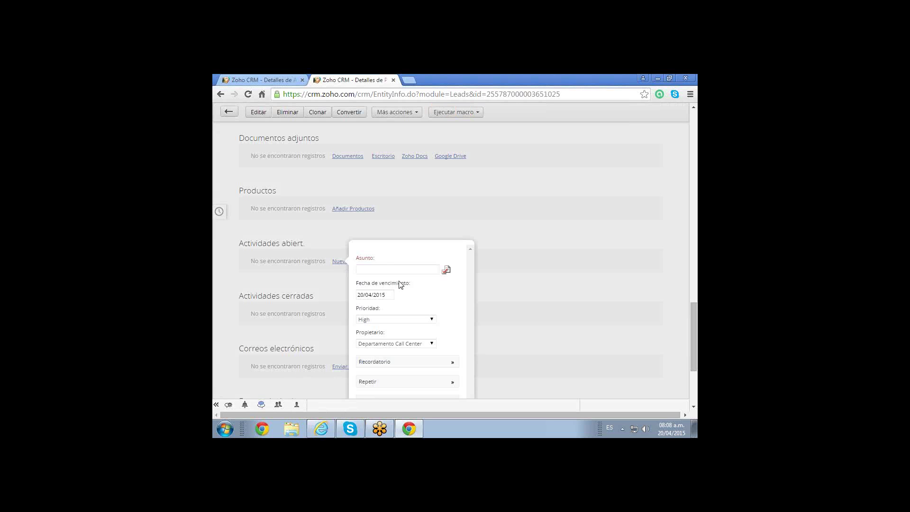
click(439, 269)
text(L)
text(olver )
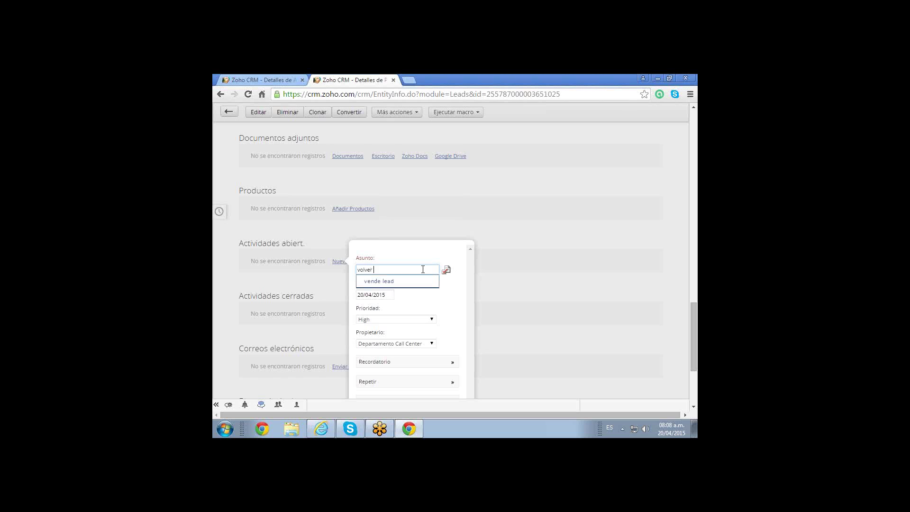
text(a llamar)
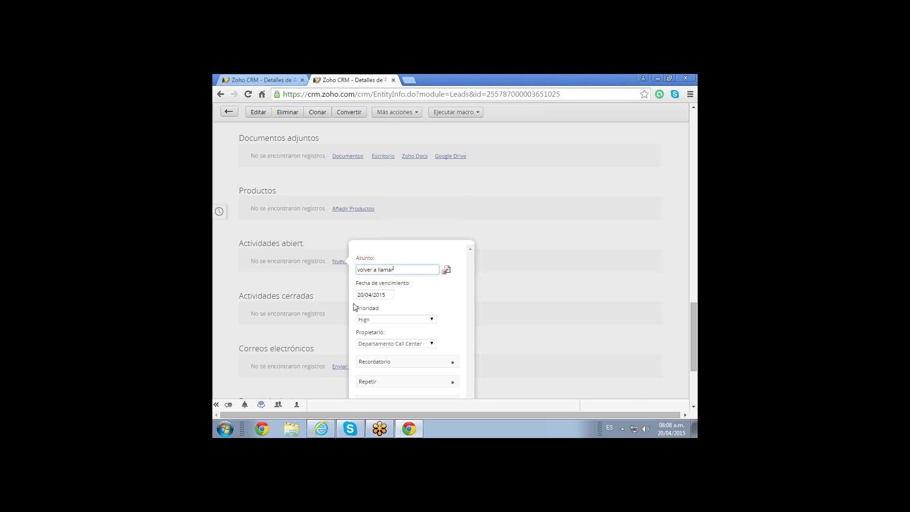
Set the task's due date to 22/04/2015, leave Repetir unchanged, and save the task.
click(377, 297)
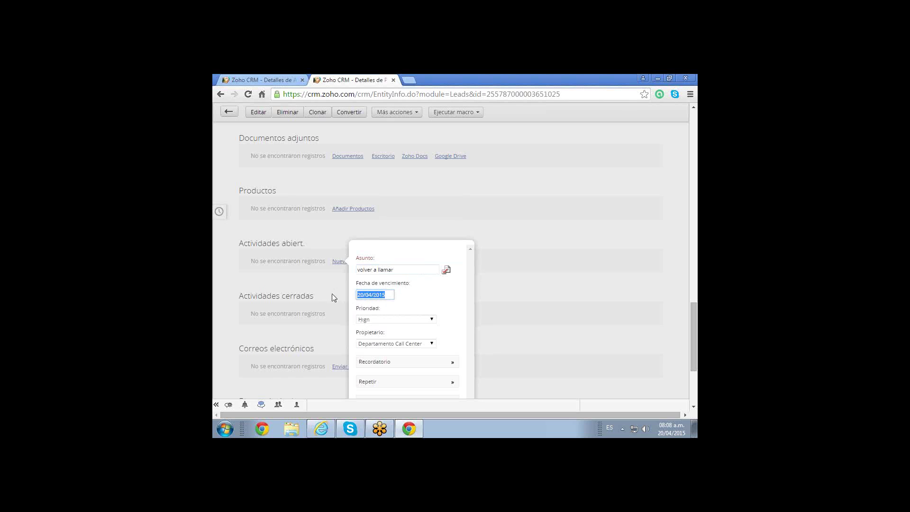
key(BackSpace)
click(375, 294)
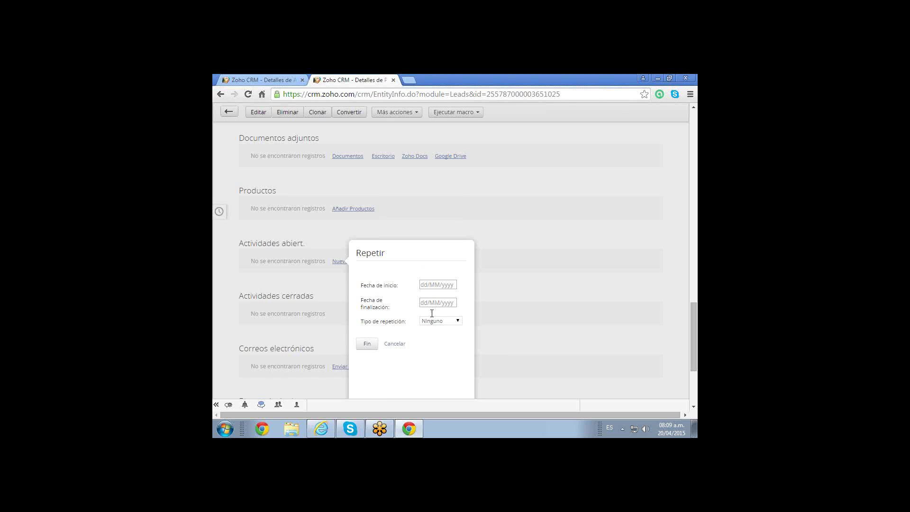
click(393, 345)
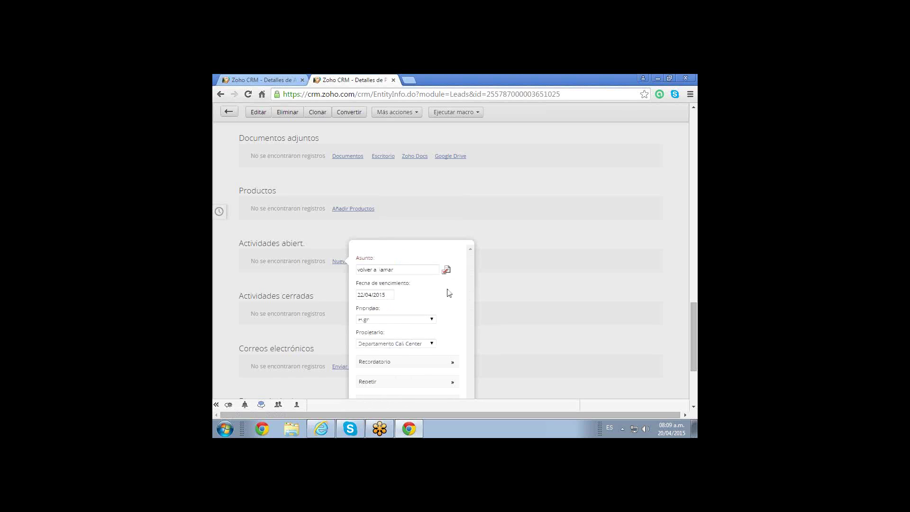
scroll(449, 305, down, 3)
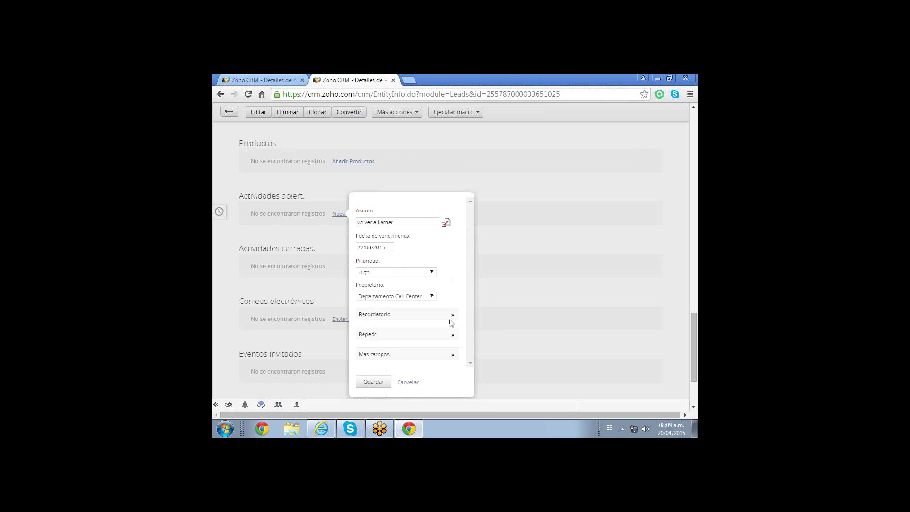
click(372, 287)
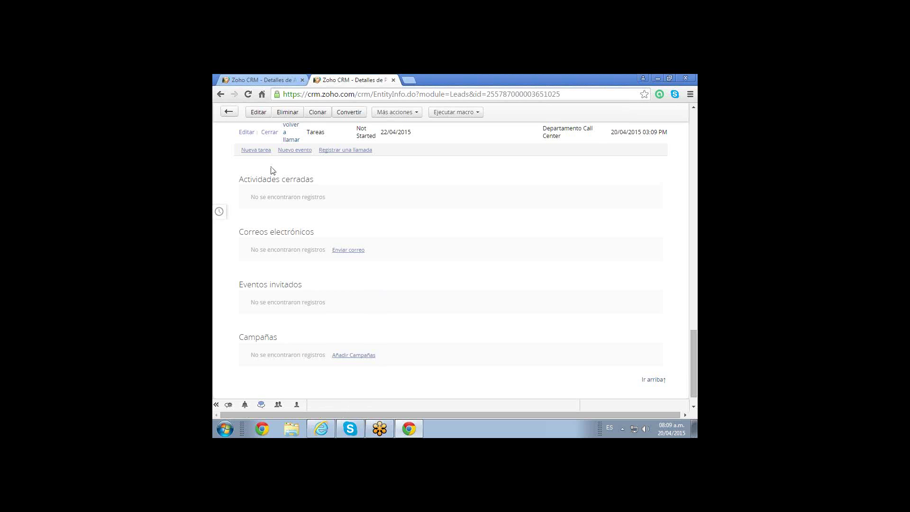
Check that 'volver a llamar' appears as Not Started in Actividades abiertas.
scroll(273, 170, up, 1)
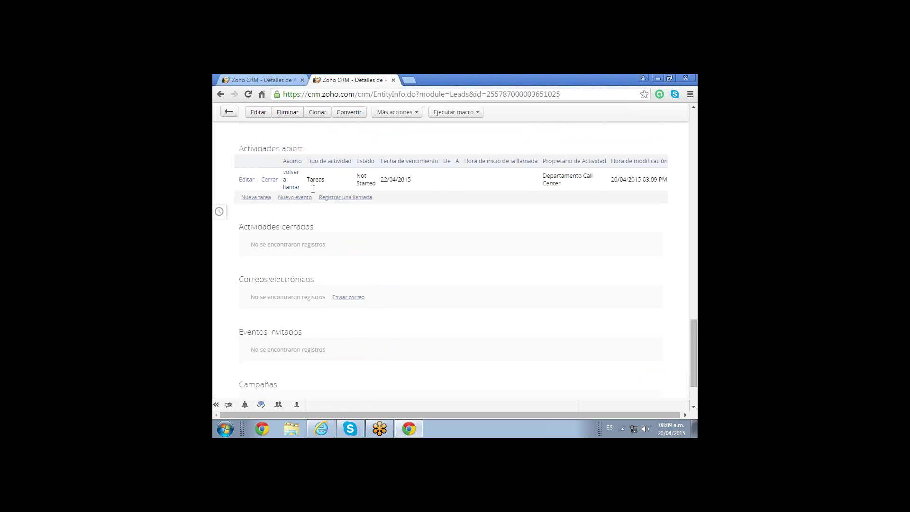
scroll(308, 218, up, 2)
scroll(306, 243, up, 1)
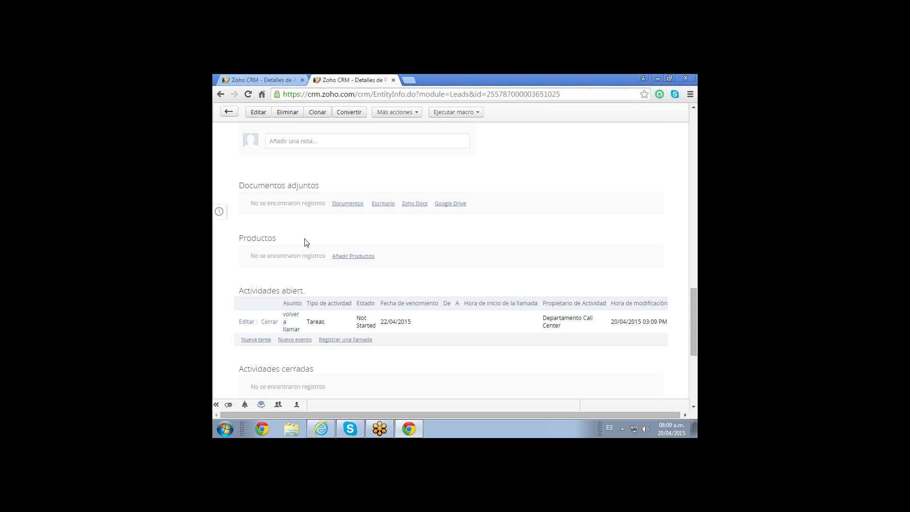
scroll(306, 242, up, 1)
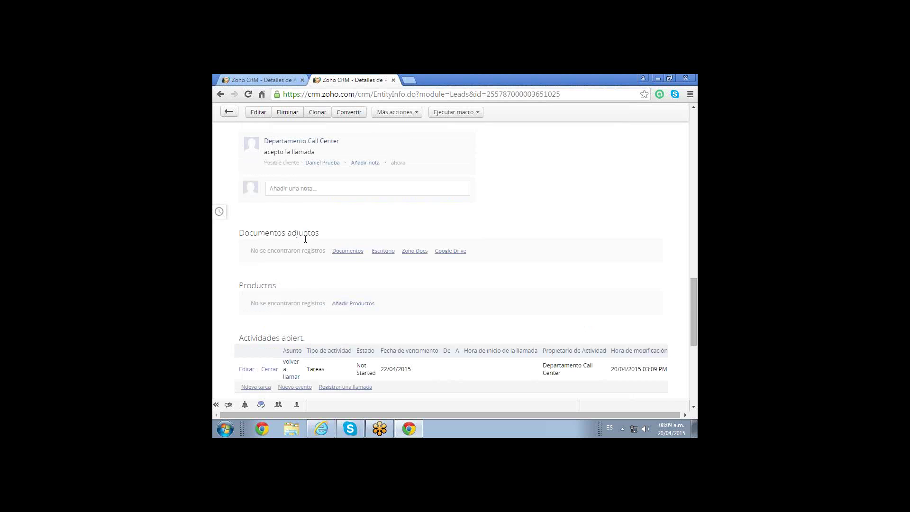
scroll(306, 239, up, 1)
scroll(305, 239, up, 5)
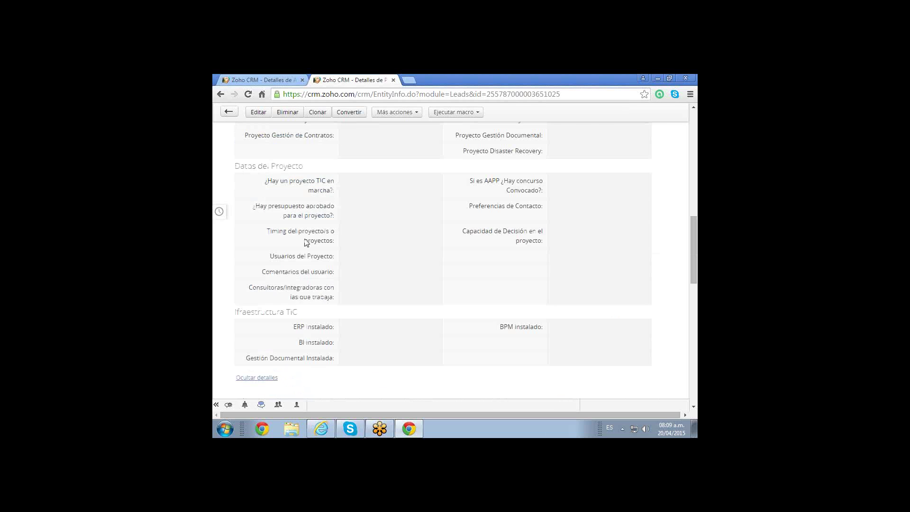
scroll(306, 242, up, 5)
scroll(306, 243, up, 5)
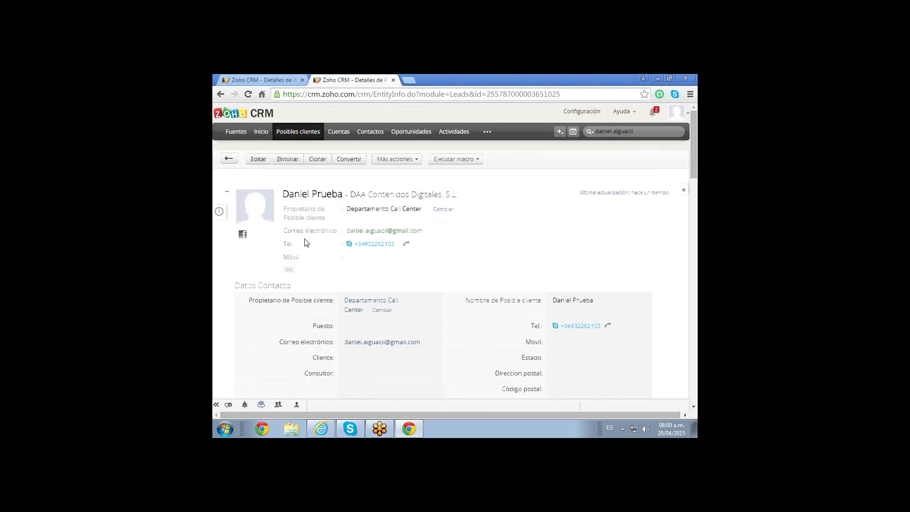
scroll(306, 243, down, 3)
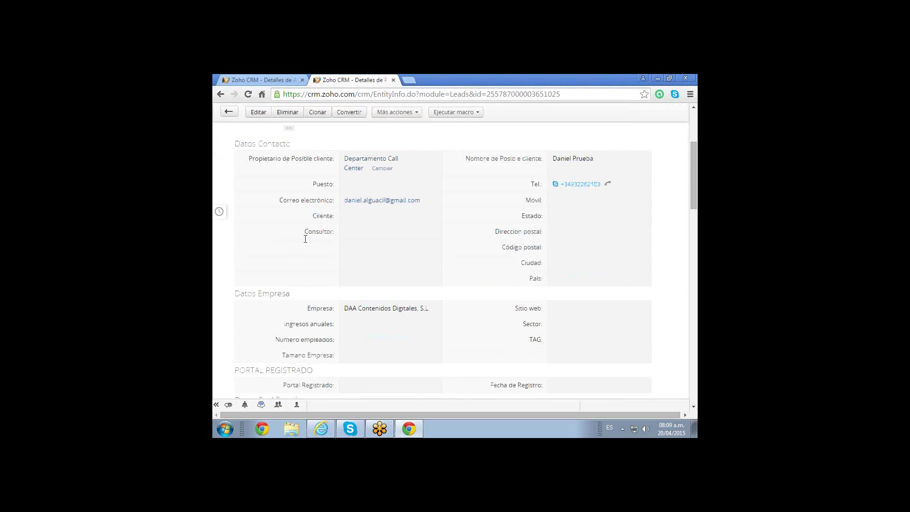
scroll(306, 239, down, 3)
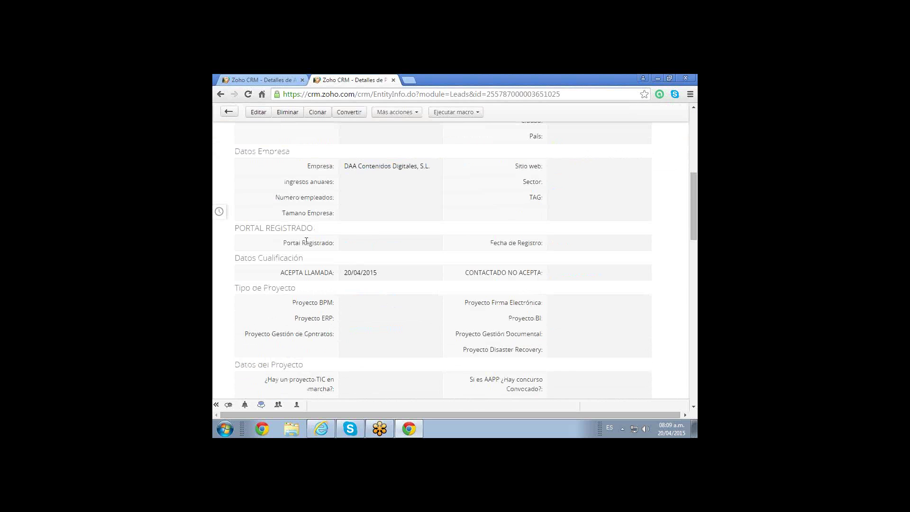
scroll(306, 241, up, 3)
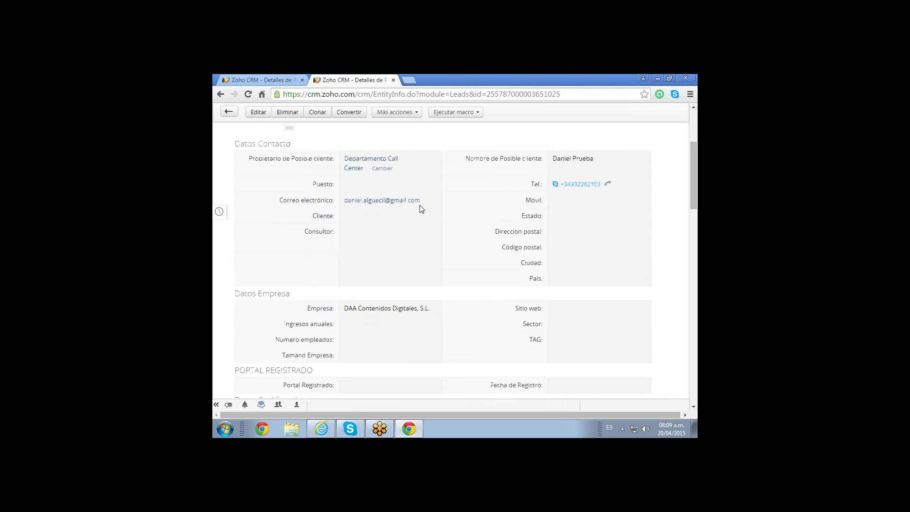
scroll(421, 208, down, 3)
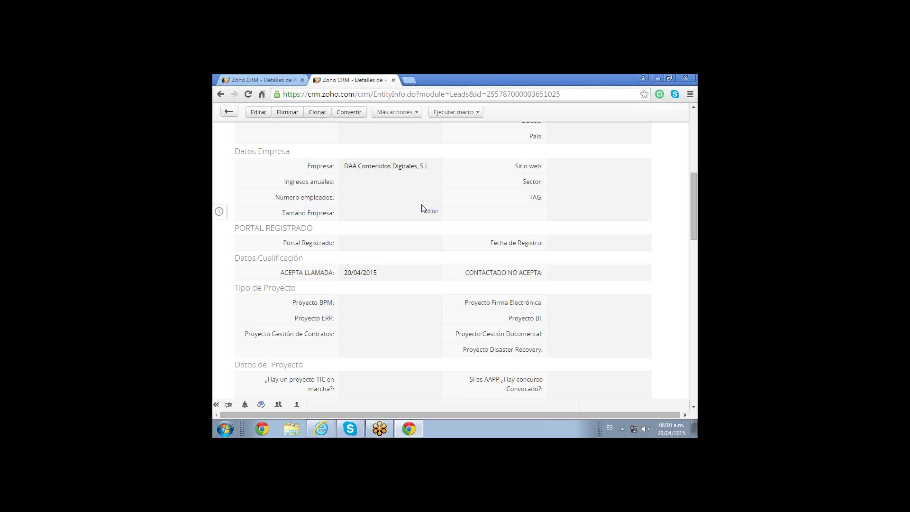
scroll(424, 218, down, 1)
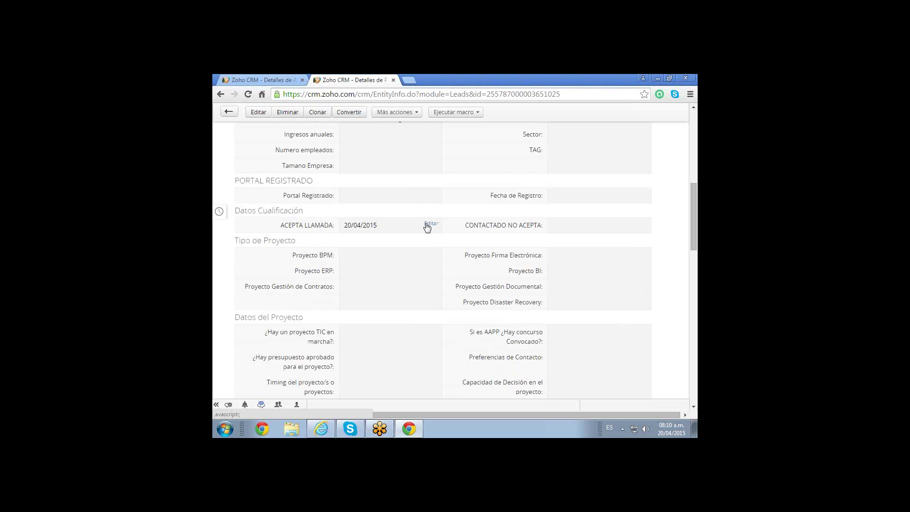
scroll(427, 228, up, 2)
scroll(427, 232, up, 1)
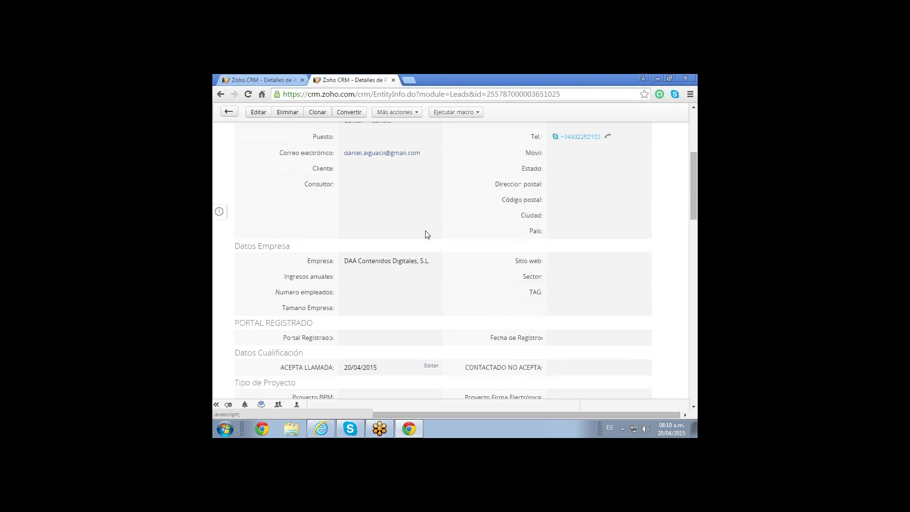
scroll(427, 234, down, 2)
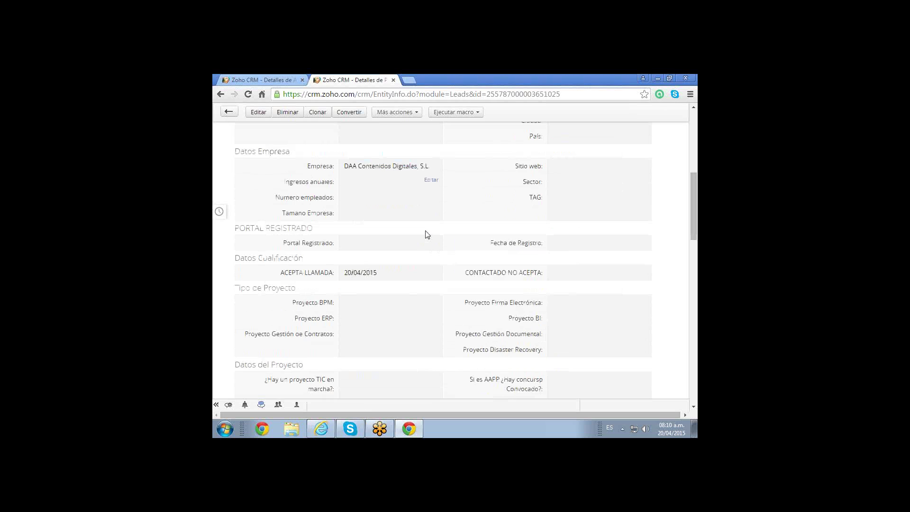
scroll(427, 234, down, 1)
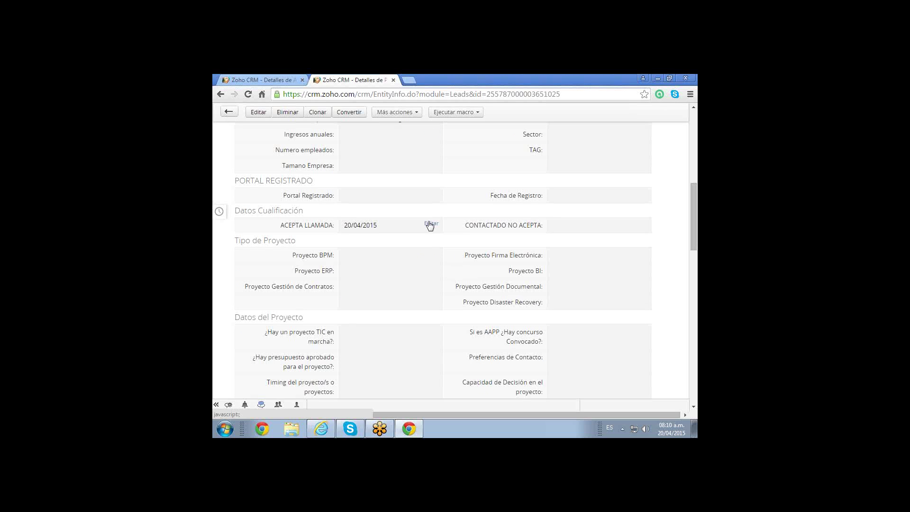
Erase the ACEPTA LLAMADA date and save the field empty.
double_click(384, 228)
key(BackSpace)
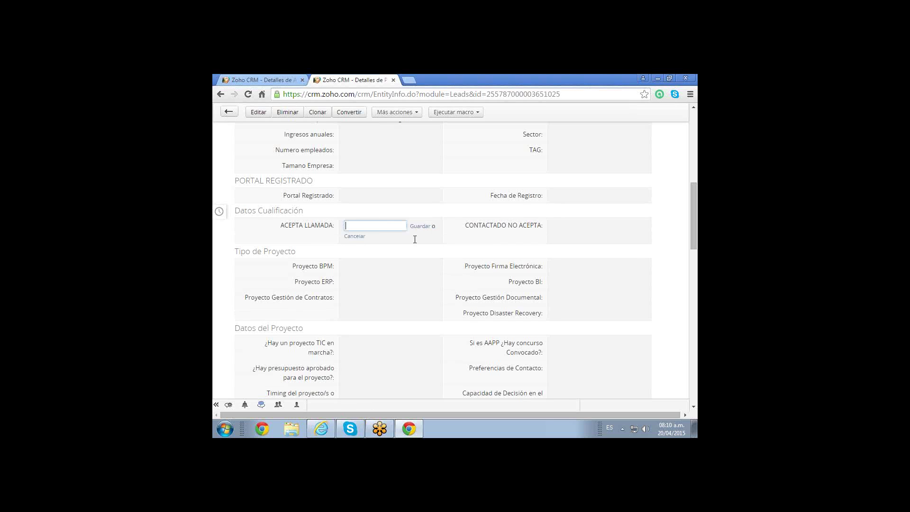
click(418, 227)
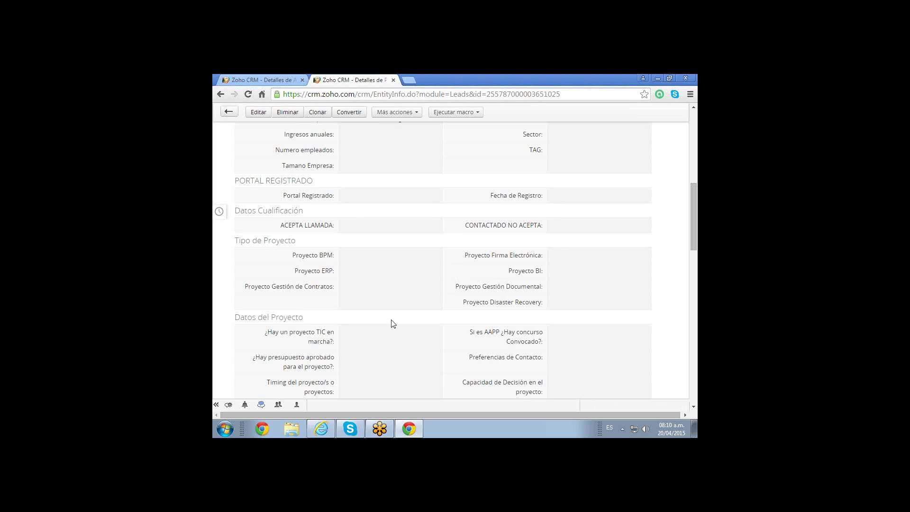
scroll(391, 324, down, 2)
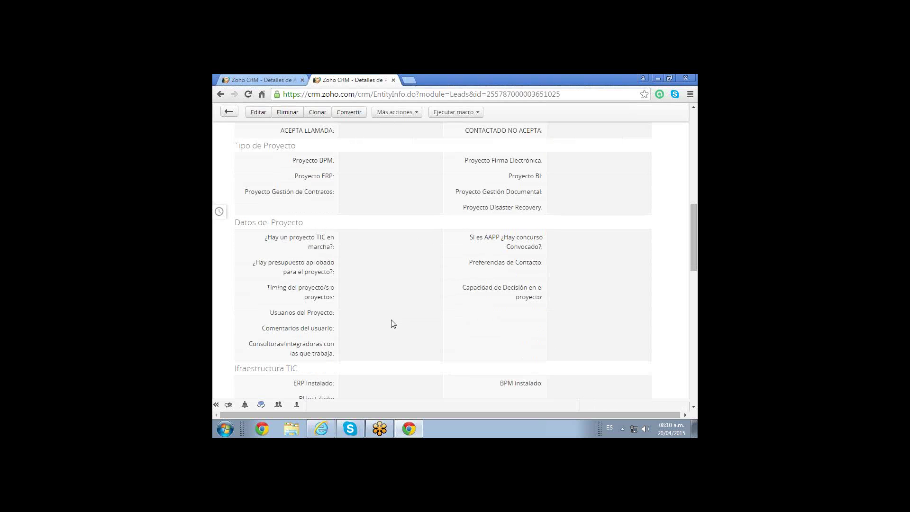
scroll(392, 324, down, 12)
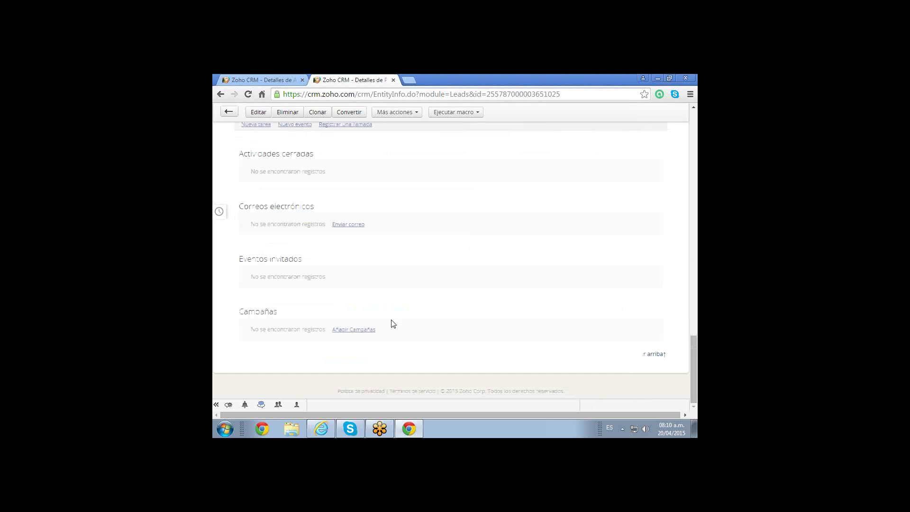
scroll(392, 323, up, 2)
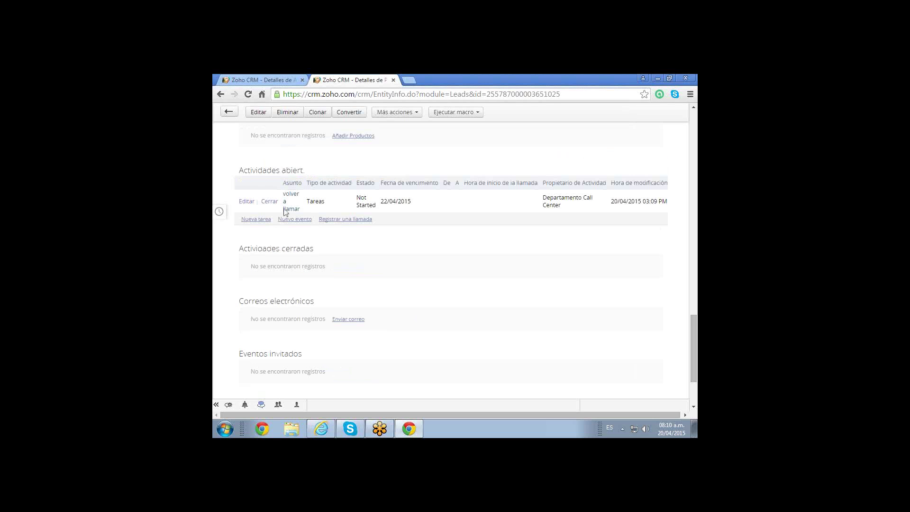
click(246, 203)
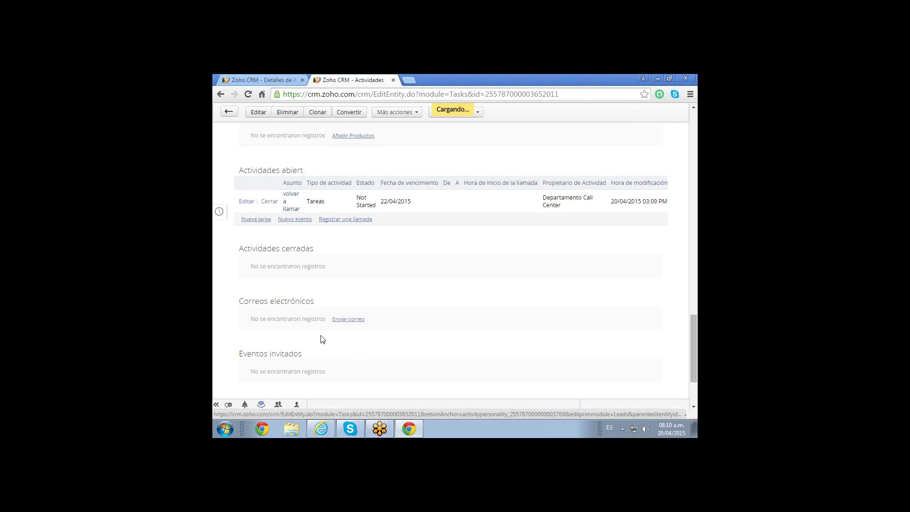
scroll(321, 340, down, 4)
click(443, 362)
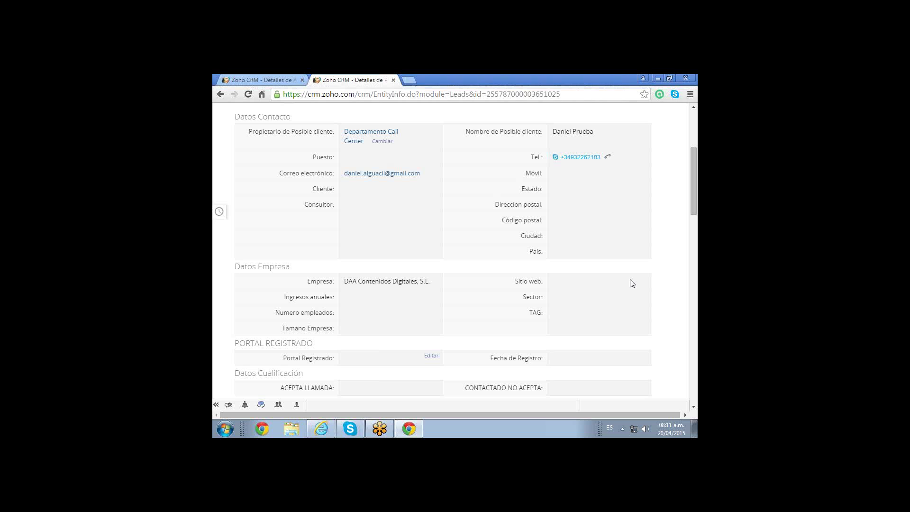
scroll(633, 283, down, 1)
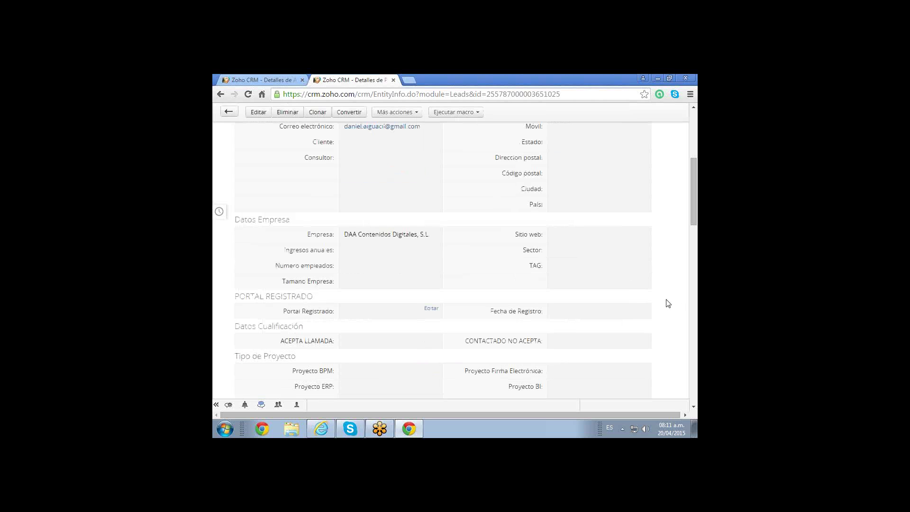
scroll(668, 304, down, 10)
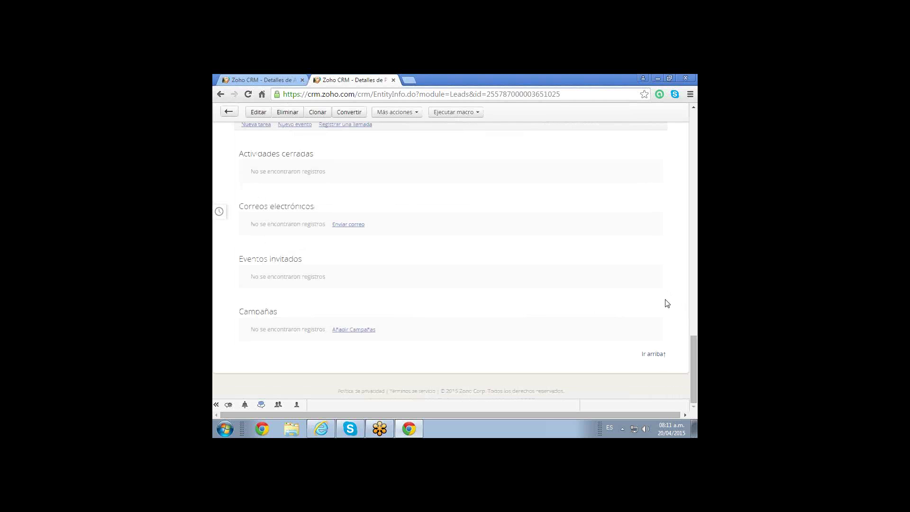
scroll(667, 304, up, 2)
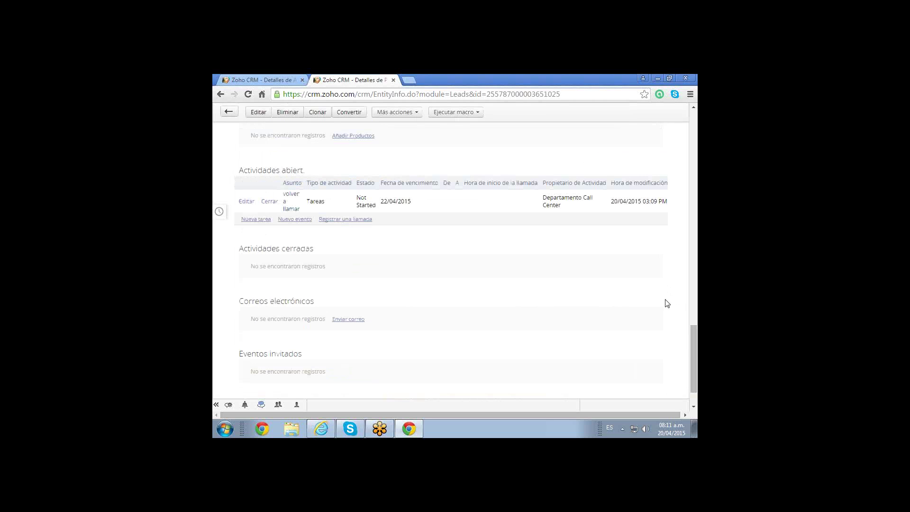
scroll(667, 304, up, 1)
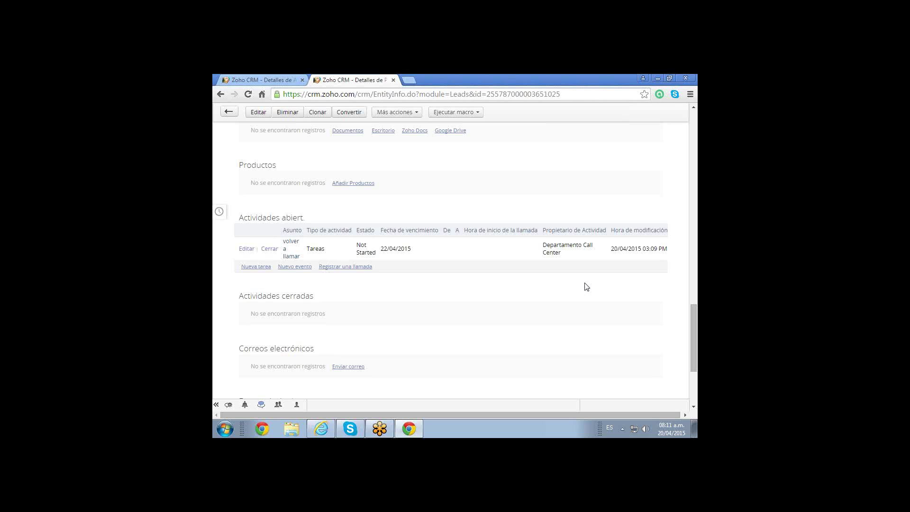
Close the 'volver a llamar' task and confirm, marking it Completed.
click(270, 250)
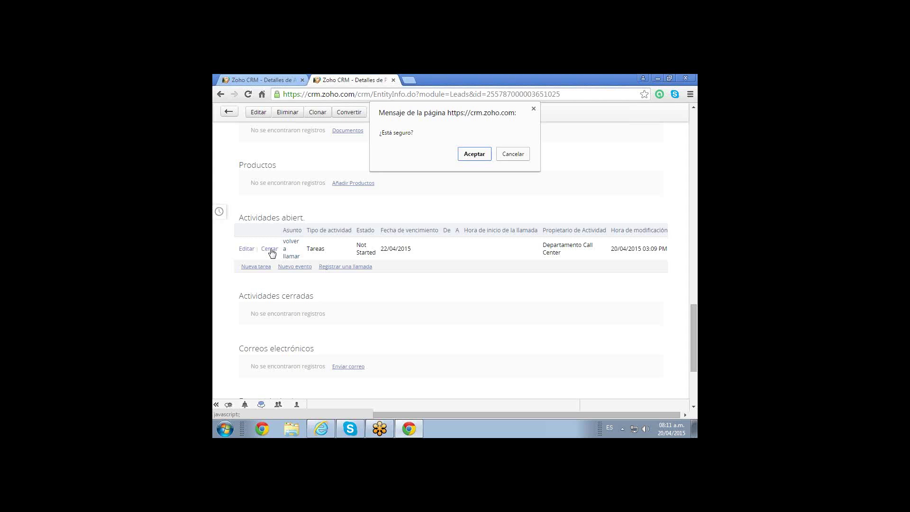
click(474, 154)
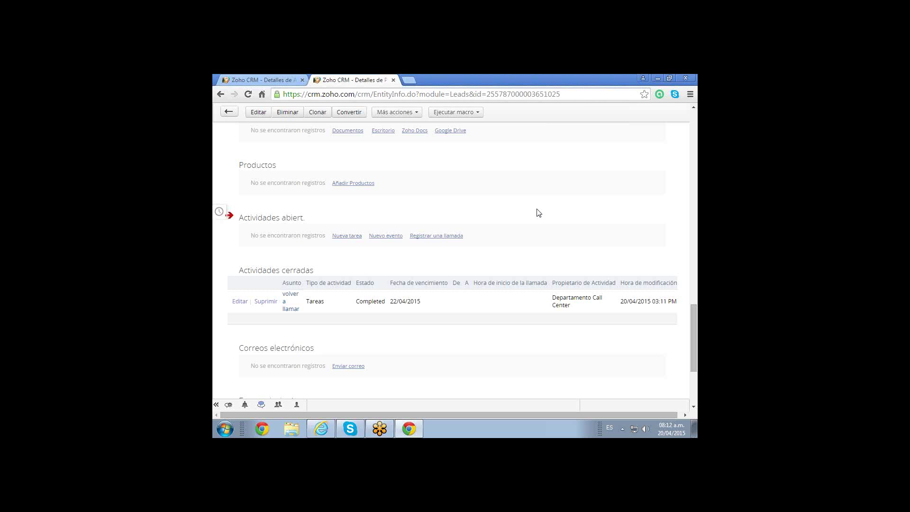
scroll(539, 213, up, 1)
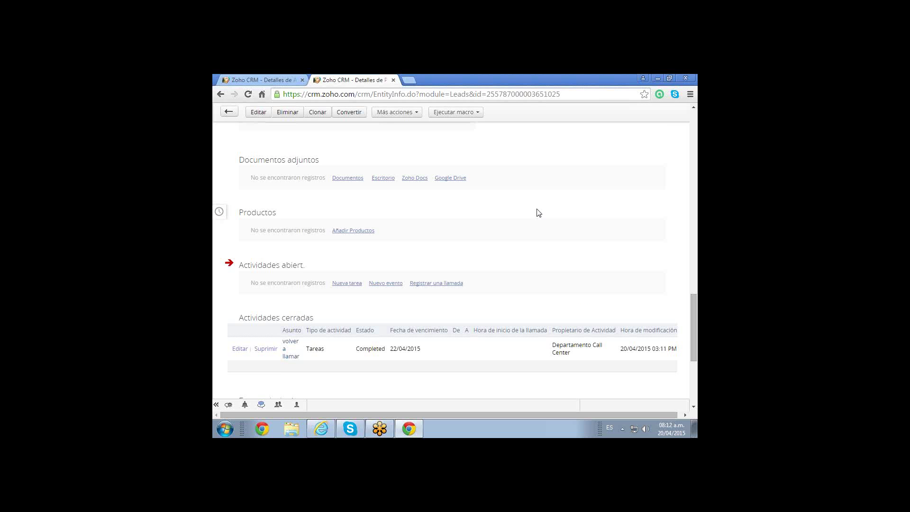
scroll(539, 213, up, 15)
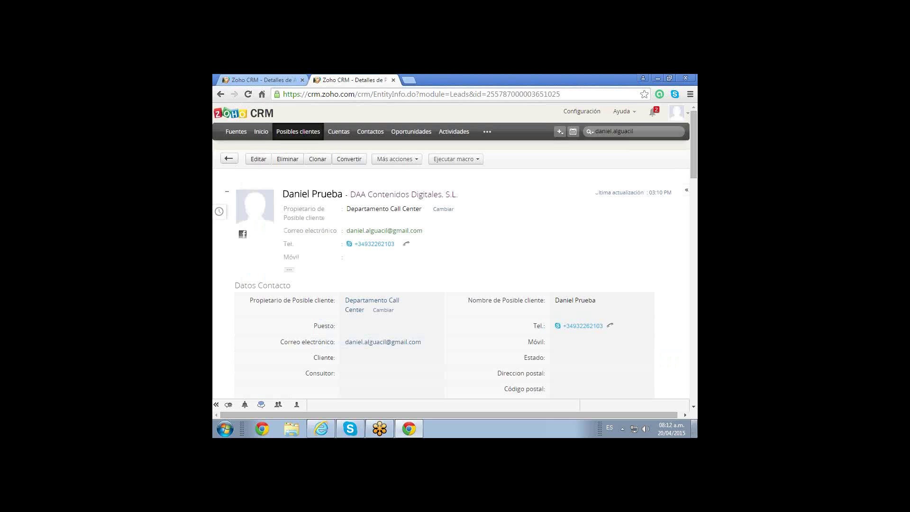